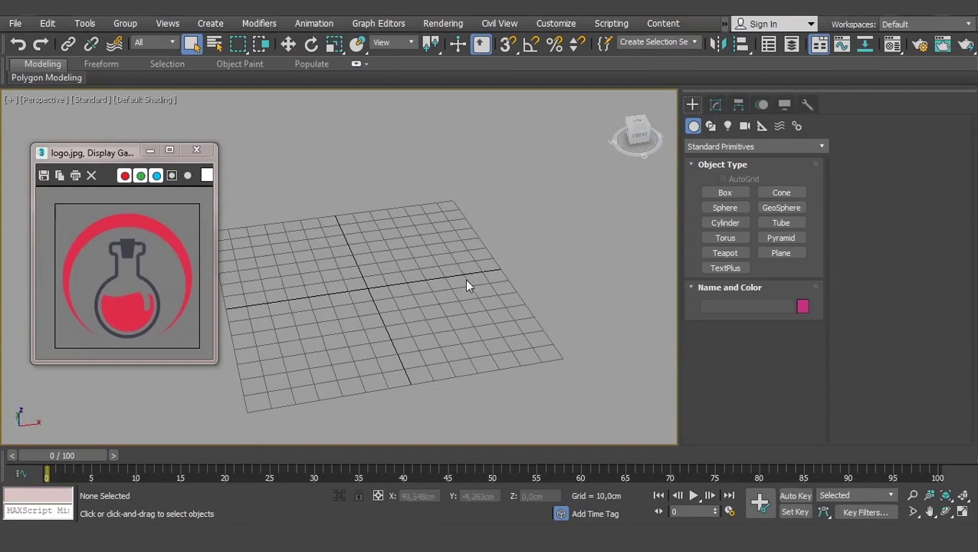
- Activate the Splines shape category, then pan, zoom out and orbit the Perspective view toward top-down
{"action": "left_click", "coordinate": [711, 125]}
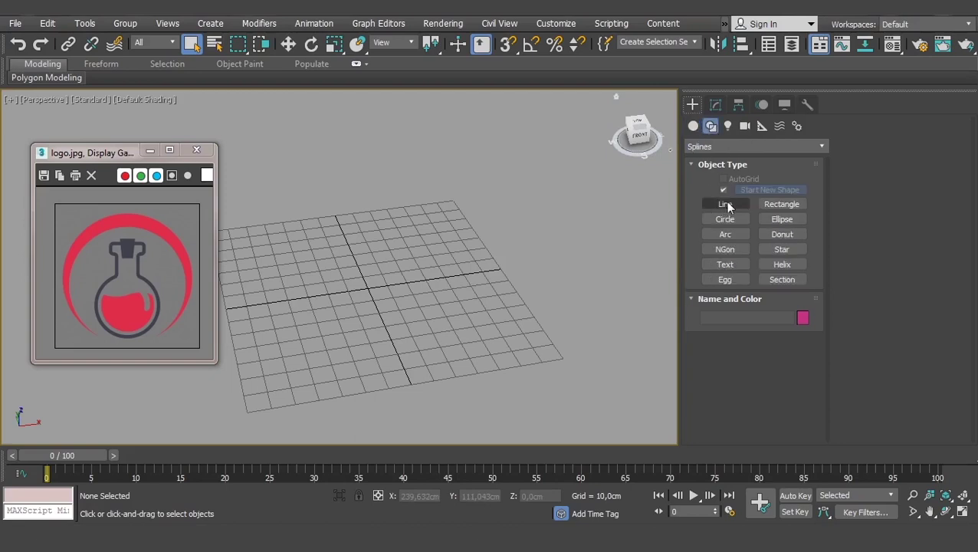
{"action": "middle_click_drag", "start_coordinate": [428, 261], "coordinate": [452, 267]}
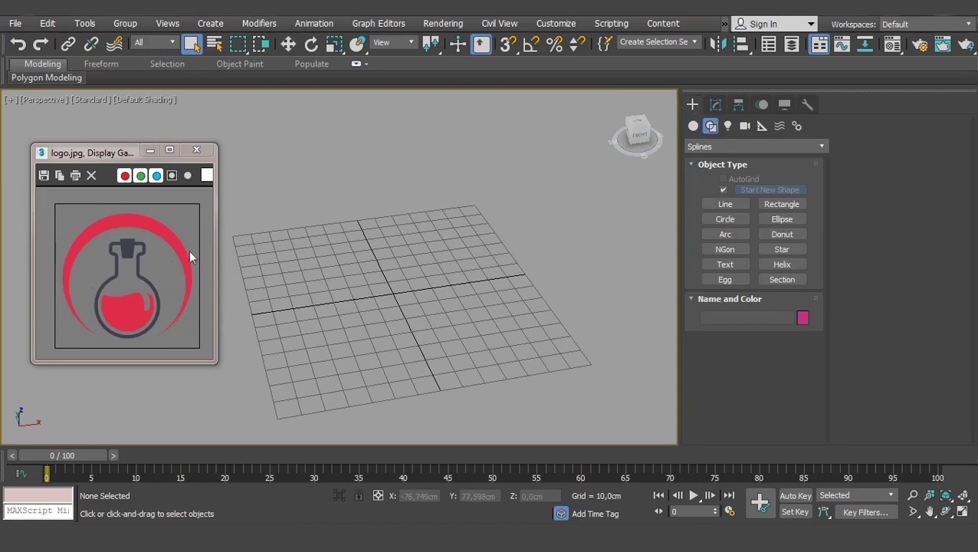
{"action": "scroll", "coordinate": [425, 232], "scroll_direction": "down", "scroll_amount": 2}
{"action": "scroll", "coordinate": [484, 230], "scroll_direction": "down", "scroll_amount": 2}
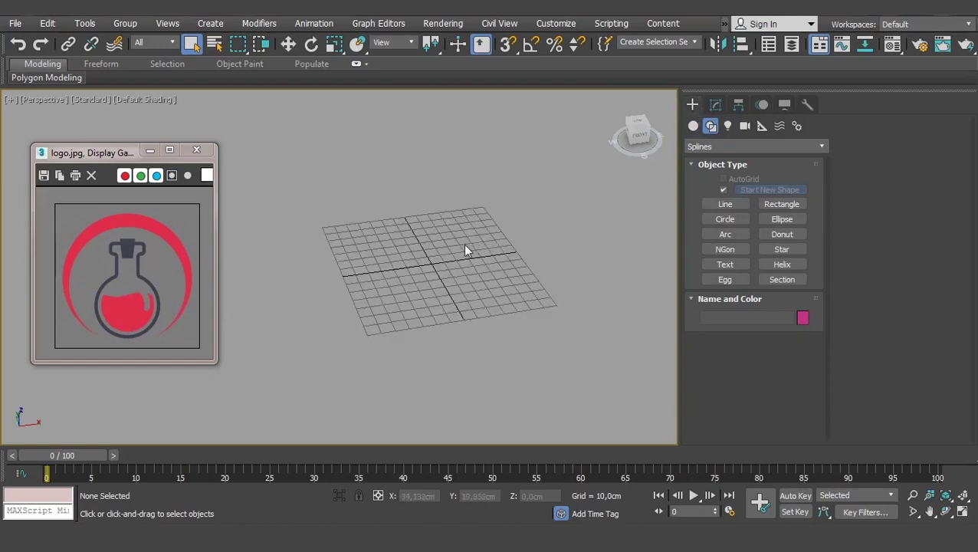
{"action": "middle_click_drag", "start_coordinate": [464, 245], "coordinate": [439, 229], "text": "alt"}
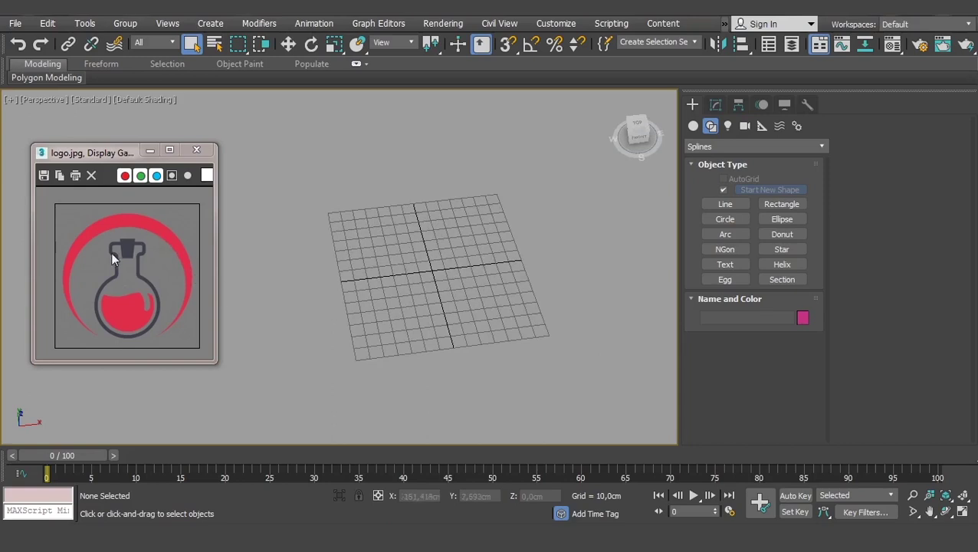
- Draw a Standard Primitives plane of about 146 × 136 cm across the grid
{"action": "left_click", "coordinate": [694, 127]}
{"action": "left_click", "coordinate": [778, 253]}
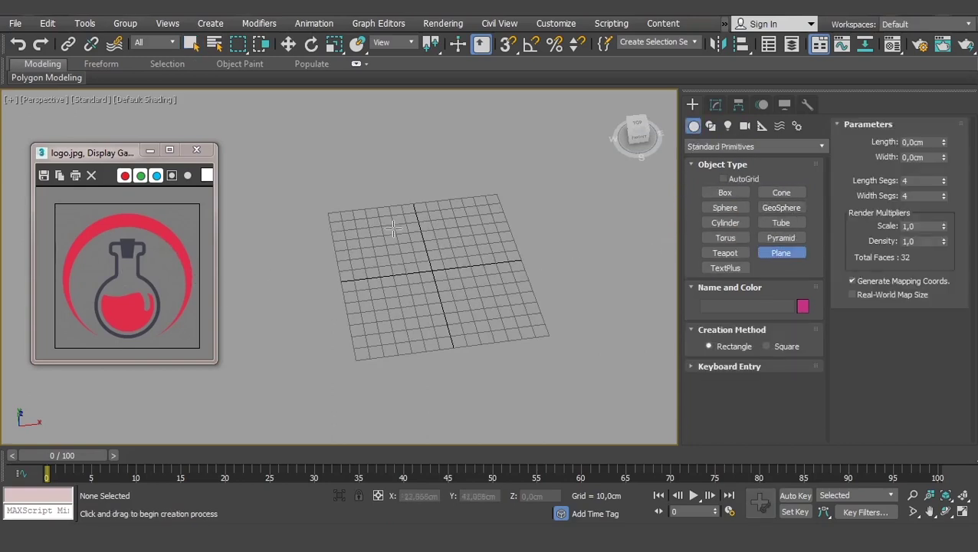
{"action": "left_click_drag", "start_coordinate": [325, 212], "coordinate": [550, 340]}
{"action": "right_click", "coordinate": [587, 277]}
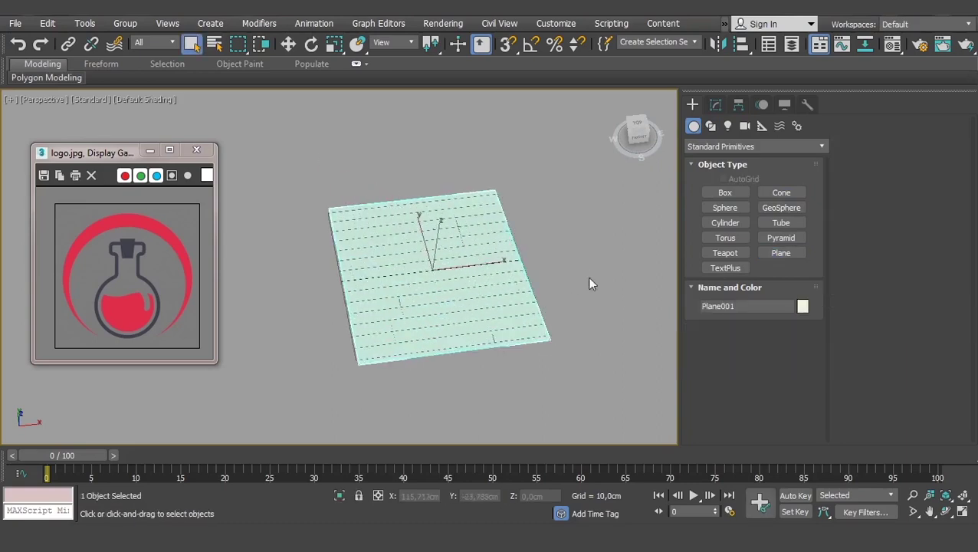
- Set the plane's Length Segs and Width Segs to 1, then deselect it
{"action": "left_click", "coordinate": [715, 104]}
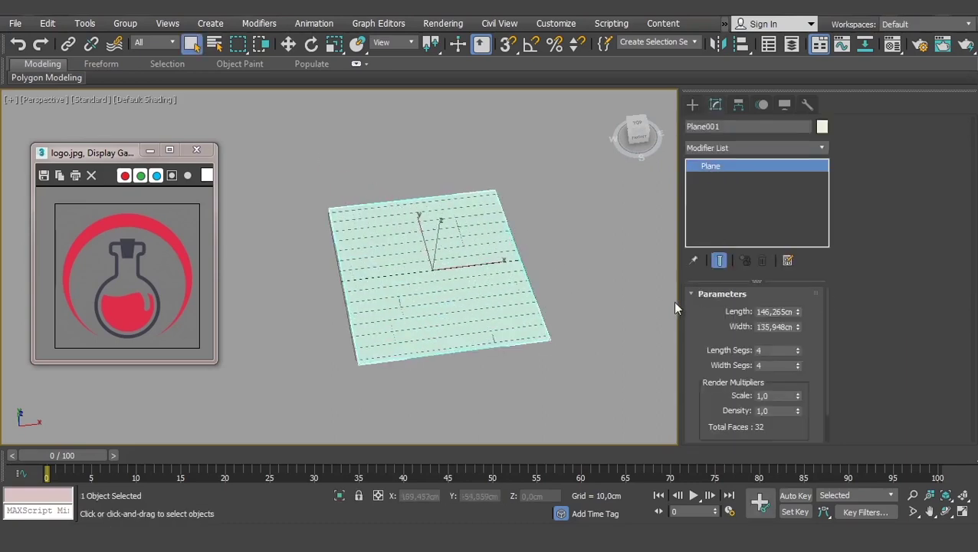
{"action": "double_click", "coordinate": [777, 350]}
{"action": "key", "text": "Tab"}
{"action": "type", "text": "1"}
{"action": "key", "text": "Tab"}
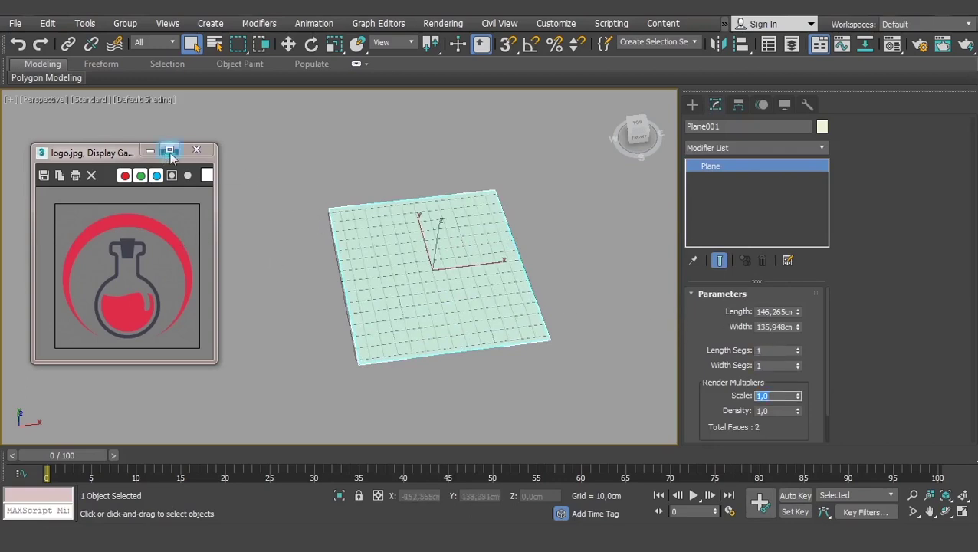
{"action": "left_click", "coordinate": [238, 134]}
- Load logo.jpg from the KOMGRAF1 folder as the material's Diffuse bitmap
{"action": "key", "text": "m"}
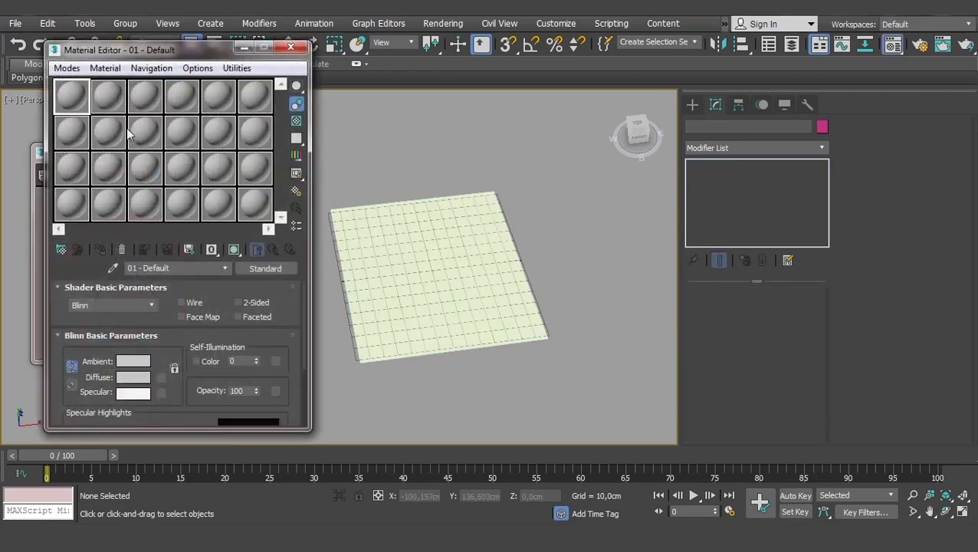
{"action": "left_click", "coordinate": [398, 264]}
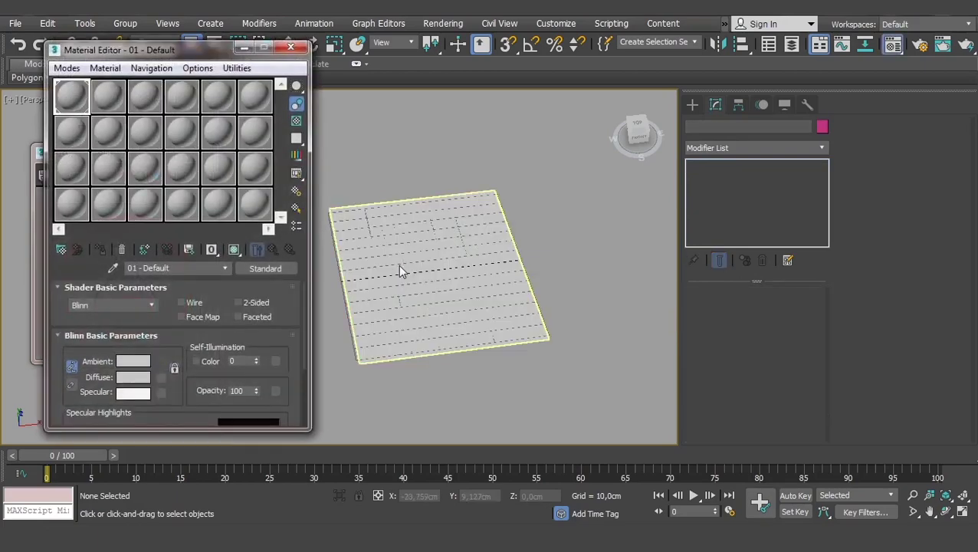
{"action": "left_click", "coordinate": [159, 377]}
{"action": "double_click", "coordinate": [567, 108]}
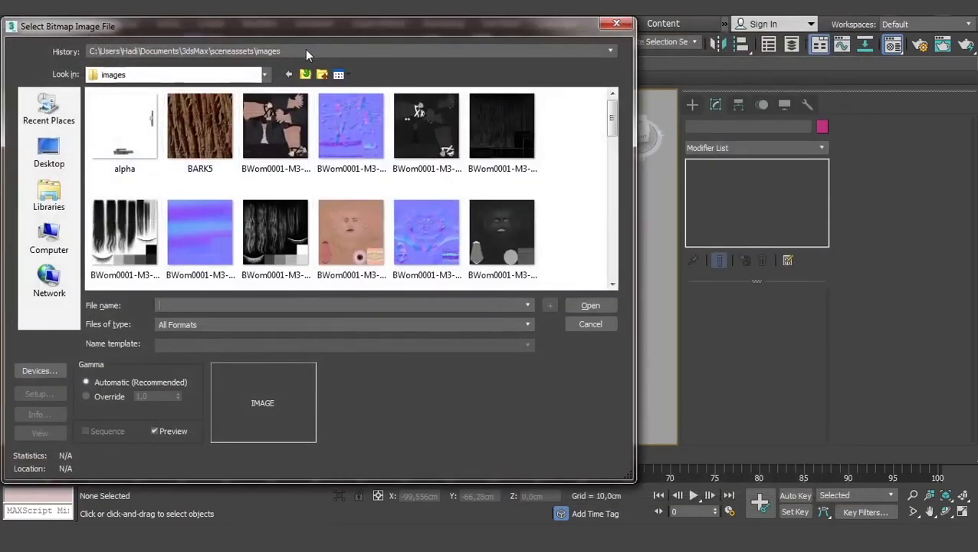
{"action": "left_click", "coordinate": [305, 50]}
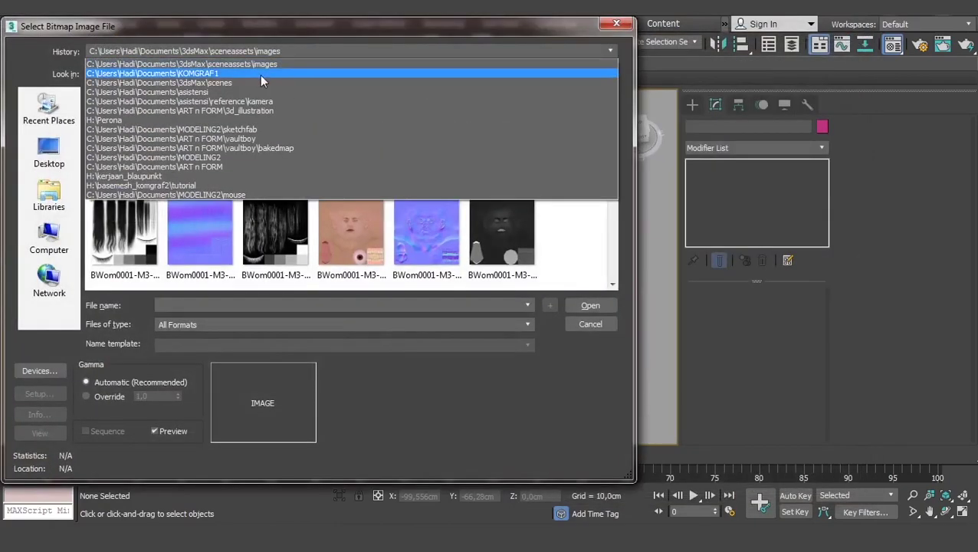
{"action": "left_click", "coordinate": [253, 74]}
{"action": "left_click_drag", "start_coordinate": [612, 103], "coordinate": [619, 230]}
{"action": "double_click", "coordinate": [136, 173]}
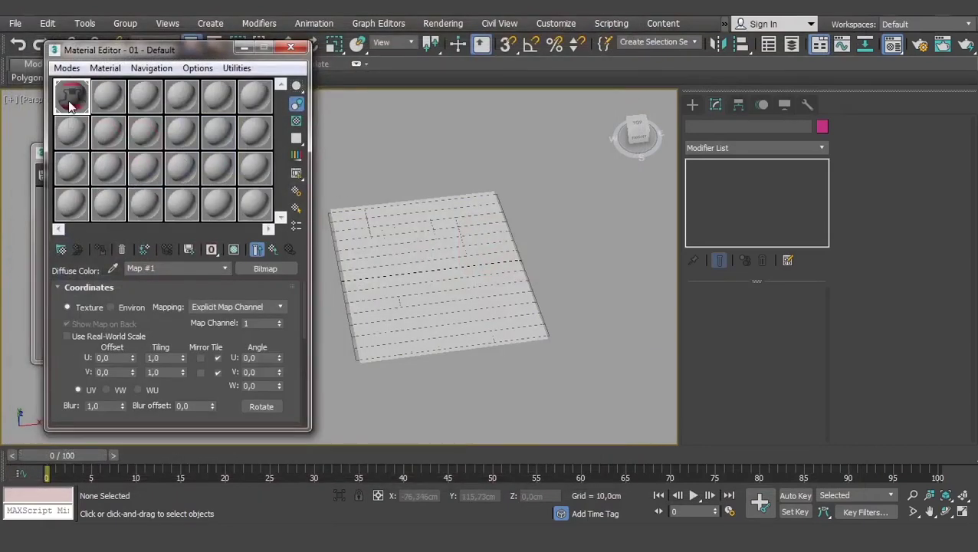
- Return to the parent material and show the logo texture on the plane in the viewport
{"action": "left_click", "coordinate": [272, 250]}
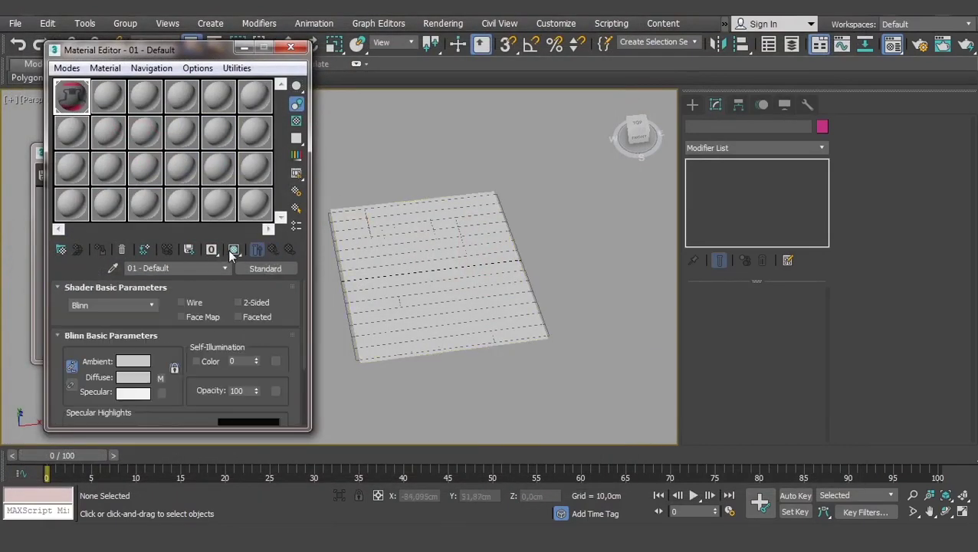
{"action": "left_click", "coordinate": [235, 249]}
{"action": "middle_click_drag", "start_coordinate": [490, 283], "coordinate": [491, 302], "text": "alt"}
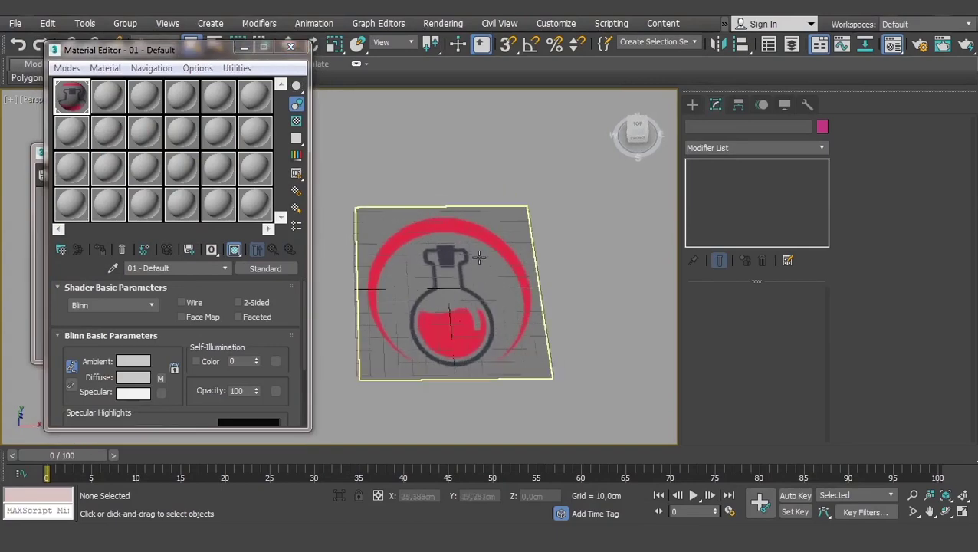
- Add a UVW Map modifier to the plane
{"action": "left_click", "coordinate": [694, 107]}
{"action": "left_click", "coordinate": [715, 105]}
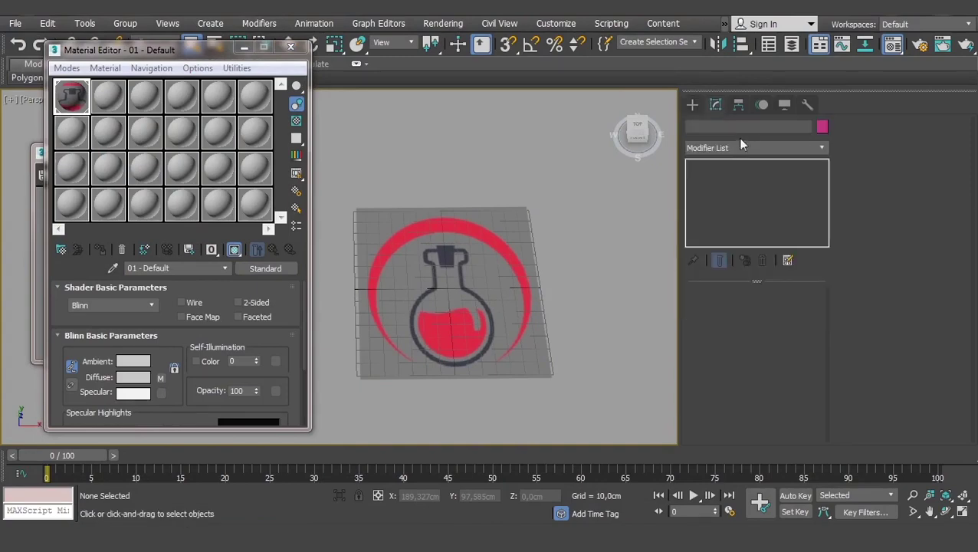
{"action": "left_click", "coordinate": [752, 148]}
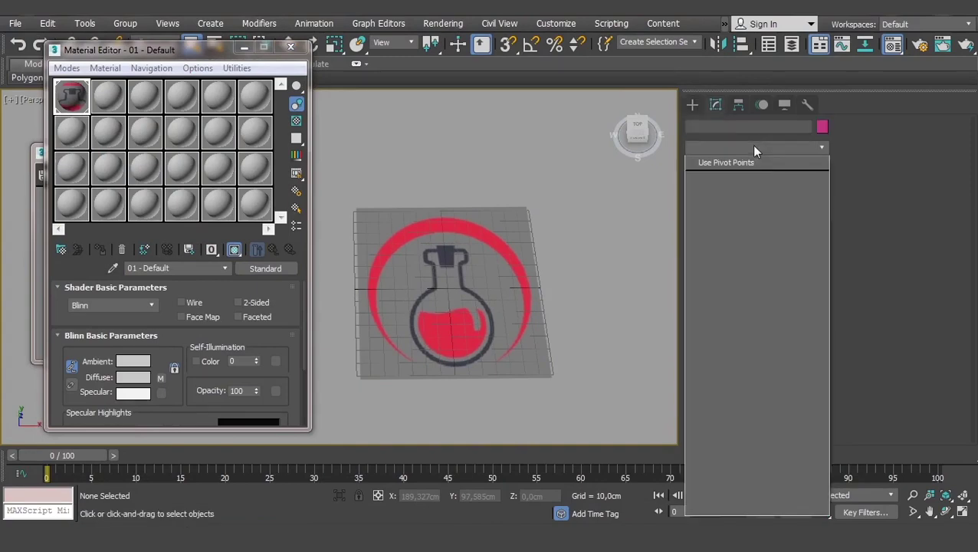
{"action": "left_click", "coordinate": [511, 266]}
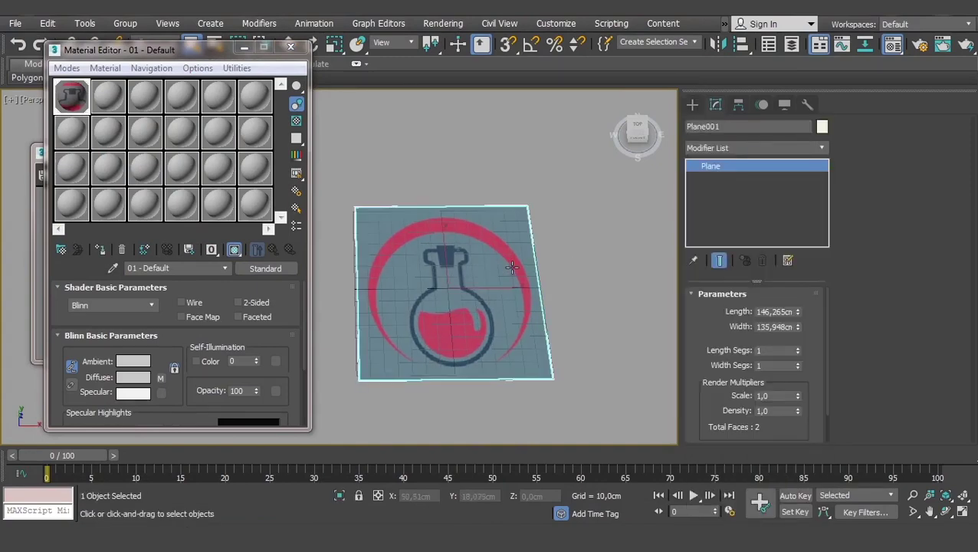
{"action": "left_click", "coordinate": [734, 146]}
{"action": "type", "text": "uv"}
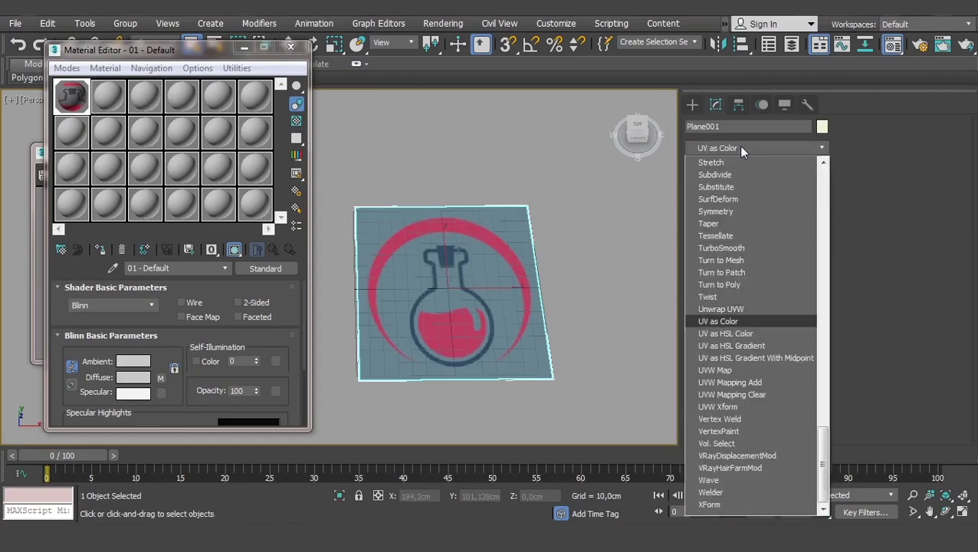
{"action": "left_click", "coordinate": [721, 371]}
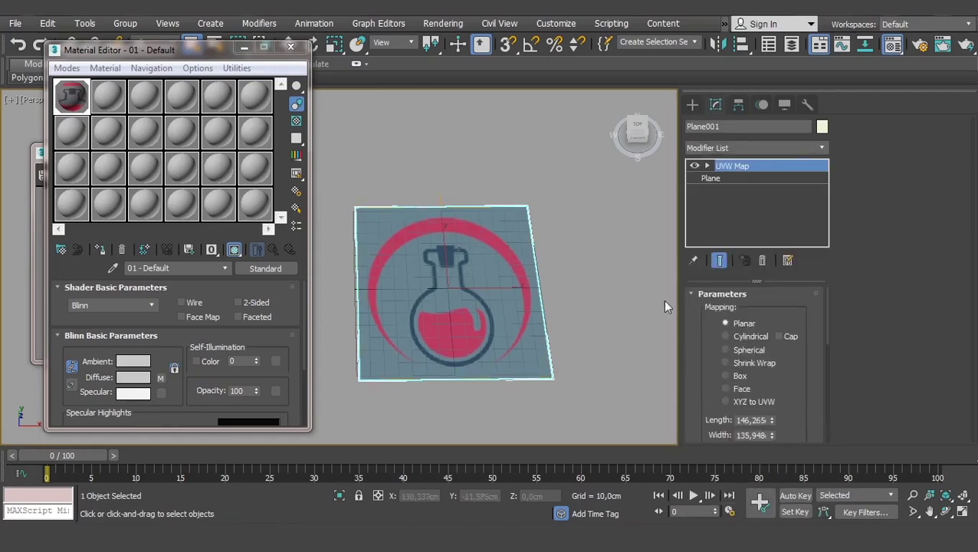
- Bitmap-fit the UVW Map gizmo to logo.jpg so the logo fills the plane
{"action": "scroll", "coordinate": [705, 376], "scroll_direction": "down", "scroll_amount": 5}
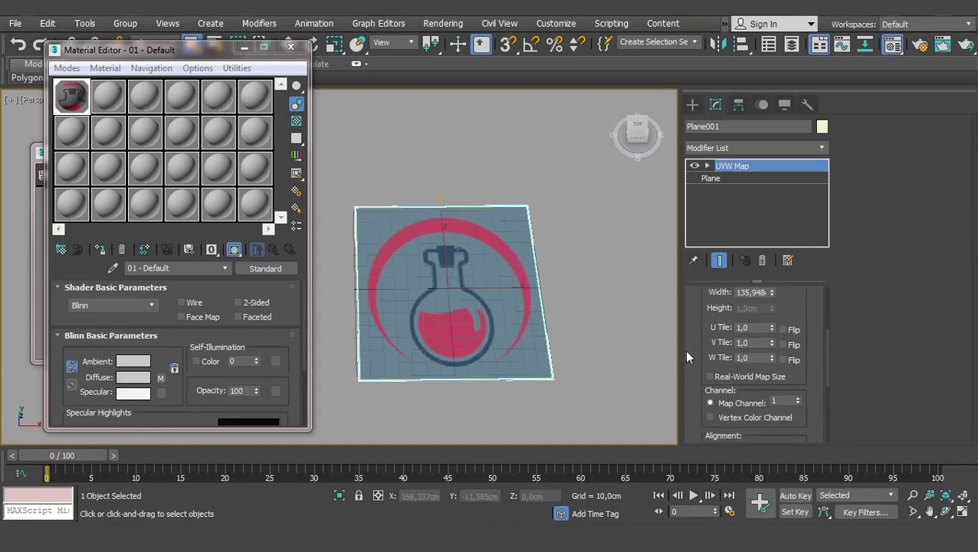
{"action": "scroll", "coordinate": [705, 360], "scroll_direction": "down", "scroll_amount": 3}
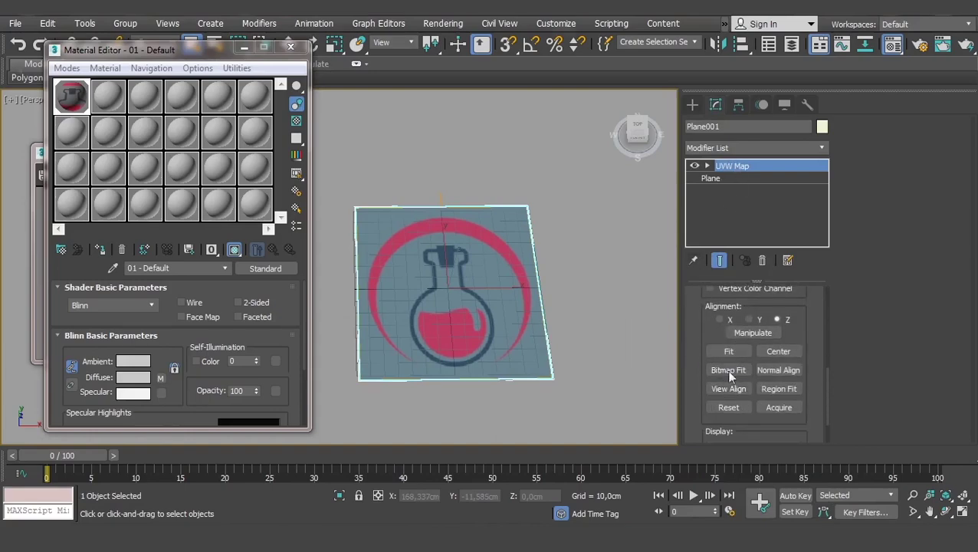
{"action": "left_click", "coordinate": [728, 370]}
{"action": "left_click_drag", "start_coordinate": [611, 103], "coordinate": [616, 211]}
{"action": "scroll", "coordinate": [363, 220], "scroll_direction": "down", "scroll_amount": 2}
{"action": "left_click", "coordinate": [136, 177]}
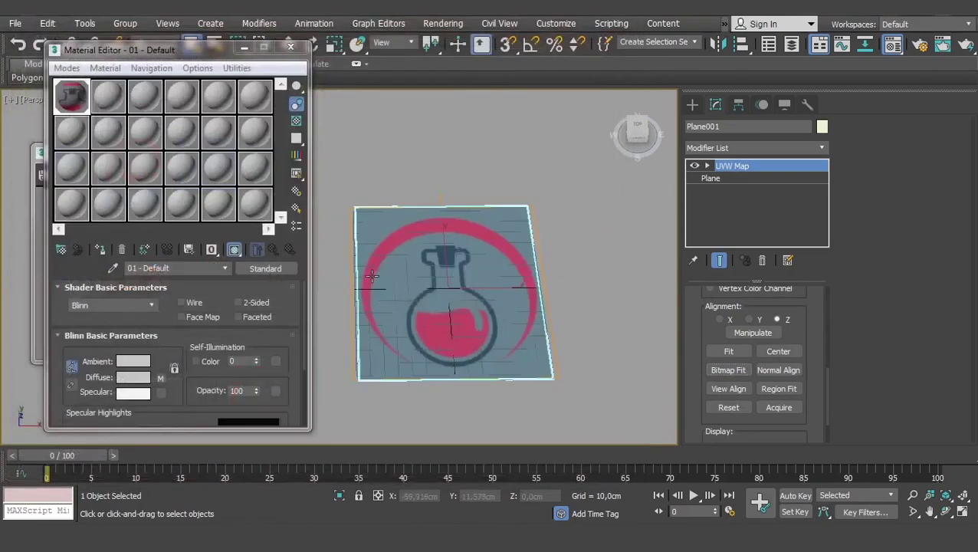
{"action": "scroll", "coordinate": [414, 274], "scroll_direction": "up", "scroll_amount": 3}
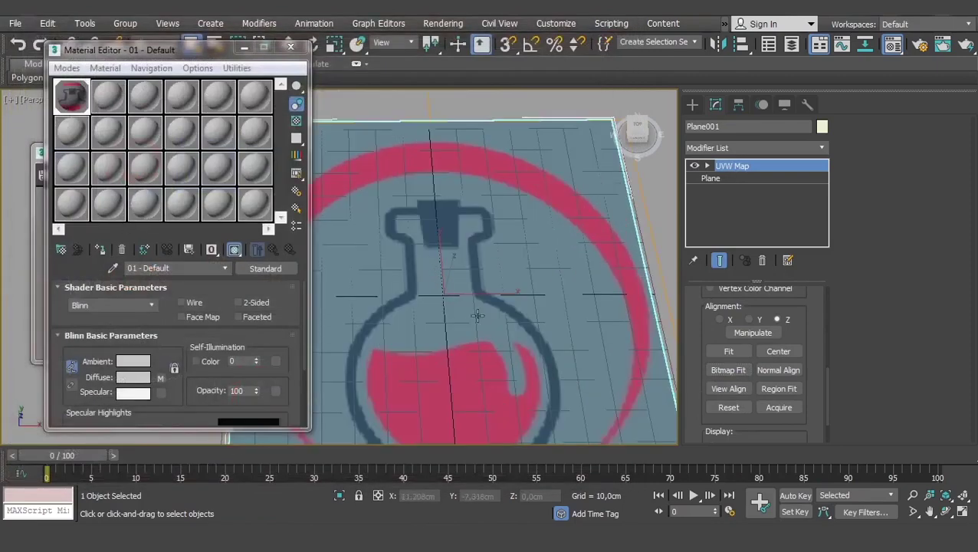
{"action": "scroll", "coordinate": [498, 292], "scroll_direction": "down", "scroll_amount": 2}
{"action": "middle_click_drag", "start_coordinate": [471, 253], "coordinate": [500, 273]}
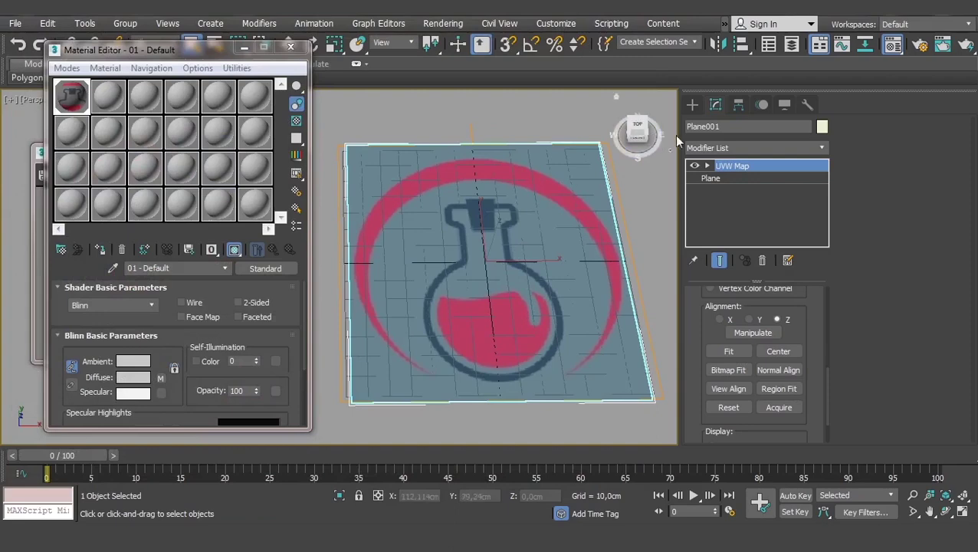
{"action": "left_click", "coordinate": [693, 105]}
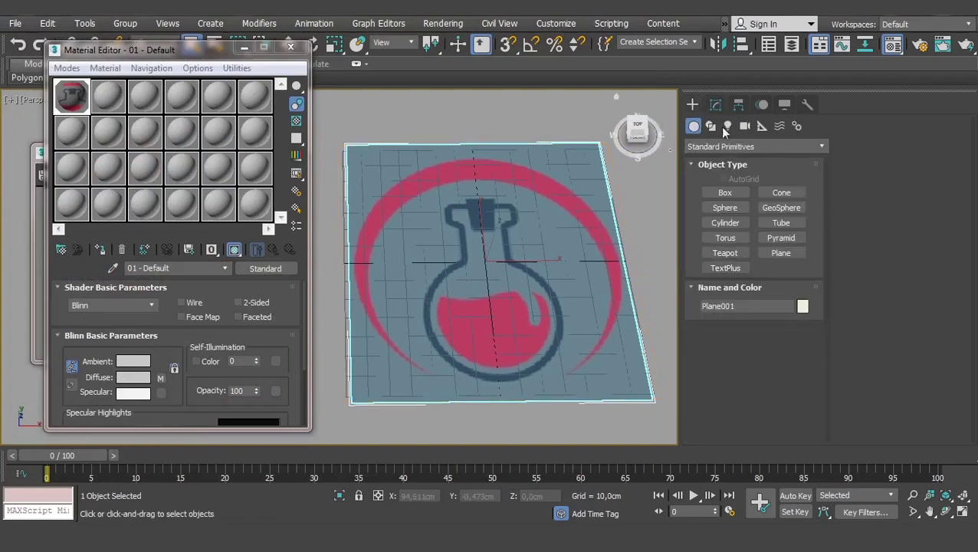
- Resize the base plane to 200 × 200 cm
{"action": "left_click", "coordinate": [715, 105]}
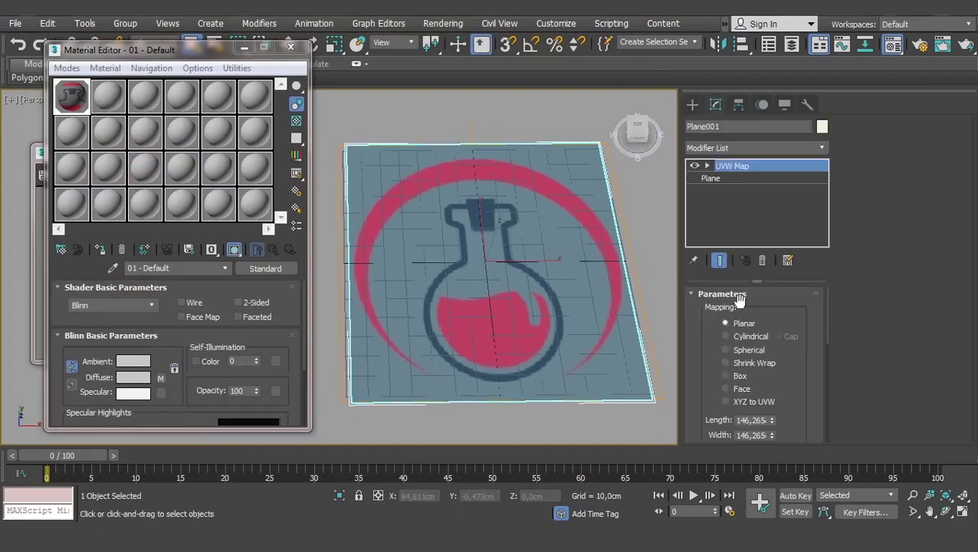
{"action": "left_click", "coordinate": [717, 178]}
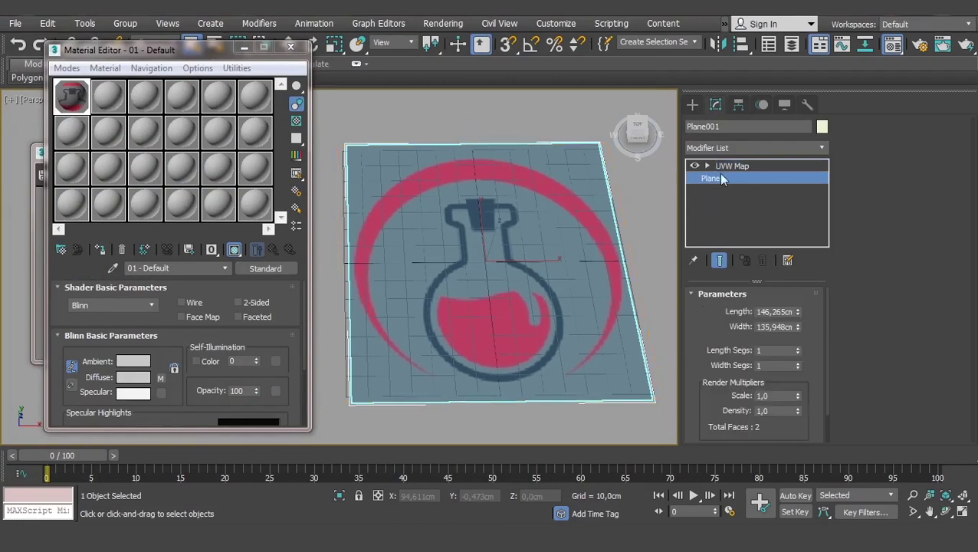
{"action": "left_click", "coordinate": [780, 310]}
{"action": "left_click", "coordinate": [774, 327]}
{"action": "left_click", "coordinate": [776, 310]}
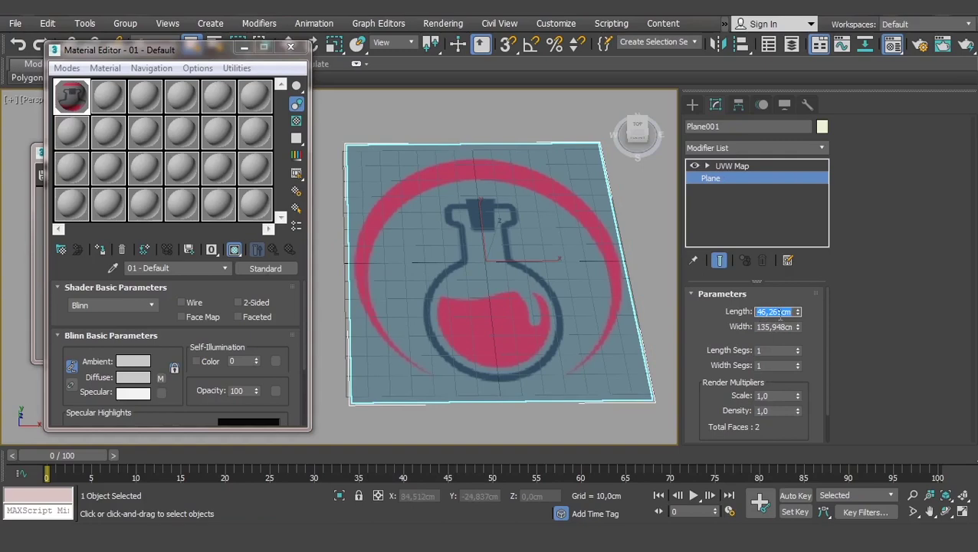
{"action": "type", "text": "200"}
{"action": "key", "text": "Tab"}
{"action": "type", "text": "2"}
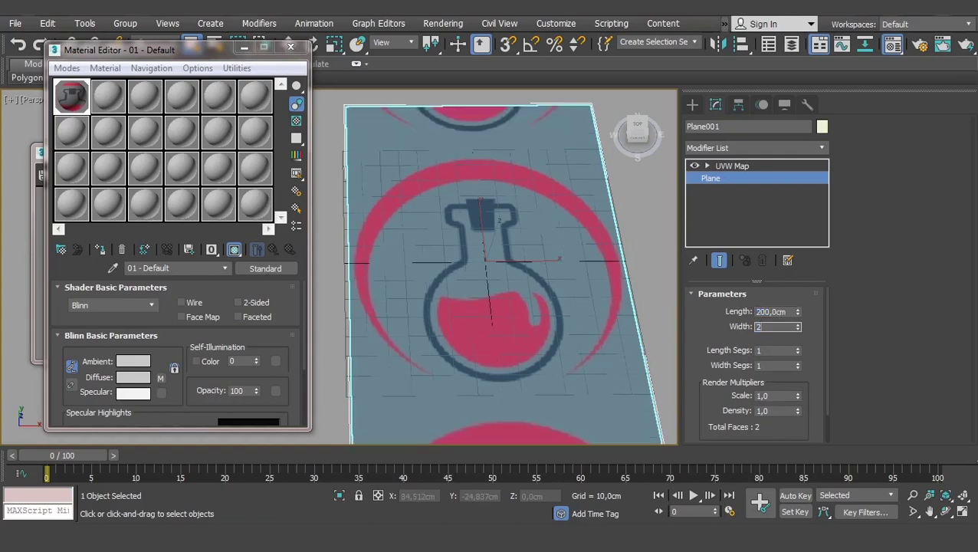
{"action": "key", "text": "Return"}
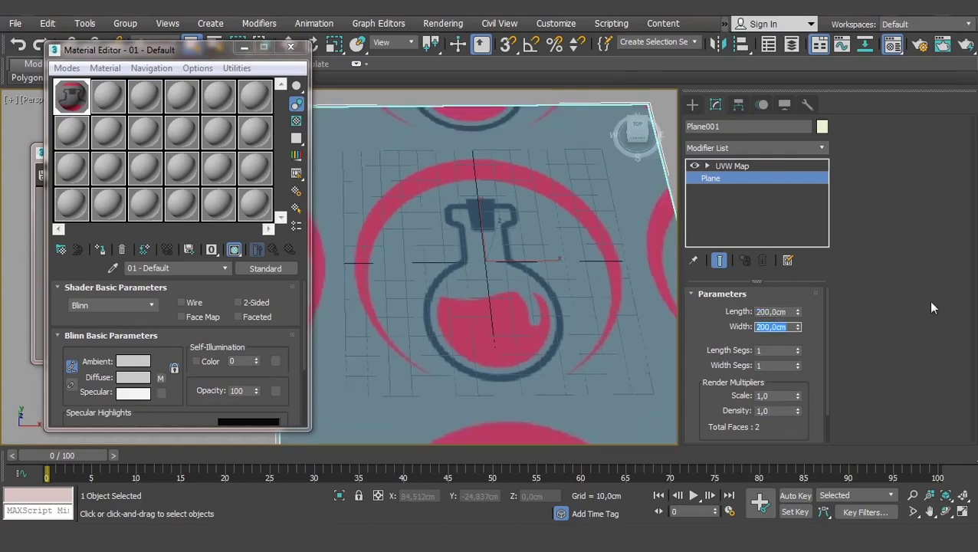
- Toggle the UVW Map modifier off and back on to compare the mapping
{"action": "scroll", "coordinate": [529, 268], "scroll_direction": "down", "scroll_amount": 5}
{"action": "left_click", "coordinate": [747, 166]}
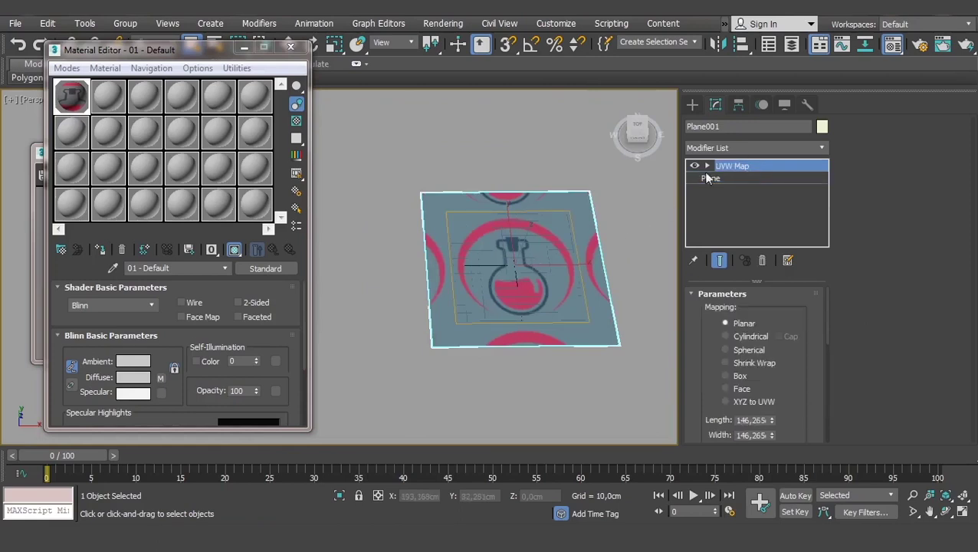
{"action": "left_click", "coordinate": [695, 166]}
{"action": "left_click", "coordinate": [694, 167]}
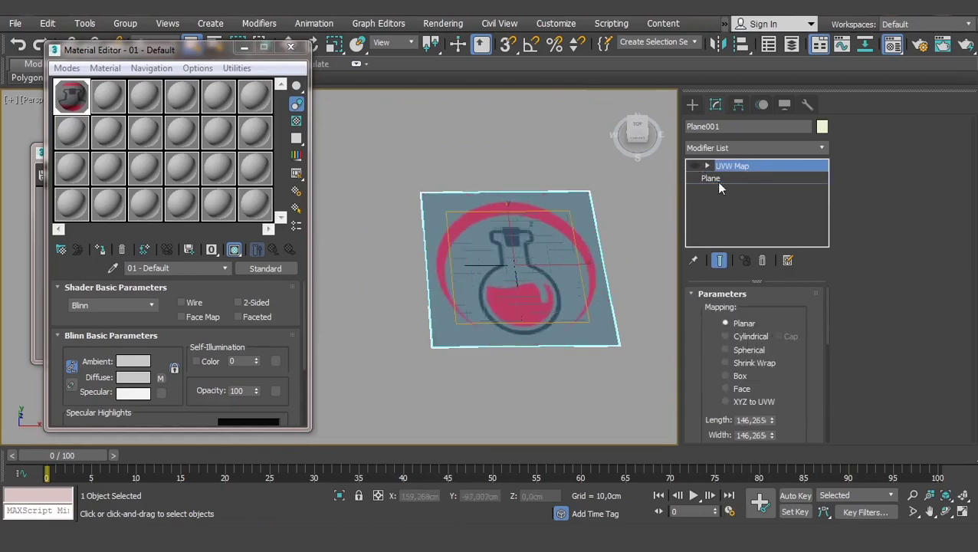
{"action": "left_click", "coordinate": [713, 178]}
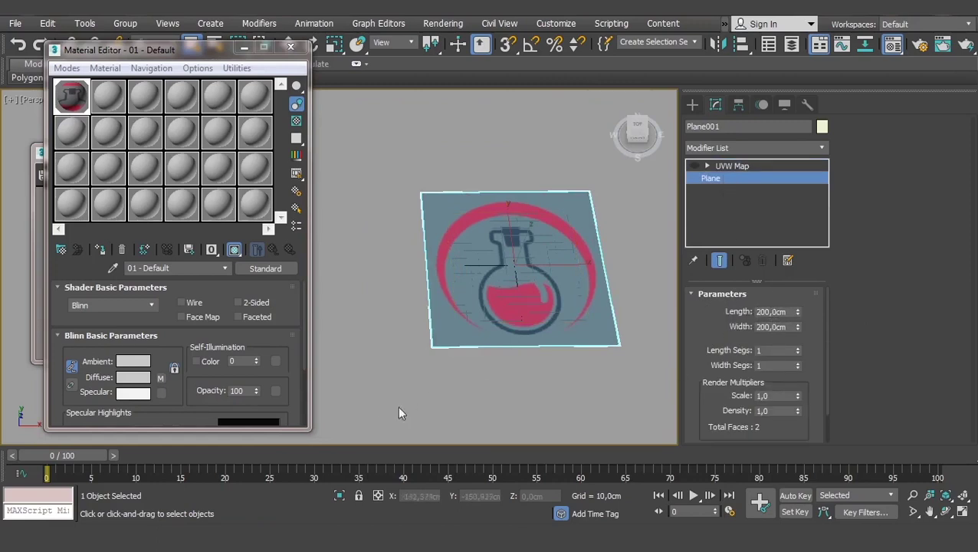
- Remove the UVW Map modifier from the plane and reselect the plane
{"action": "left_click", "coordinate": [728, 166]}
{"action": "left_click", "coordinate": [764, 261]}
{"action": "scroll", "coordinate": [567, 276], "scroll_direction": "up", "scroll_amount": 3}
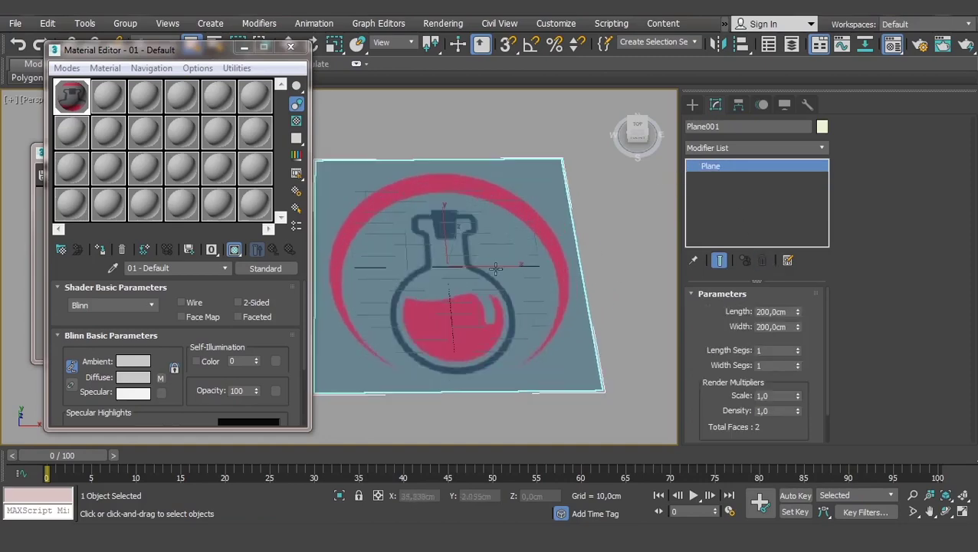
{"action": "scroll", "coordinate": [605, 263], "scroll_direction": "down", "scroll_amount": 4}
{"action": "left_click", "coordinate": [605, 262]}
{"action": "left_click", "coordinate": [443, 280]}
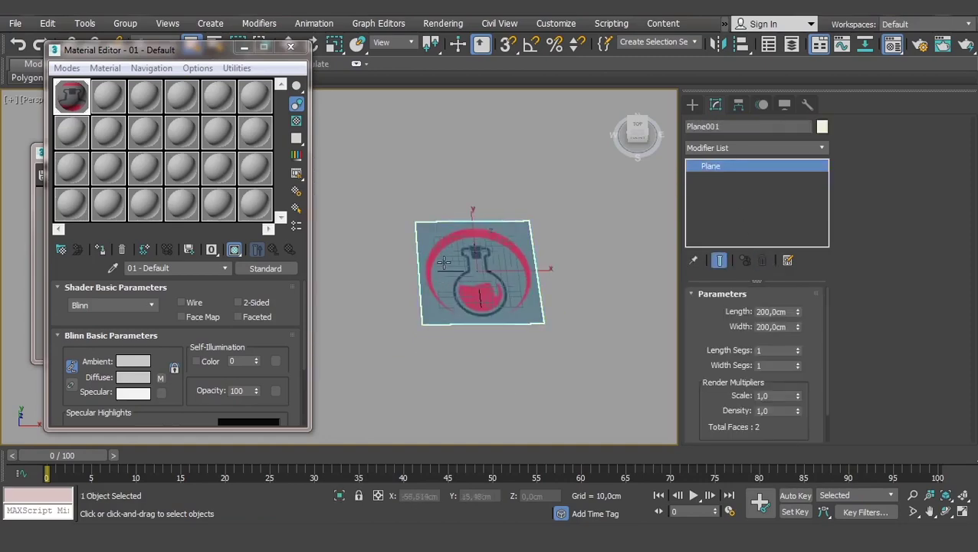
{"action": "scroll", "coordinate": [443, 262], "scroll_direction": "up", "scroll_amount": 2}
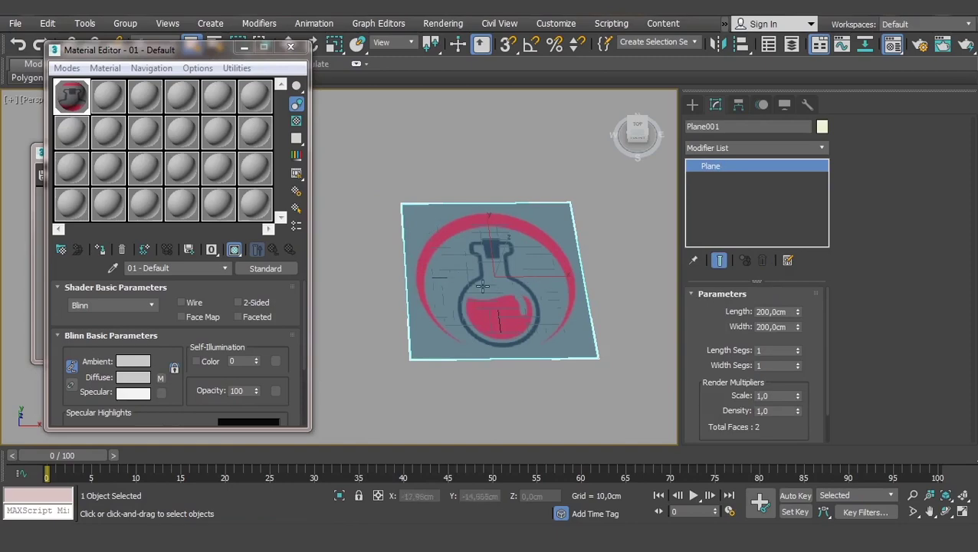
- Close the Material Editor and logo.jpg windows and lower the plane below the grid on Z
{"action": "left_click", "coordinate": [291, 46]}
{"action": "middle_click_drag", "start_coordinate": [439, 292], "coordinate": [462, 239], "text": "alt"}
{"action": "key", "text": "w"}
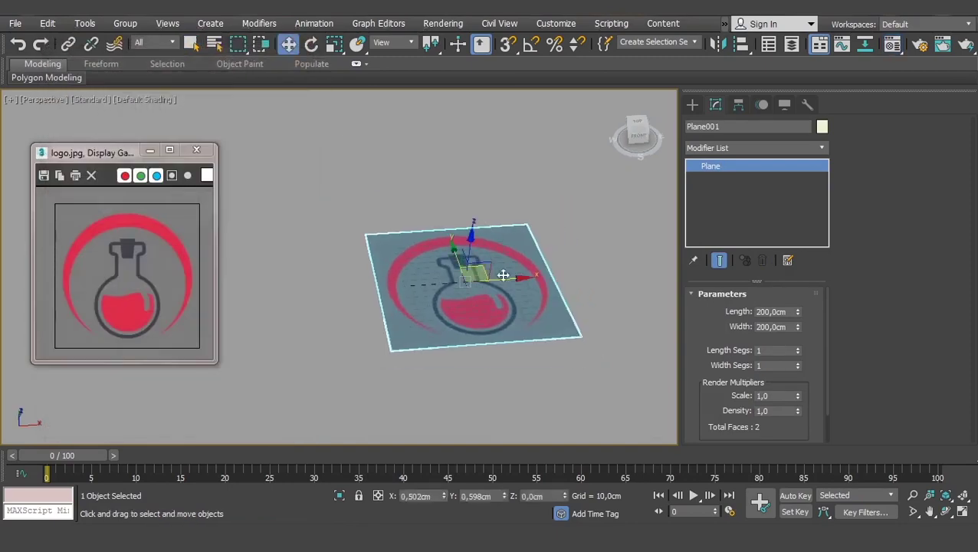
{"action": "left_click_drag", "start_coordinate": [464, 237], "coordinate": [471, 292]}
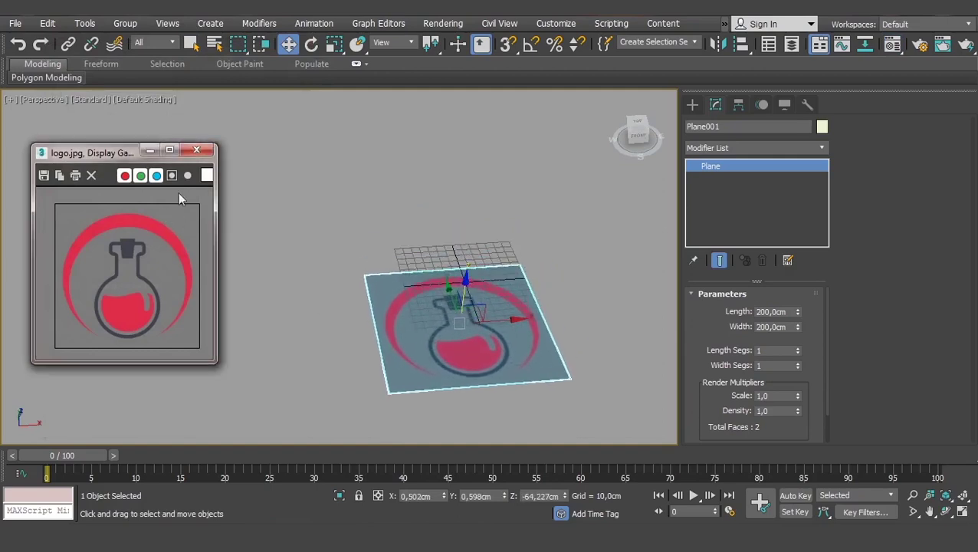
{"action": "left_click", "coordinate": [196, 150]}
{"action": "mouse_move", "coordinate": [384, 262]}
{"action": "middle_mouse_down"}
{"action": "mouse_move", "coordinate": [367, 251]}
{"action": "mouse_move", "coordinate": [382, 273]}
{"action": "middle_mouse_up"}
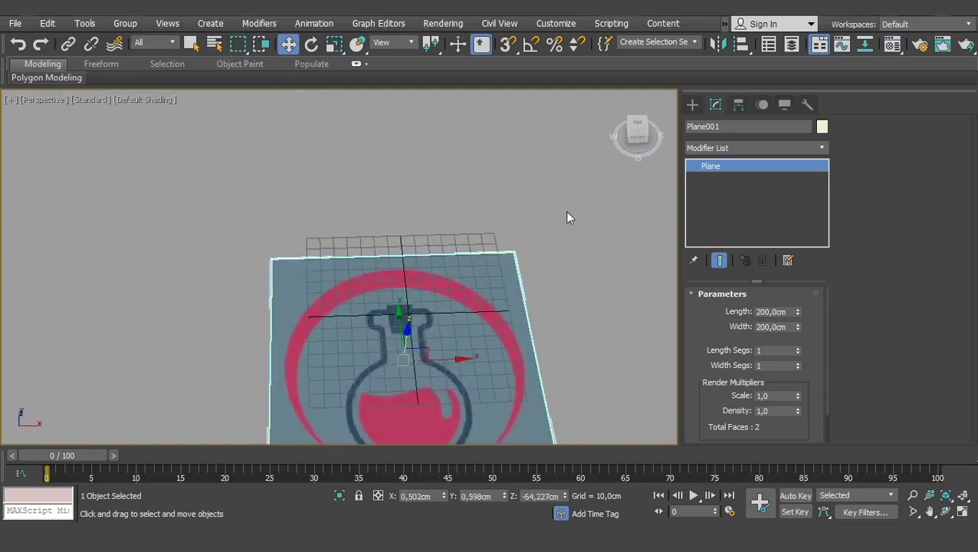
{"action": "scroll", "coordinate": [430, 253], "scroll_direction": "up", "scroll_amount": 2}
- Reset the plane's X and Y positions to 0
{"action": "right_click", "coordinate": [443, 496]}
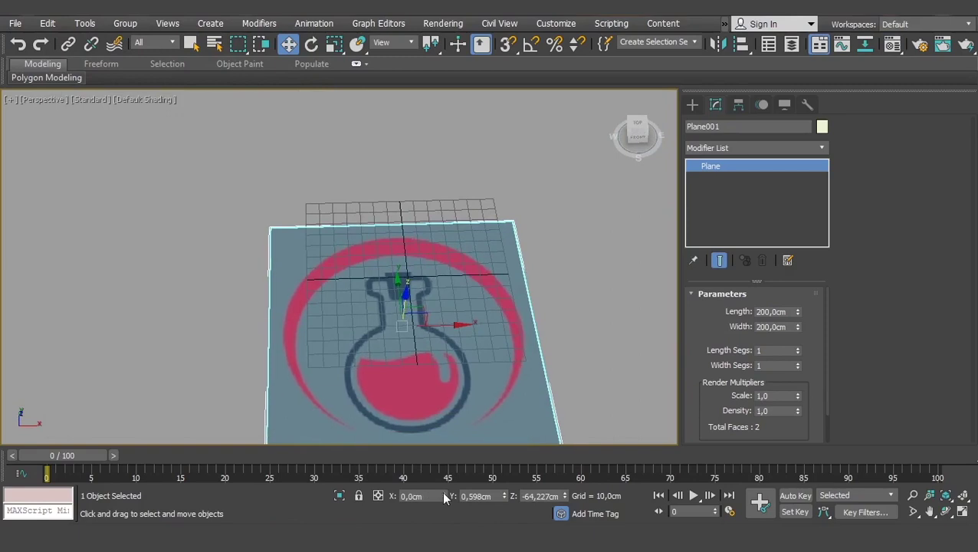
{"action": "right_click", "coordinate": [504, 496]}
{"action": "mouse_move", "coordinate": [458, 279]}
{"action": "middle_mouse_down", "text": "alt"}
{"action": "mouse_move", "coordinate": [441, 312]}
{"action": "mouse_move", "coordinate": [438, 368]}
{"action": "middle_mouse_up", "text": "alt"}
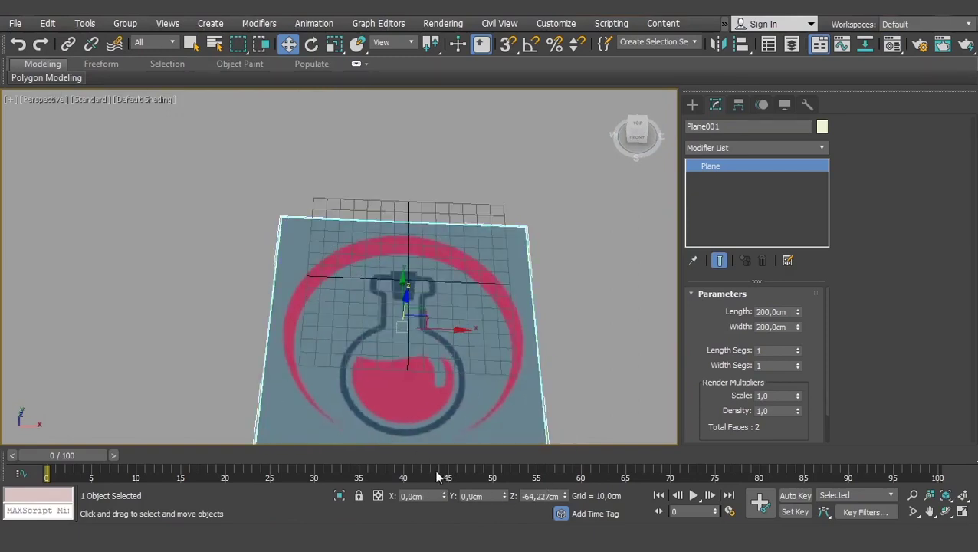
{"action": "left_click", "coordinate": [692, 105]}
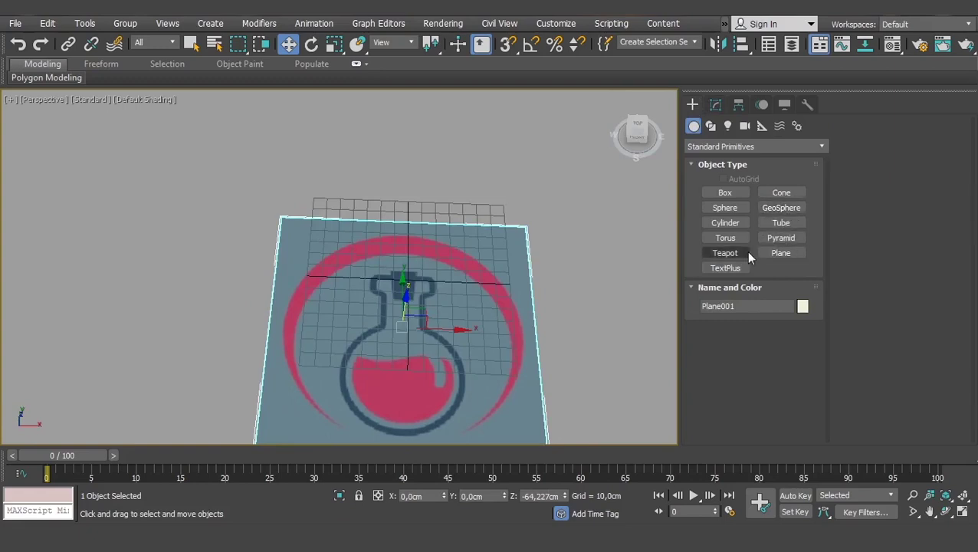
- Pick the Line spline tool and look over the plane in Top and Perspective views
{"action": "left_click", "coordinate": [711, 126]}
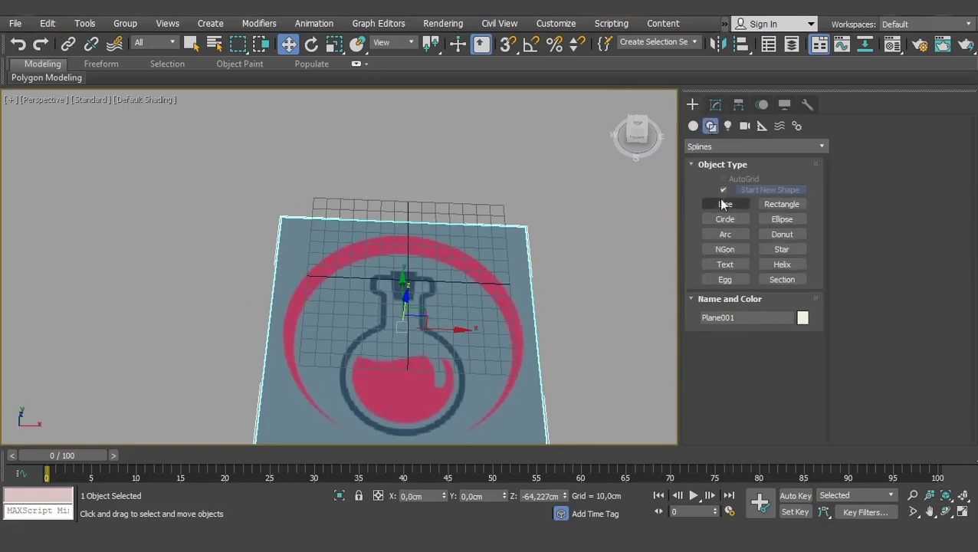
{"action": "left_click", "coordinate": [725, 204]}
{"action": "middle_click_drag", "start_coordinate": [481, 306], "coordinate": [511, 286]}
{"action": "key", "text": "t"}
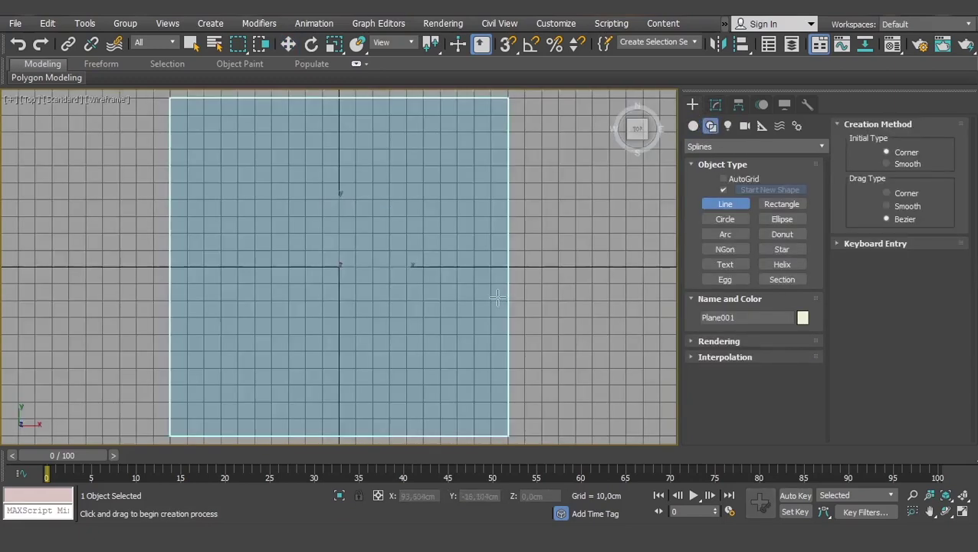
{"action": "scroll", "coordinate": [469, 273], "scroll_direction": "down", "scroll_amount": 1}
{"action": "scroll", "coordinate": [460, 270], "scroll_direction": "down", "scroll_amount": 3}
{"action": "scroll", "coordinate": [460, 267], "scroll_direction": "up", "scroll_amount": 2}
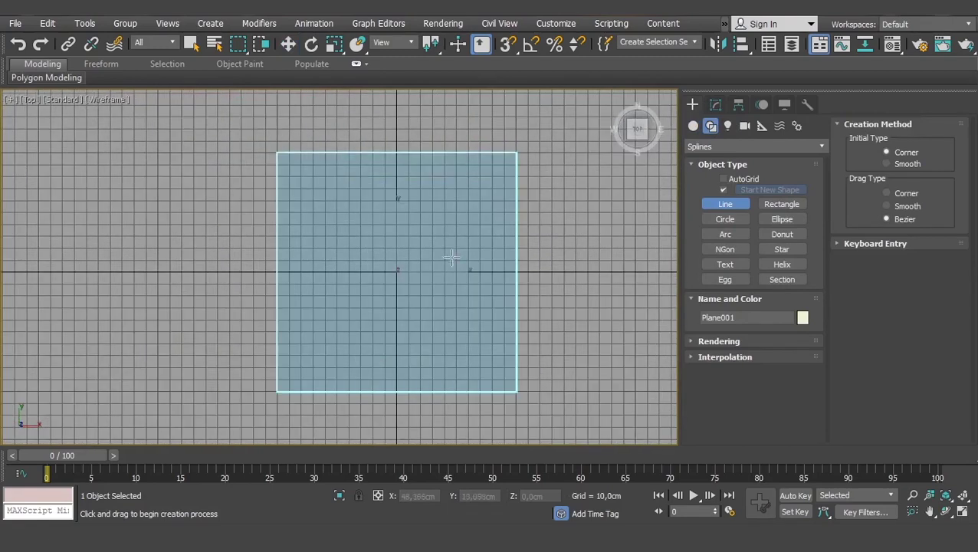
{"action": "mouse_move", "coordinate": [459, 267]}
{"action": "middle_mouse_down"}
{"action": "mouse_move", "coordinate": [472, 255]}
{"action": "mouse_move", "coordinate": [455, 227]}
{"action": "mouse_move", "coordinate": [415, 290]}
{"action": "middle_mouse_up"}
{"action": "scroll", "coordinate": [472, 254], "scroll_direction": "down", "scroll_amount": 2}
{"action": "key", "text": "p"}
{"action": "key", "text": "w"}
- Switch to Top view, hide the grid and set viewport shading to High Quality
{"action": "key", "text": "t"}
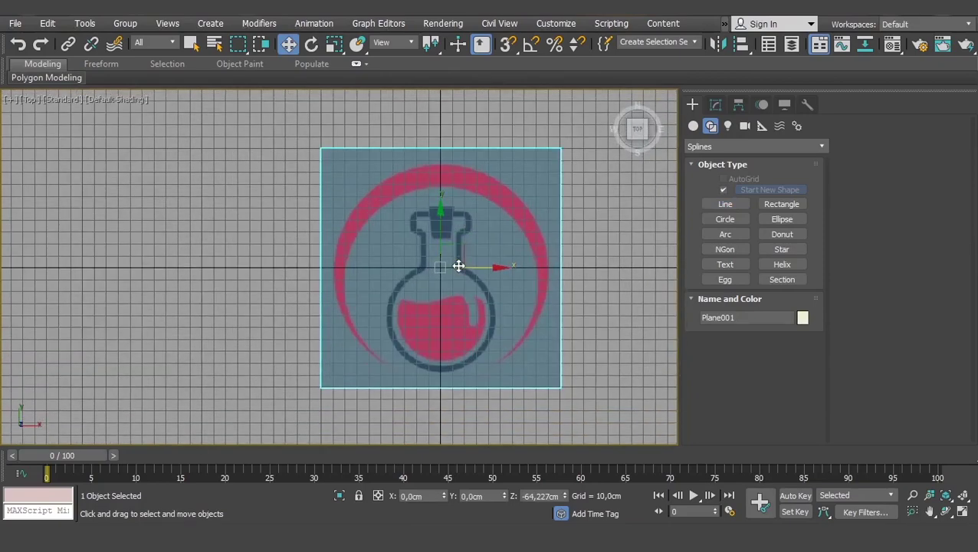
{"action": "scroll", "coordinate": [379, 191], "scroll_direction": "up", "scroll_amount": 2}
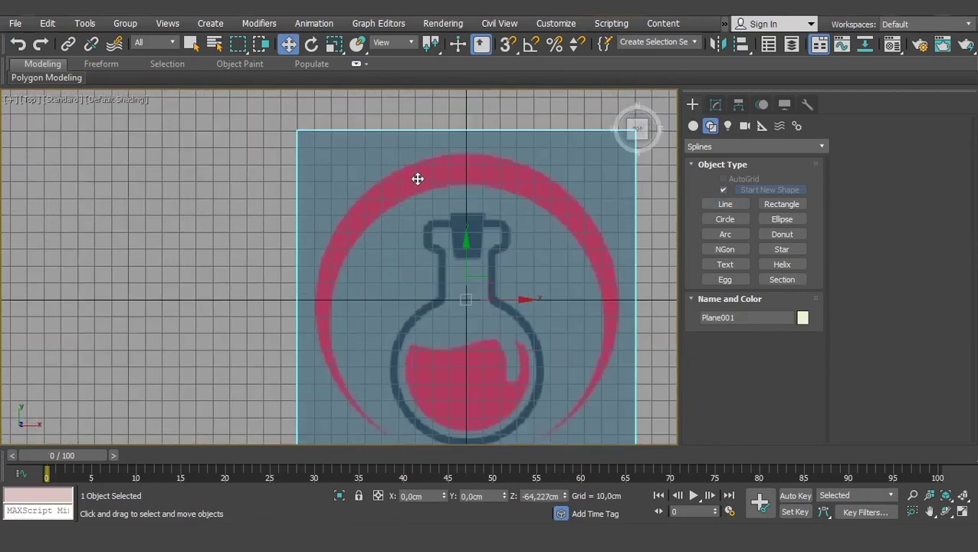
{"action": "key", "text": "g"}
{"action": "scroll", "coordinate": [475, 249], "scroll_direction": "up", "scroll_amount": 2}
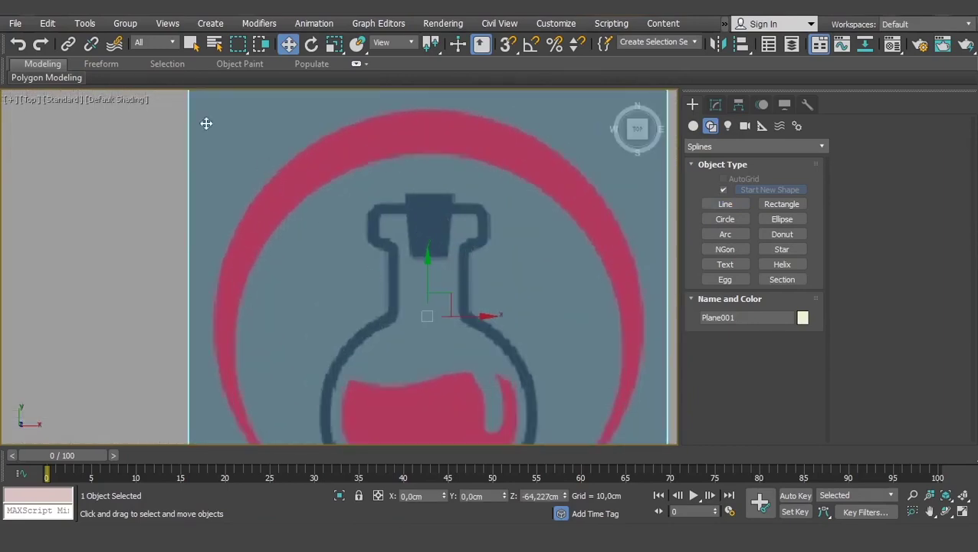
{"action": "left_click", "coordinate": [63, 100]}
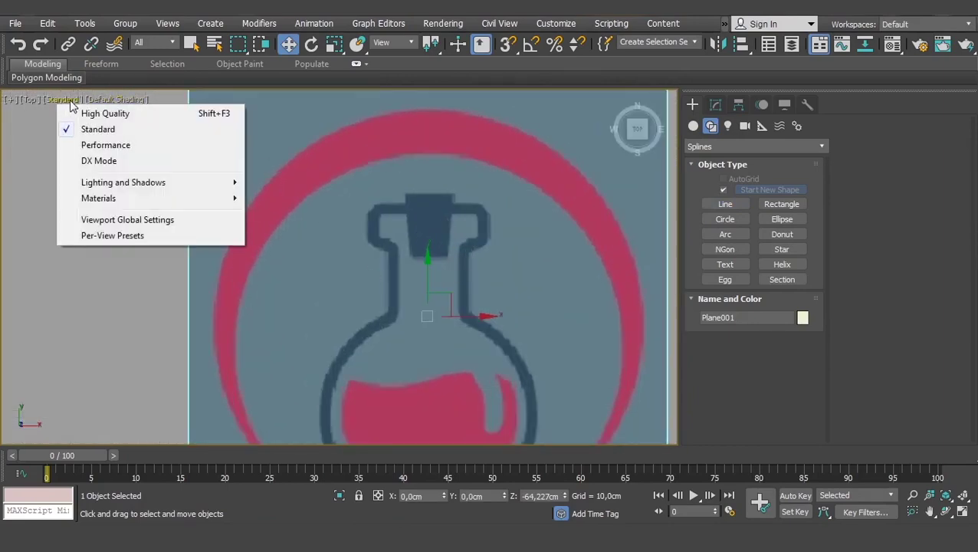
{"action": "left_click", "coordinate": [113, 113]}
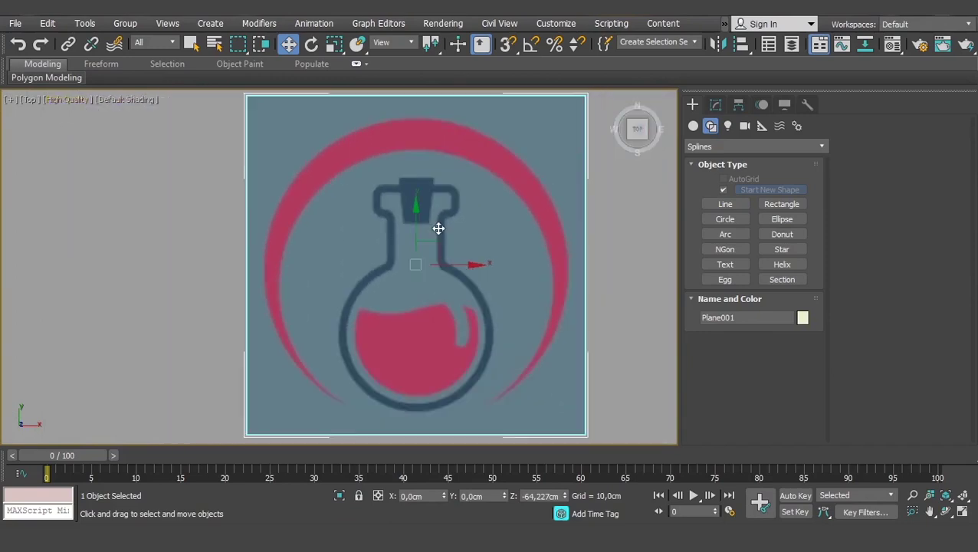
{"action": "scroll", "coordinate": [449, 253], "scroll_direction": "up", "scroll_amount": 1}
{"action": "scroll", "coordinate": [460, 272], "scroll_direction": "up", "scroll_amount": 1}
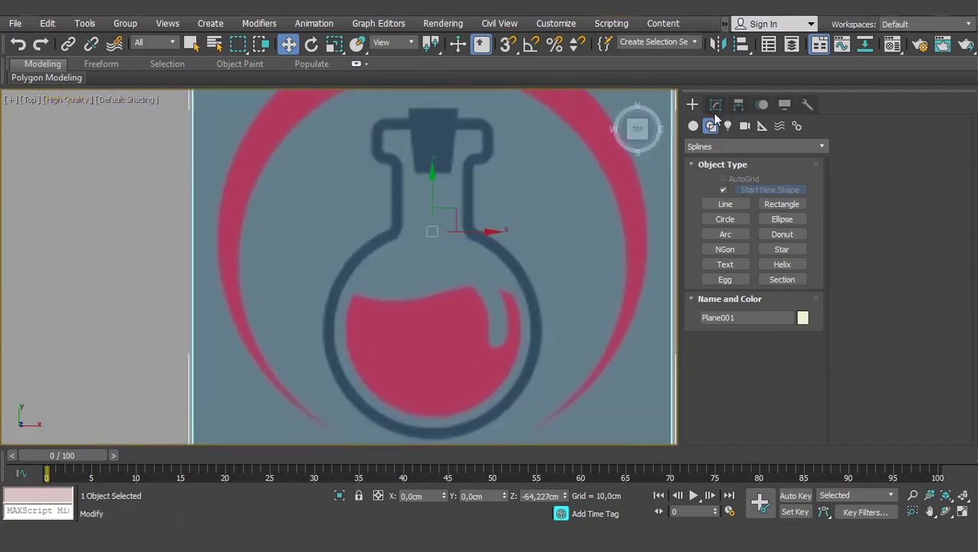
- Draw a circle around the logo's outer ring, centred at X 0
{"action": "left_click", "coordinate": [733, 217]}
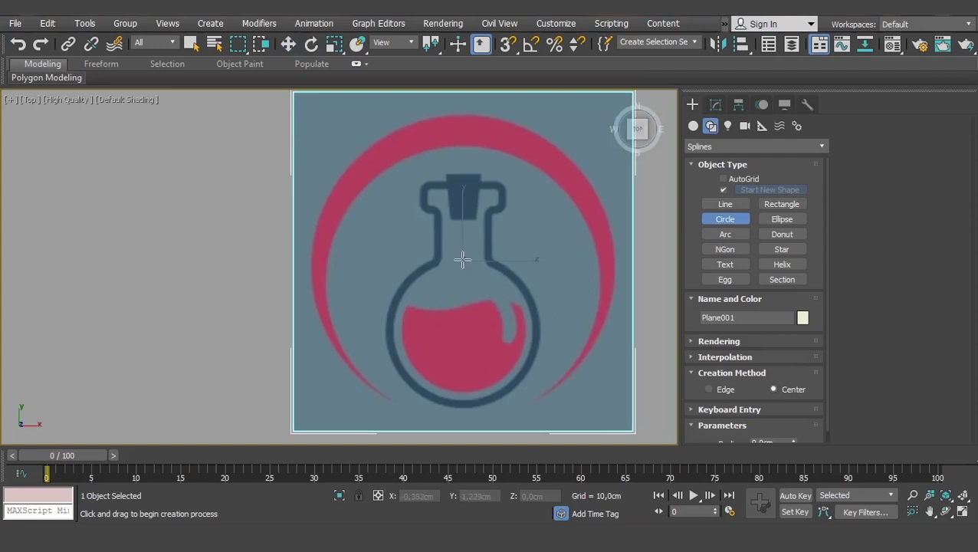
{"action": "left_click_drag", "start_coordinate": [462, 259], "coordinate": [572, 366]}
{"action": "key", "text": "w"}
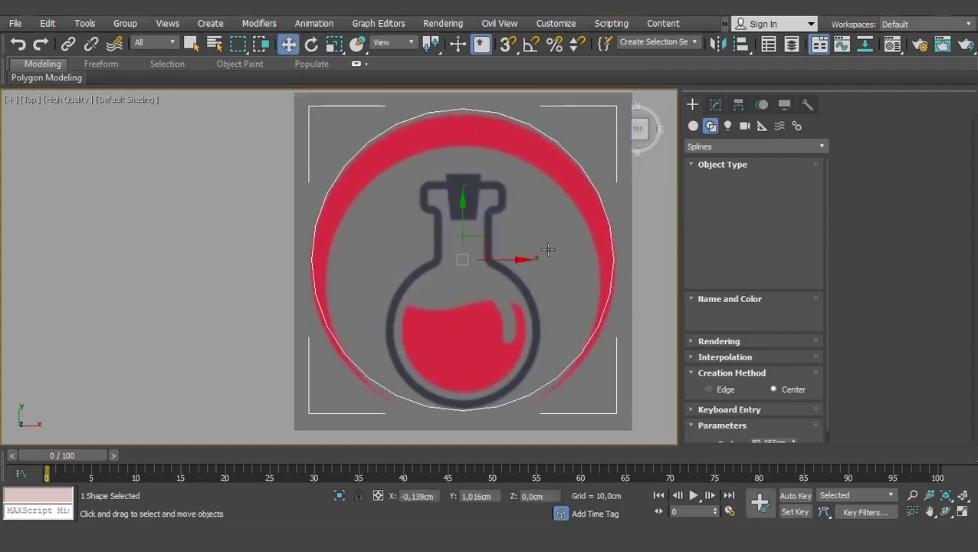
{"action": "left_click_drag", "start_coordinate": [465, 212], "coordinate": [464, 218]}
{"action": "right_click", "coordinate": [443, 496]}
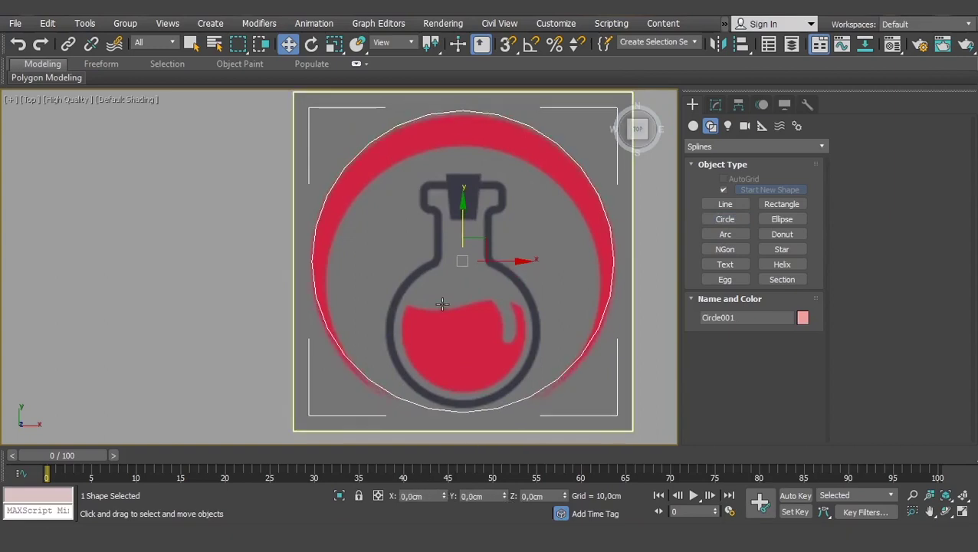
{"action": "left_click_drag", "start_coordinate": [463, 213], "coordinate": [466, 216]}
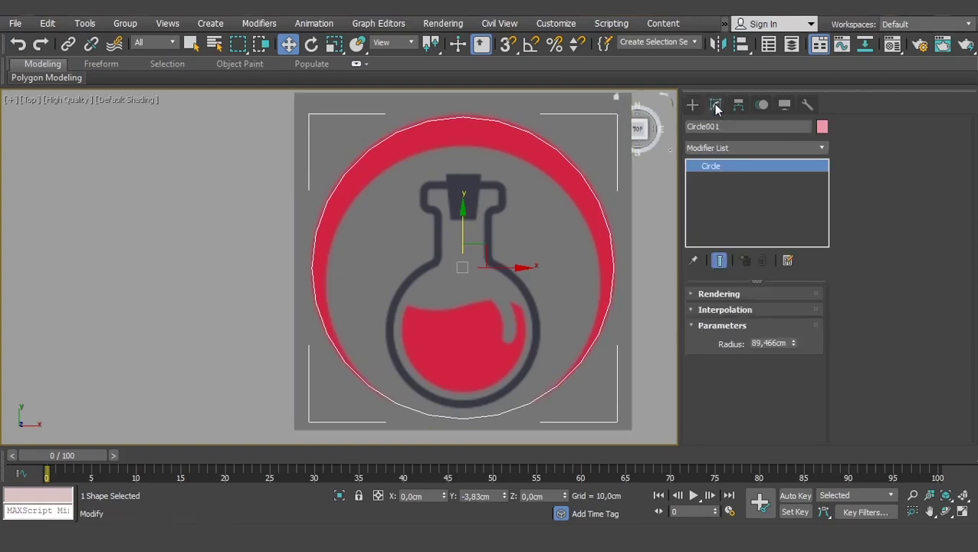
- Set the circle's radius to 91,255 cm and its interpolation steps to 10
{"action": "left_click", "coordinate": [715, 105]}
{"action": "left_click_drag", "start_coordinate": [794, 344], "coordinate": [792, 337]}
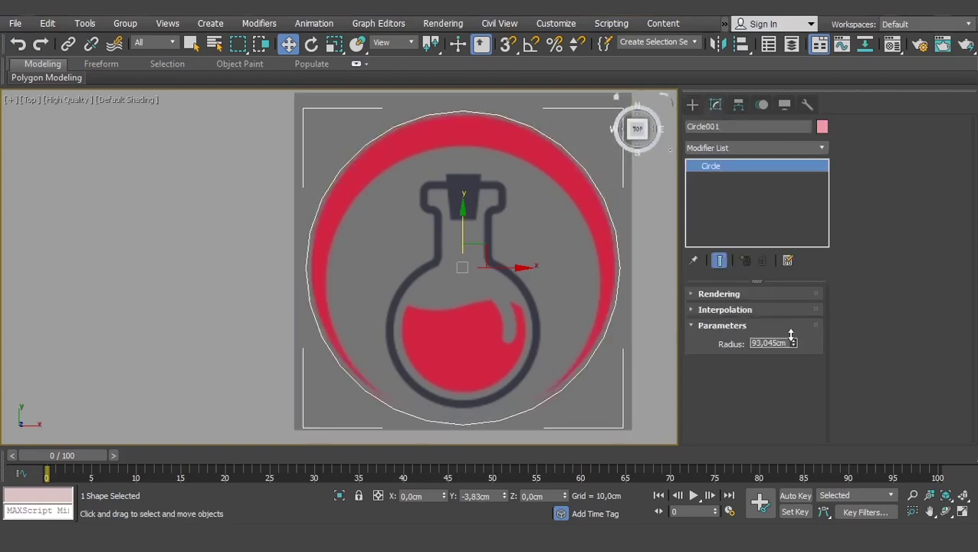
{"action": "left_click", "coordinate": [740, 310]}
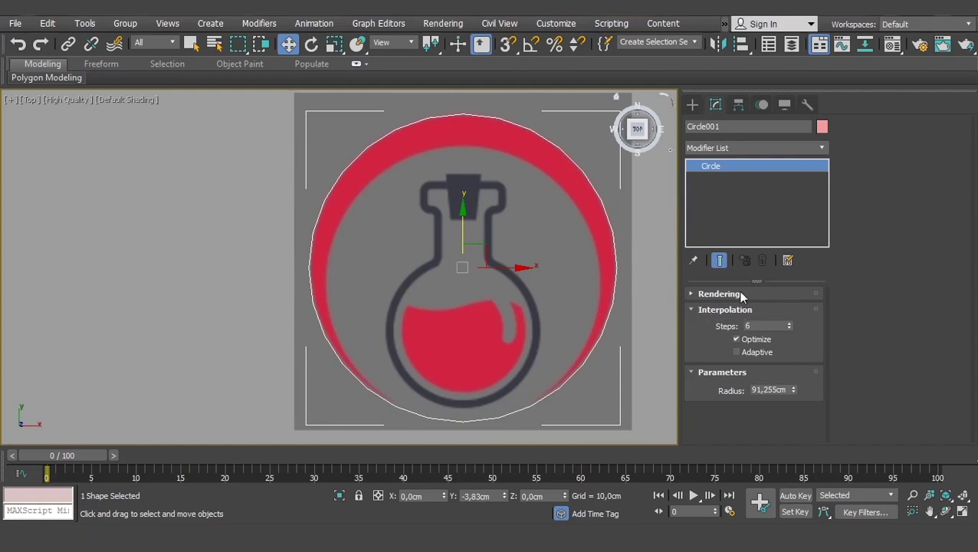
{"action": "scroll", "coordinate": [466, 167], "scroll_direction": "up", "scroll_amount": 3}
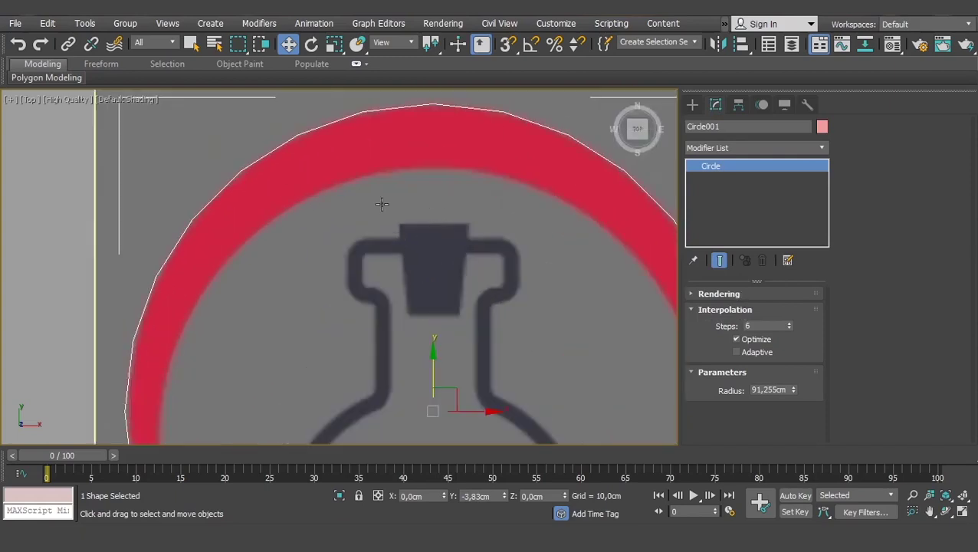
{"action": "scroll", "coordinate": [497, 123], "scroll_direction": "down", "scroll_amount": 3}
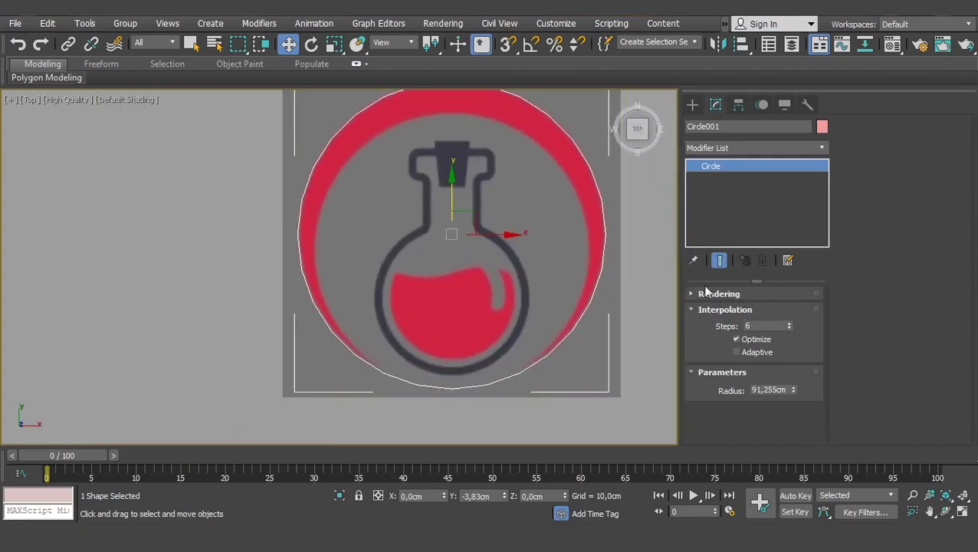
{"action": "left_click", "coordinate": [788, 324]}
{"action": "left_click", "coordinate": [788, 323]}
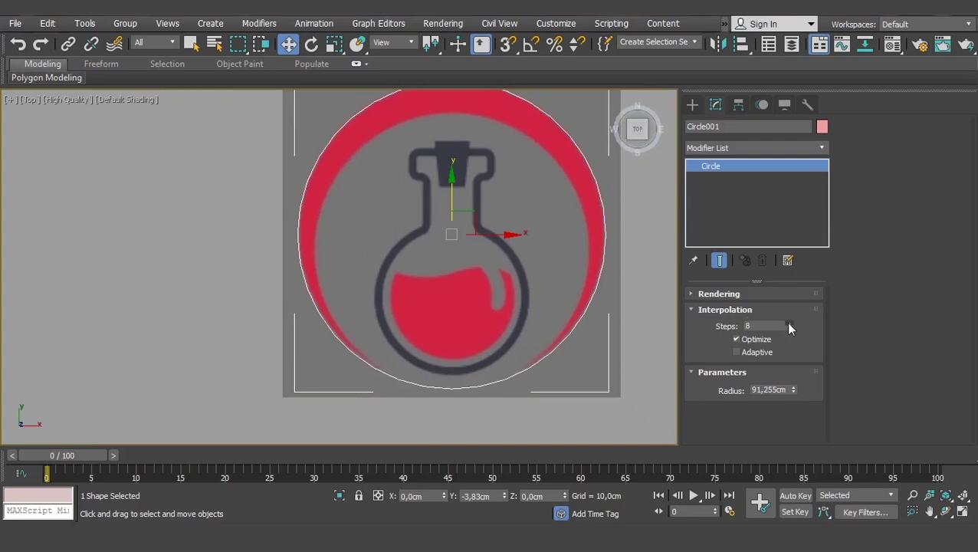
{"action": "left_click", "coordinate": [789, 323]}
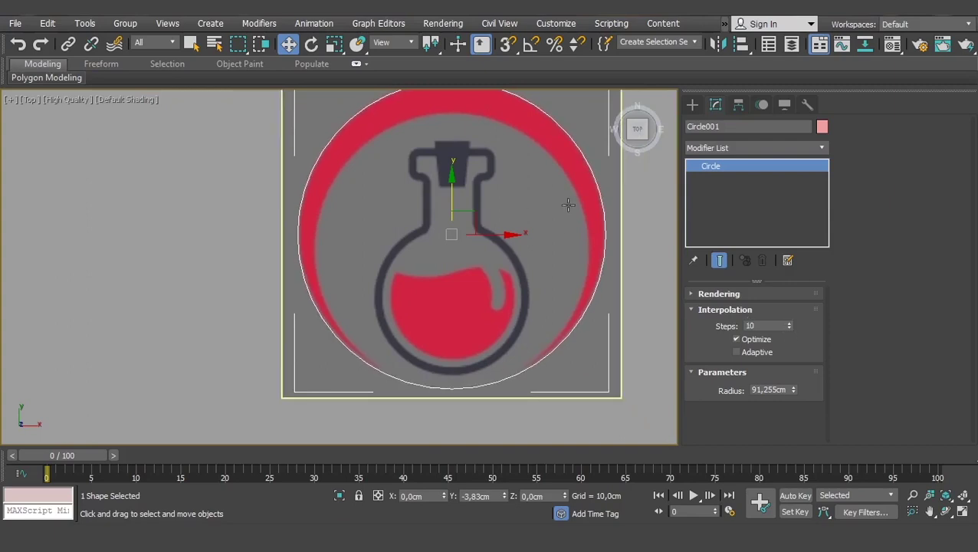
{"action": "scroll", "coordinate": [456, 313], "scroll_direction": "up", "scroll_amount": 2}
{"action": "scroll", "coordinate": [452, 255], "scroll_direction": "down", "scroll_amount": 2}
{"action": "middle_click_drag", "start_coordinate": [452, 256], "coordinate": [385, 275]}
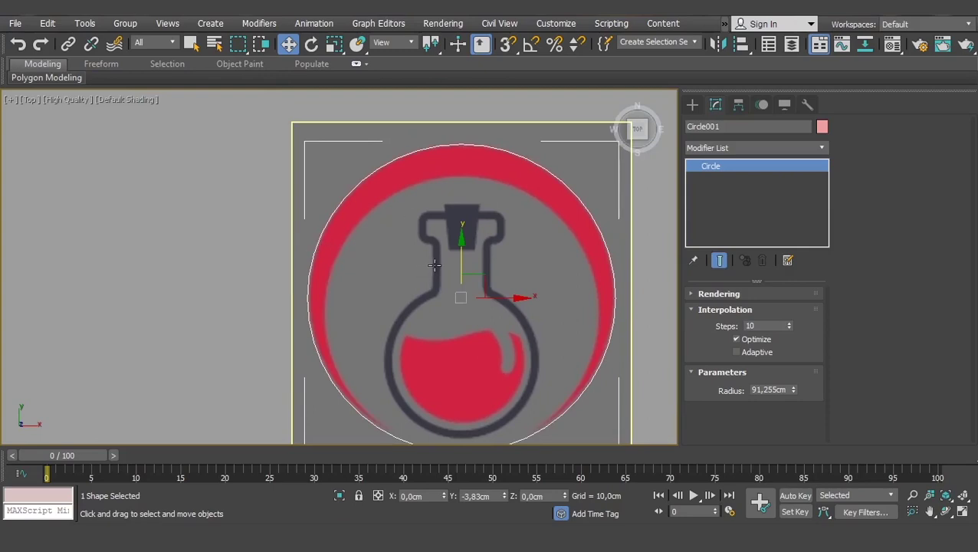
- Clone the outer circle as a Copy, shrink it to radius 81,217 cm and place it on the crescent
{"action": "key", "text": "ctrl+v"}
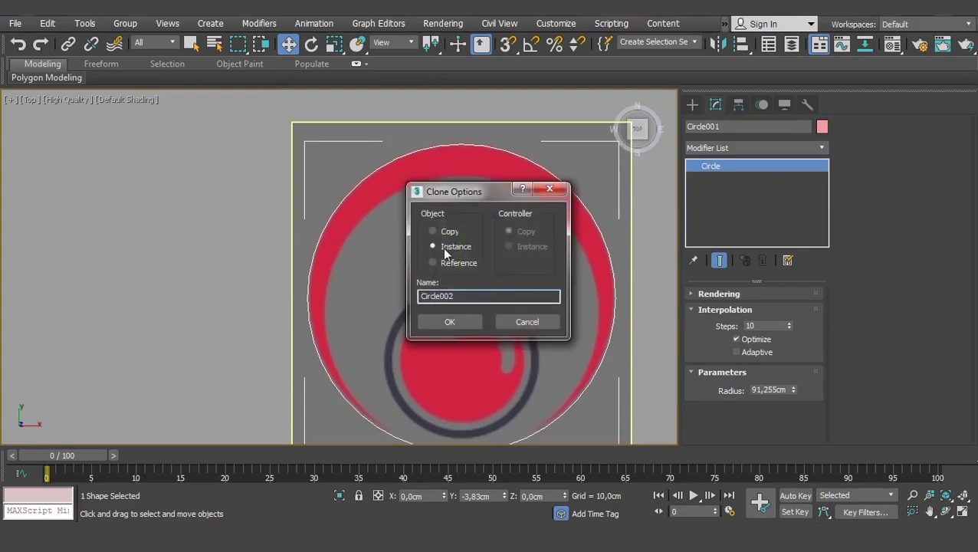
{"action": "left_click", "coordinate": [450, 226]}
{"action": "left_click", "coordinate": [454, 321]}
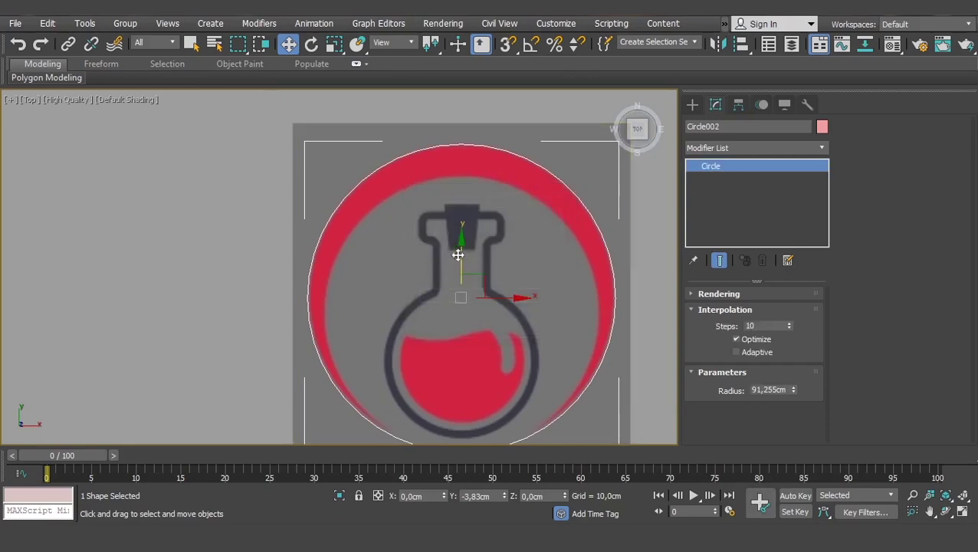
{"action": "left_click_drag", "start_coordinate": [459, 253], "coordinate": [470, 272]}
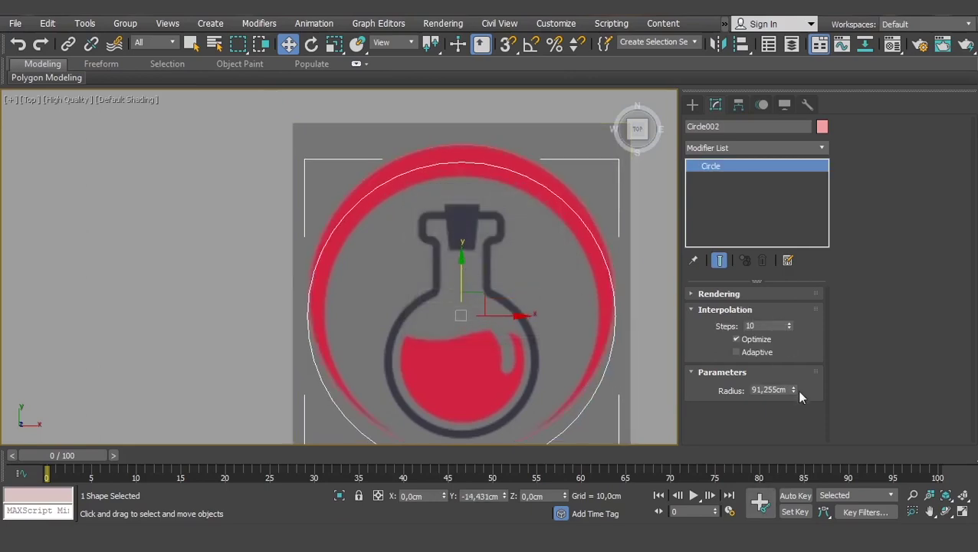
{"action": "left_click_drag", "start_coordinate": [793, 391], "coordinate": [795, 395]}
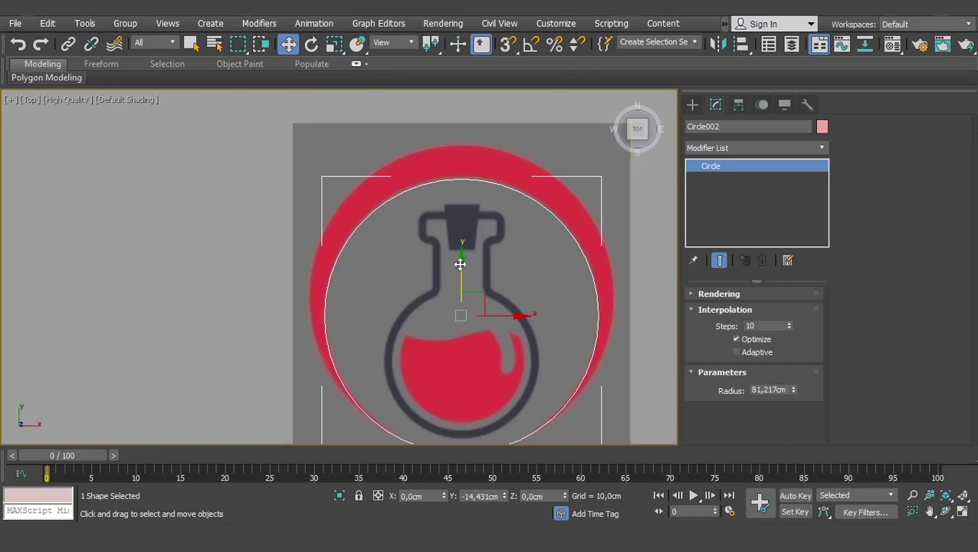
{"action": "left_click_drag", "start_coordinate": [460, 264], "coordinate": [459, 260]}
{"action": "left_click_drag", "start_coordinate": [459, 260], "coordinate": [464, 263]}
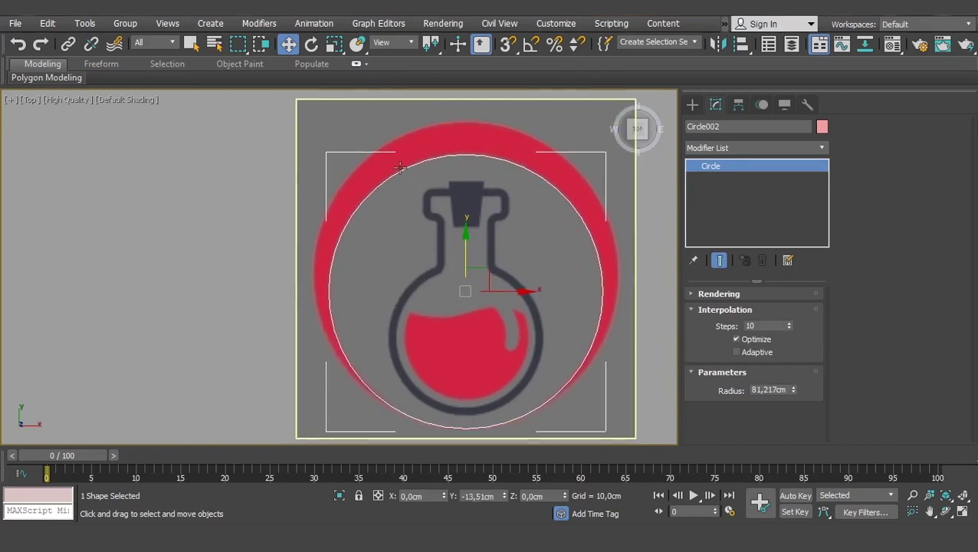
- Reduce the outer circle's radius to 90,343 cm and fine-tune both circles' positions
{"action": "scroll", "coordinate": [389, 214], "scroll_direction": "up", "scroll_amount": 2}
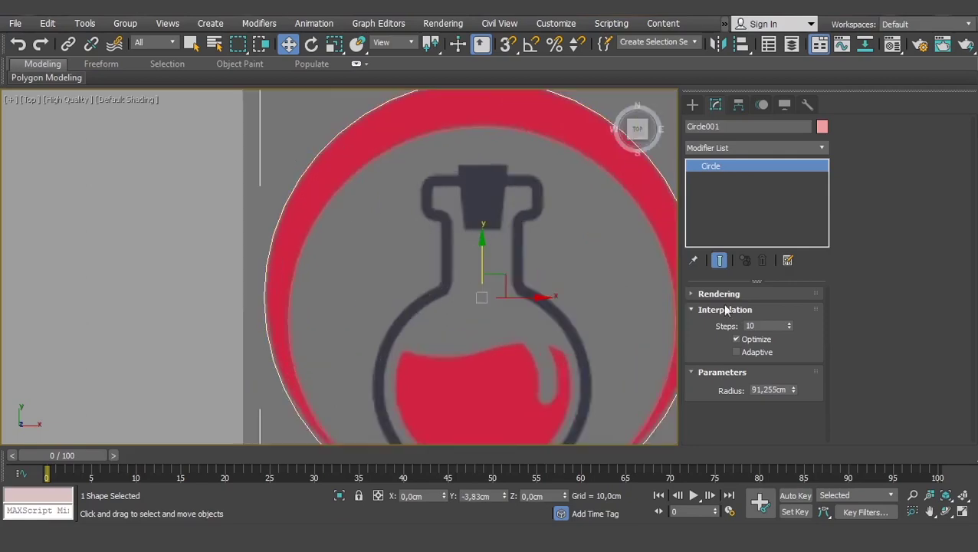
{"action": "left_click_drag", "start_coordinate": [797, 391], "coordinate": [795, 392]}
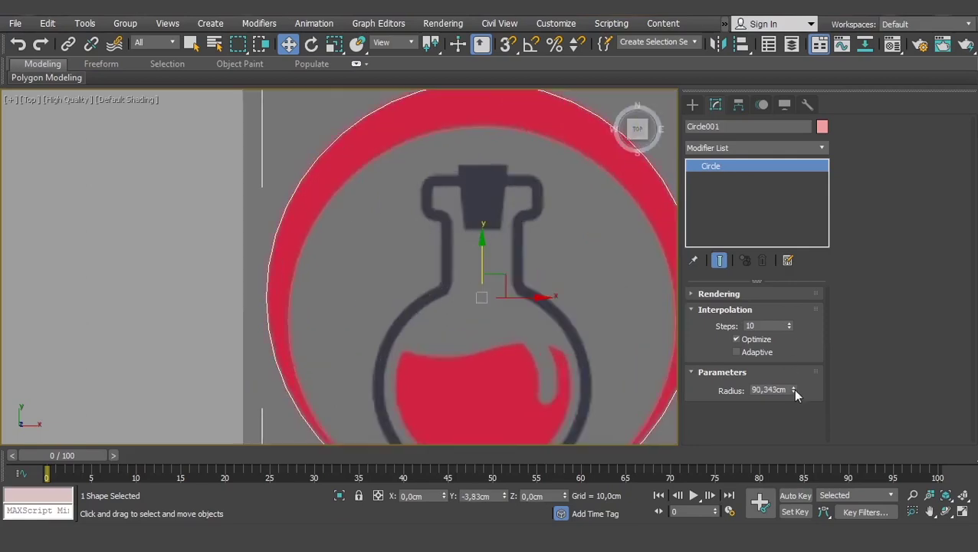
{"action": "middle_click_drag", "start_coordinate": [467, 248], "coordinate": [467, 278]}
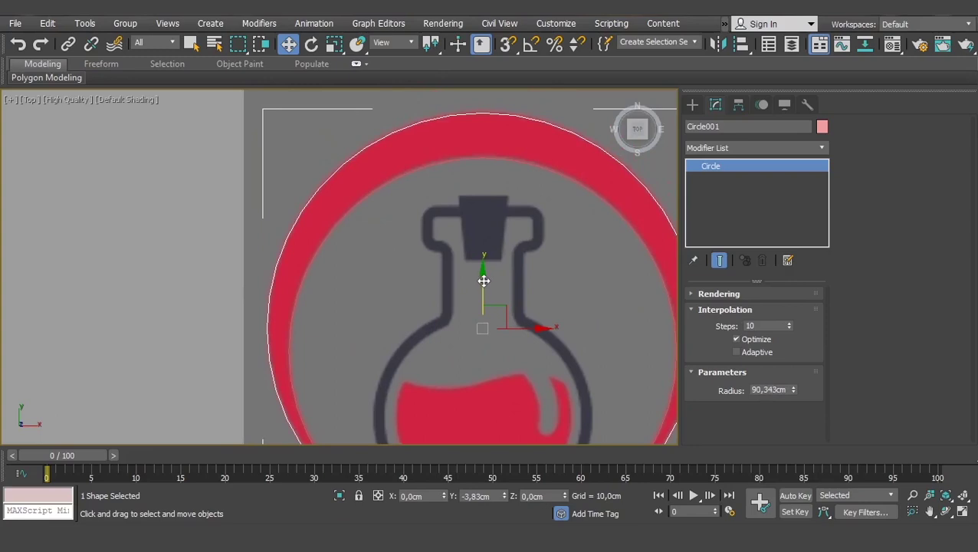
{"action": "left_click_drag", "start_coordinate": [484, 280], "coordinate": [484, 279]}
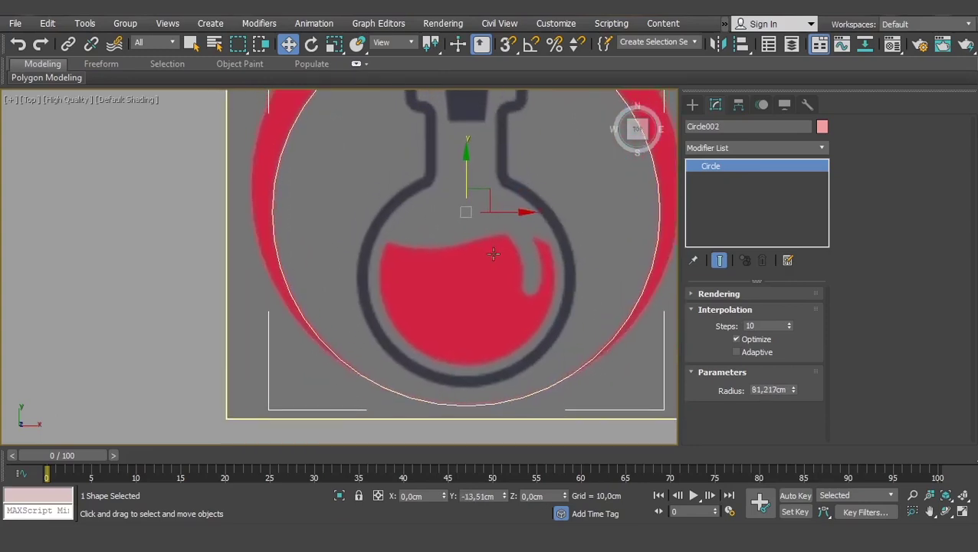
{"action": "left_click_drag", "start_coordinate": [466, 168], "coordinate": [472, 170]}
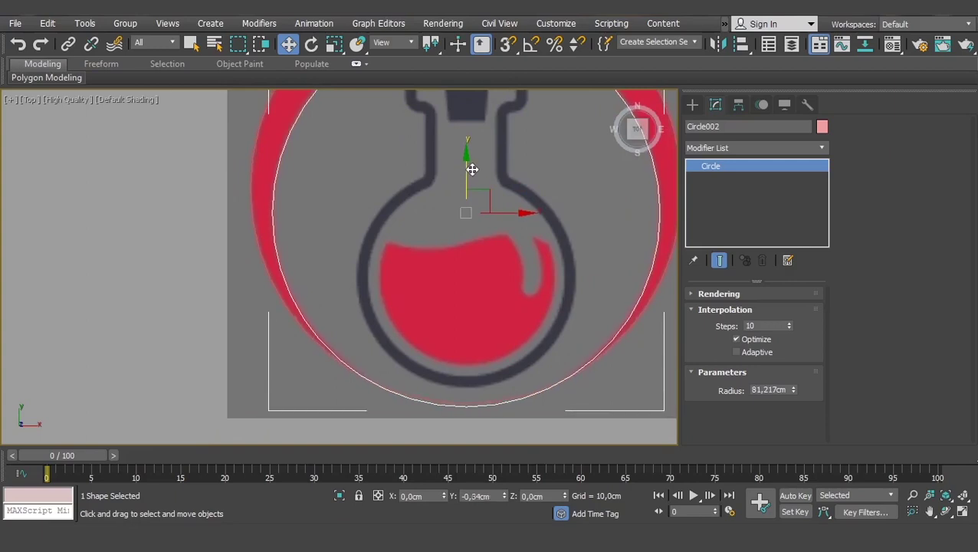
{"action": "scroll", "coordinate": [490, 214], "scroll_direction": "down", "scroll_amount": 3}
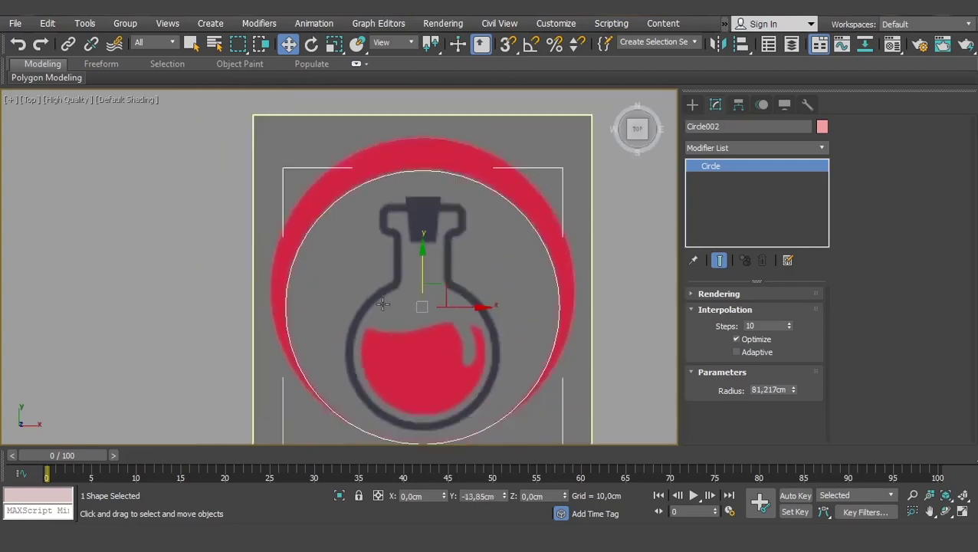
{"action": "scroll", "coordinate": [505, 246], "scroll_direction": "down", "scroll_amount": 2}
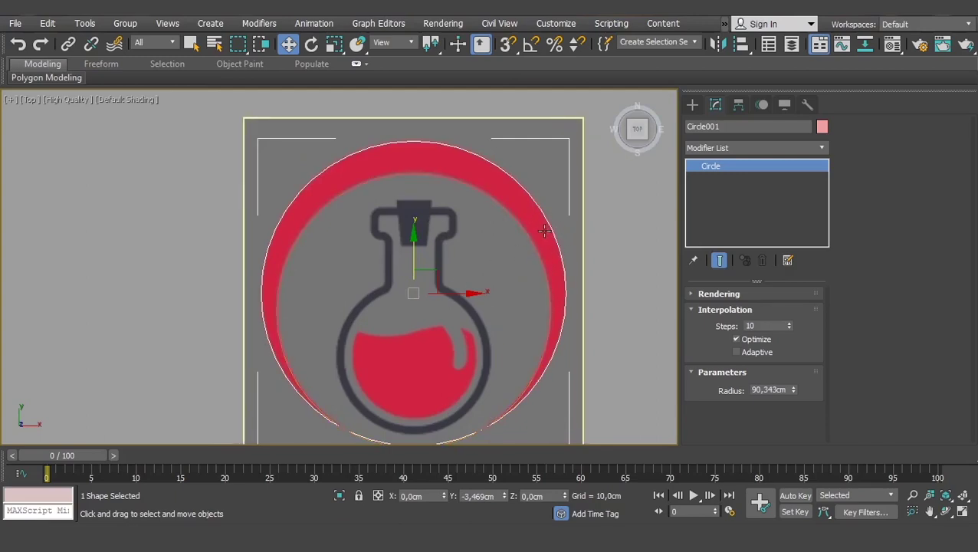
- Convert Circle001 to an Editable Spline and attach Circle002 to it
{"action": "right_click", "coordinate": [718, 168]}
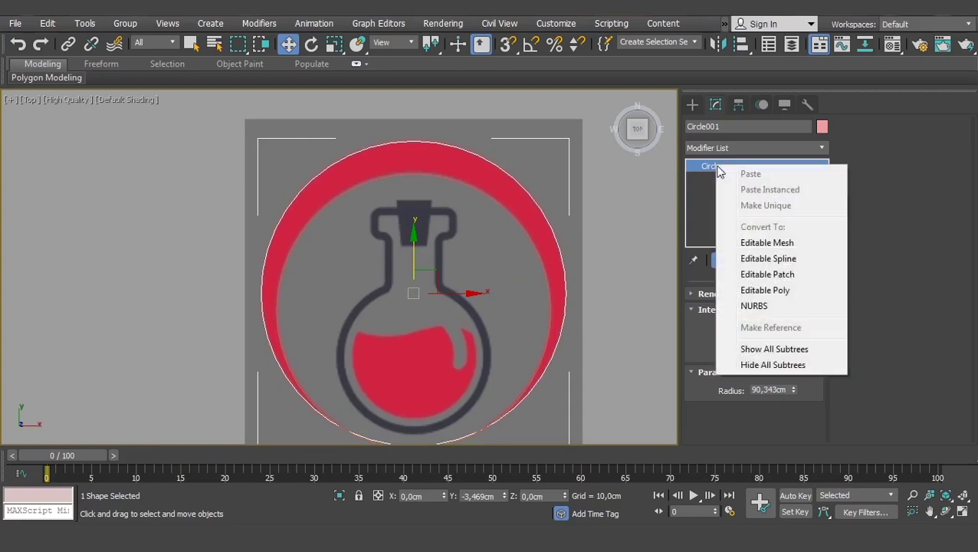
{"action": "left_click", "coordinate": [769, 259]}
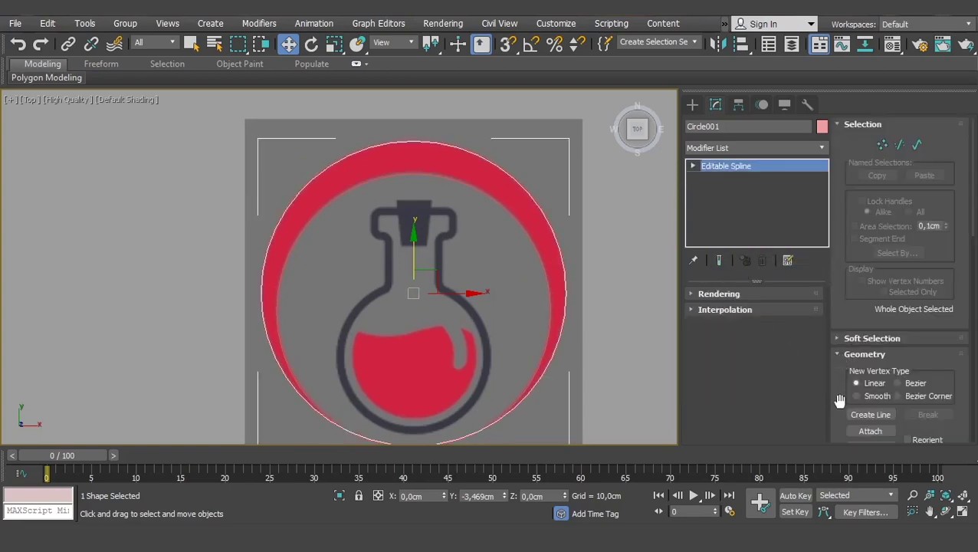
{"action": "scroll", "coordinate": [851, 387], "scroll_direction": "down", "scroll_amount": 3}
{"action": "left_click", "coordinate": [870, 362]}
{"action": "scroll", "coordinate": [548, 297], "scroll_direction": "up", "scroll_amount": 3}
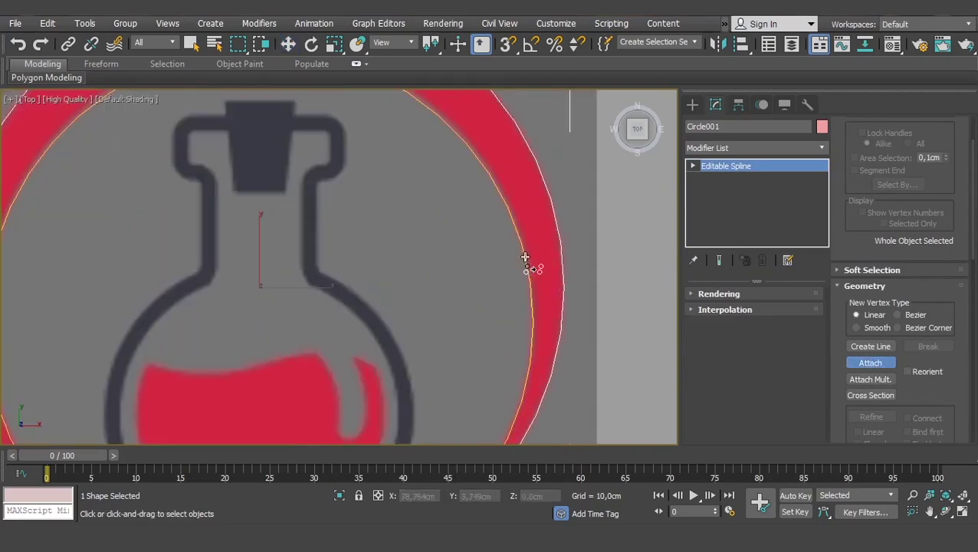
{"action": "left_click", "coordinate": [527, 261]}
- Frame the joined circles and orbit the Perspective view to look down on them
{"action": "key", "text": "w"}
{"action": "key", "text": "z"}
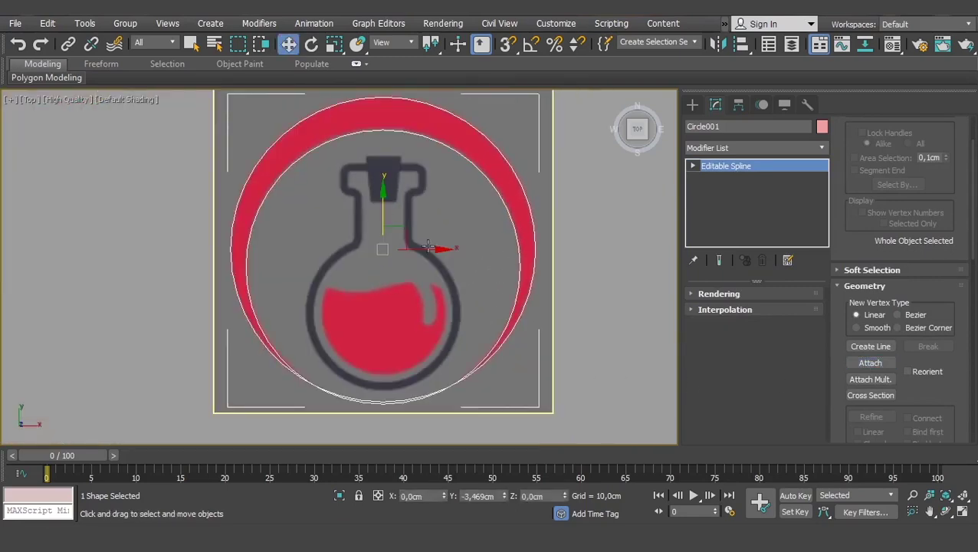
{"action": "key", "text": "p"}
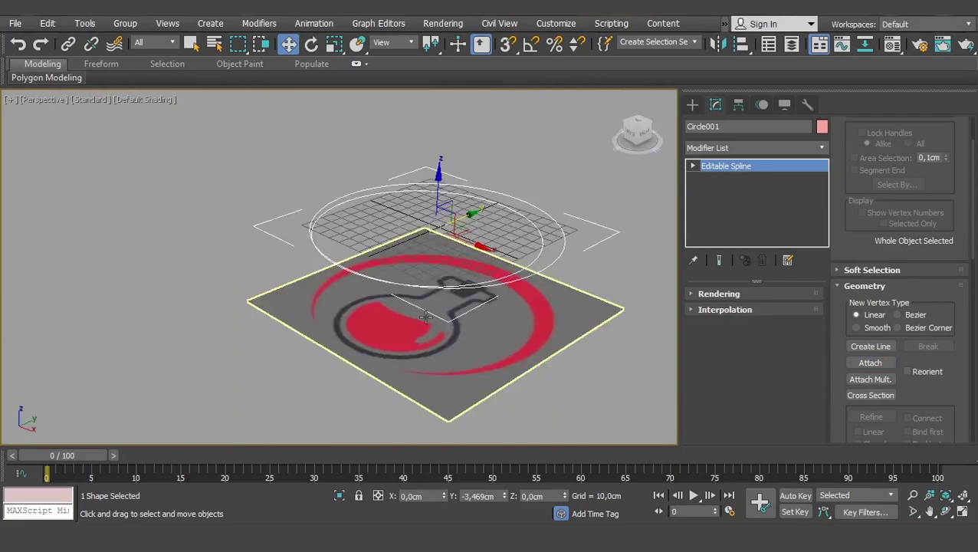
{"action": "scroll", "coordinate": [485, 254], "scroll_direction": "up", "scroll_amount": 2}
{"action": "mouse_move", "coordinate": [452, 253]}
{"action": "middle_mouse_down", "text": "alt"}
{"action": "mouse_move", "coordinate": [474, 274]}
{"action": "mouse_move", "coordinate": [530, 251]}
{"action": "mouse_move", "coordinate": [537, 272]}
{"action": "middle_mouse_up", "text": "alt"}
{"action": "scroll", "coordinate": [443, 268], "scroll_direction": "up", "scroll_amount": 3}
{"action": "scroll", "coordinate": [550, 278], "scroll_direction": "up", "scroll_amount": 2}
{"action": "scroll", "coordinate": [549, 277], "scroll_direction": "down", "scroll_amount": 3}
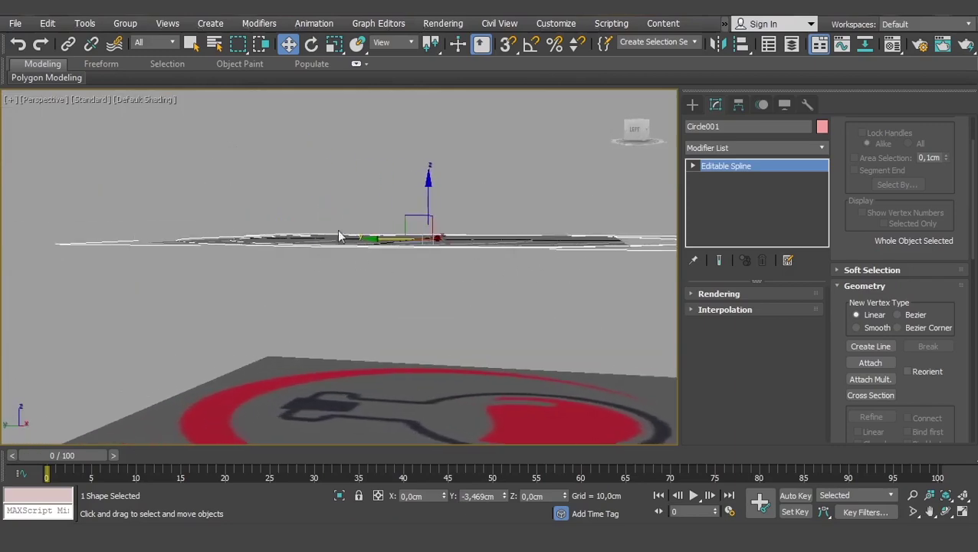
{"action": "middle_click_drag", "start_coordinate": [663, 235], "coordinate": [306, 255], "text": "alt"}
{"action": "scroll", "coordinate": [203, 254], "scroll_direction": "up", "scroll_amount": 2}
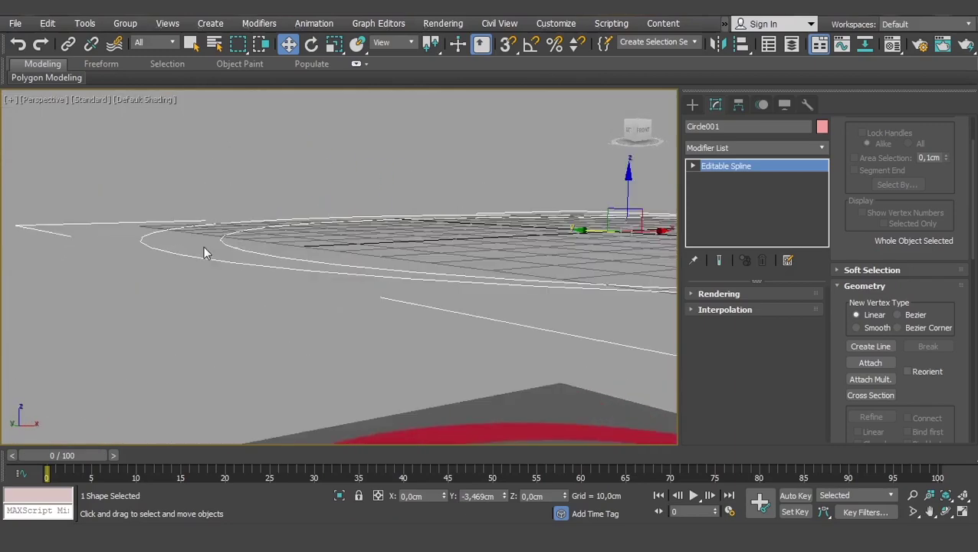
{"action": "scroll", "coordinate": [177, 250], "scroll_direction": "down", "scroll_amount": 3}
{"action": "middle_click_drag", "start_coordinate": [384, 268], "coordinate": [398, 253], "text": "alt"}
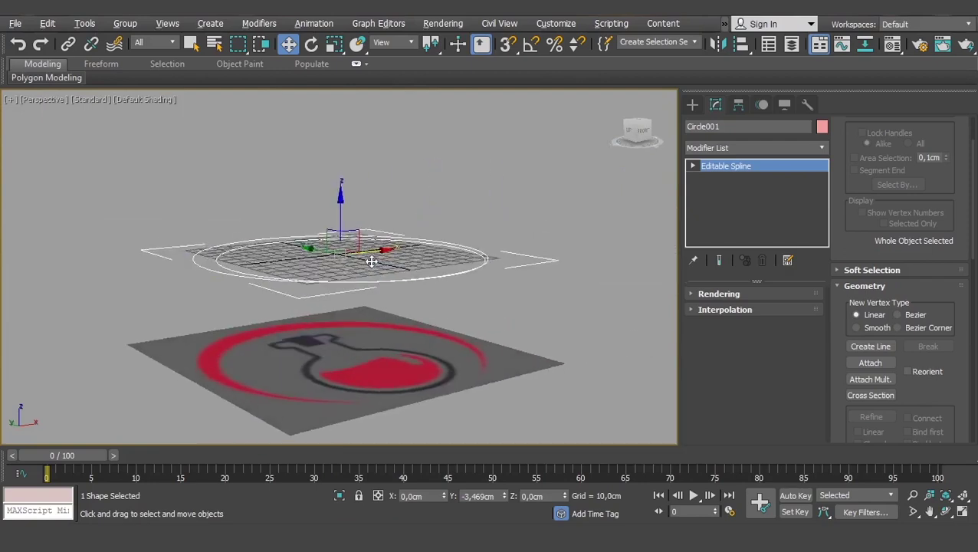
{"action": "scroll", "coordinate": [629, 293], "scroll_direction": "up", "scroll_amount": 2}
- At the Spline sub-level, select the inner circle and move it down along Z
{"action": "left_click", "coordinate": [693, 167]}
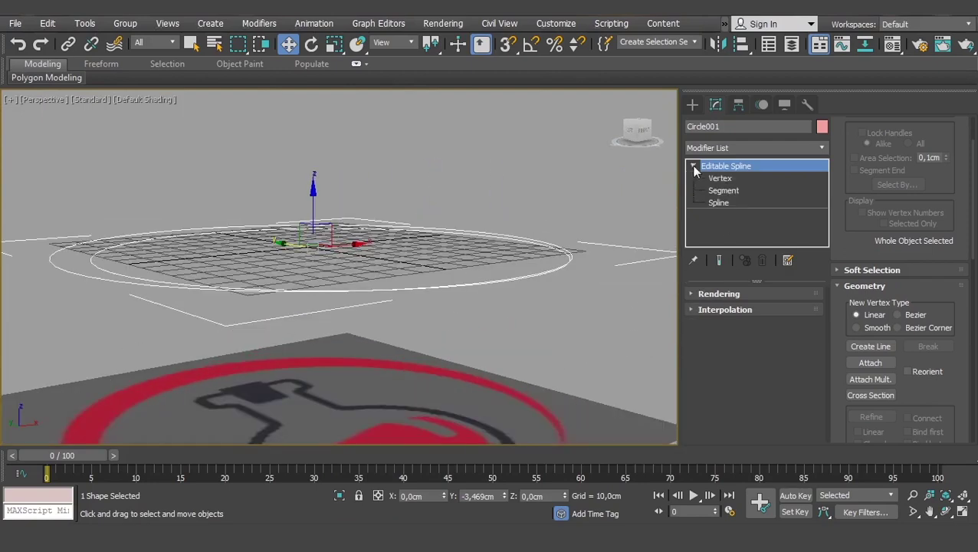
{"action": "left_click", "coordinate": [720, 203]}
{"action": "left_click", "coordinate": [100, 264]}
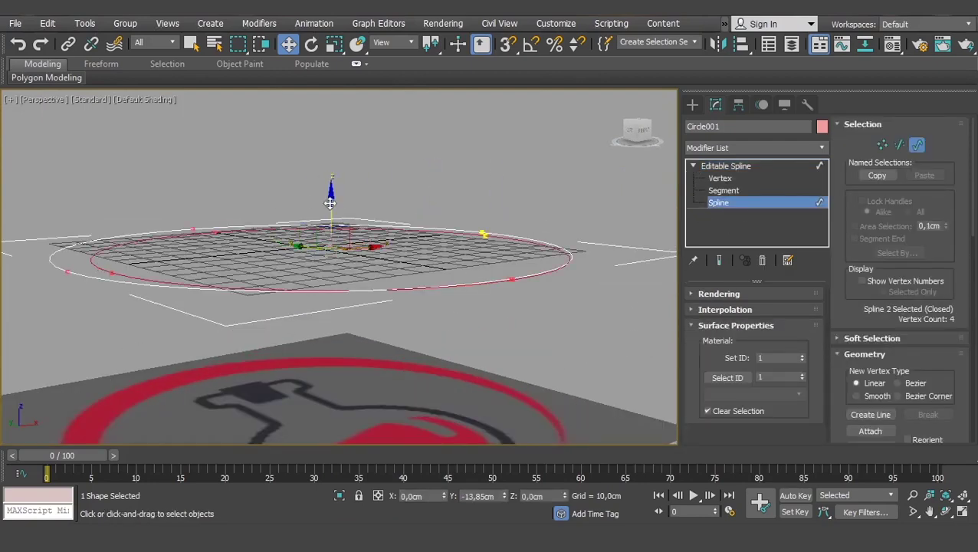
{"action": "left_click_drag", "start_coordinate": [330, 203], "coordinate": [331, 253]}
{"action": "mouse_move", "coordinate": [331, 253]}
{"action": "middle_mouse_down", "text": "alt"}
{"action": "mouse_move", "coordinate": [295, 343]}
{"action": "mouse_move", "coordinate": [308, 267]}
{"action": "mouse_move", "coordinate": [460, 292]}
{"action": "middle_mouse_up", "text": "alt"}
- Undo the inner circle's Z move, clear the selection, and switch to the Top view
{"action": "key", "text": "ctrl+z"}
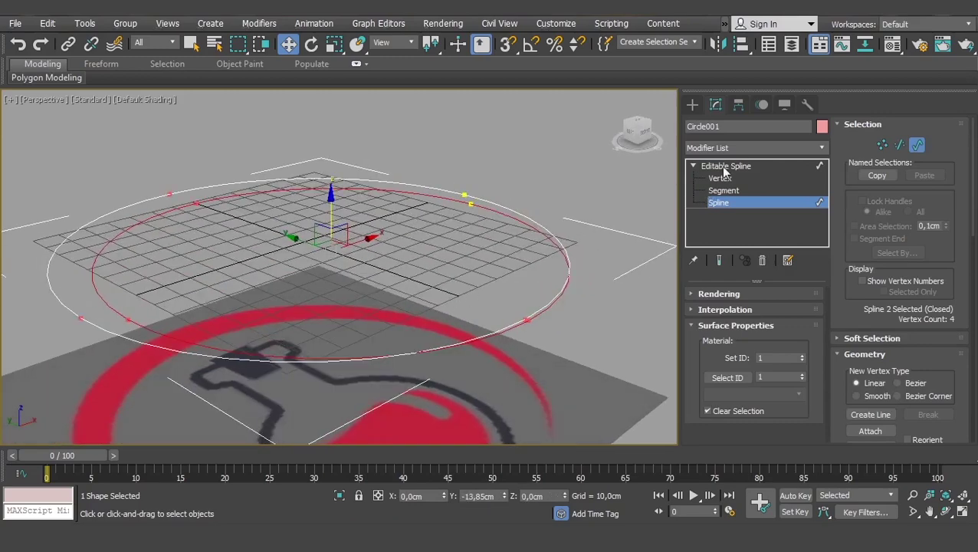
{"action": "key", "text": "ctrl+d"}
{"action": "mouse_move", "coordinate": [552, 261]}
{"action": "middle_mouse_down", "text": "alt"}
{"action": "mouse_move", "coordinate": [498, 319]}
{"action": "mouse_move", "coordinate": [524, 302]}
{"action": "middle_mouse_up", "text": "alt"}
{"action": "key", "text": "t"}
{"action": "middle_click_drag", "start_coordinate": [463, 349], "coordinate": [526, 281]}
{"action": "scroll", "coordinate": [526, 282], "scroll_direction": "up", "scroll_amount": 2}
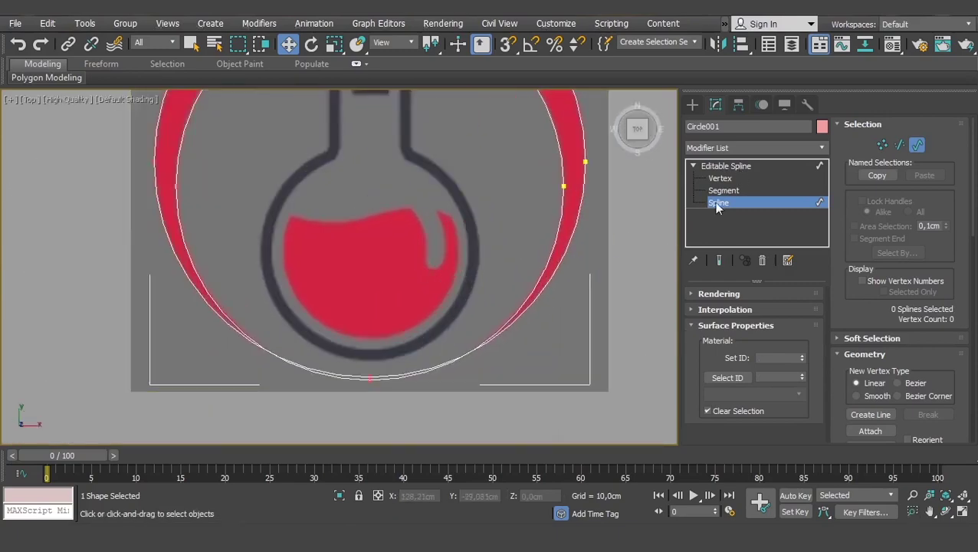
{"action": "scroll", "coordinate": [834, 383], "scroll_direction": "down", "scroll_amount": 5}
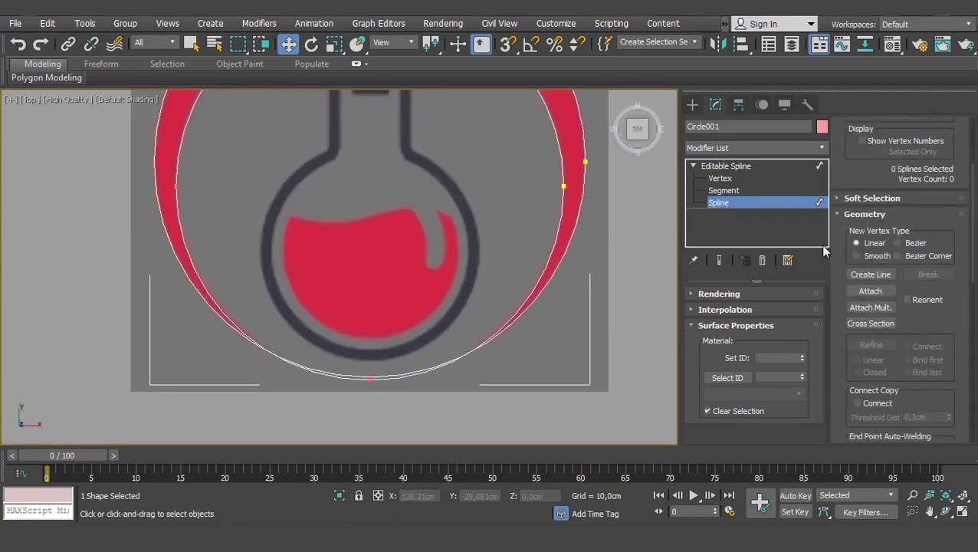
{"action": "scroll", "coordinate": [843, 276], "scroll_direction": "down", "scroll_amount": 5}
{"action": "scroll", "coordinate": [868, 290], "scroll_direction": "down", "scroll_amount": 5}
{"action": "scroll", "coordinate": [868, 290], "scroll_direction": "down", "scroll_amount": 3}
{"action": "scroll", "coordinate": [872, 316], "scroll_direction": "down", "scroll_amount": 3}
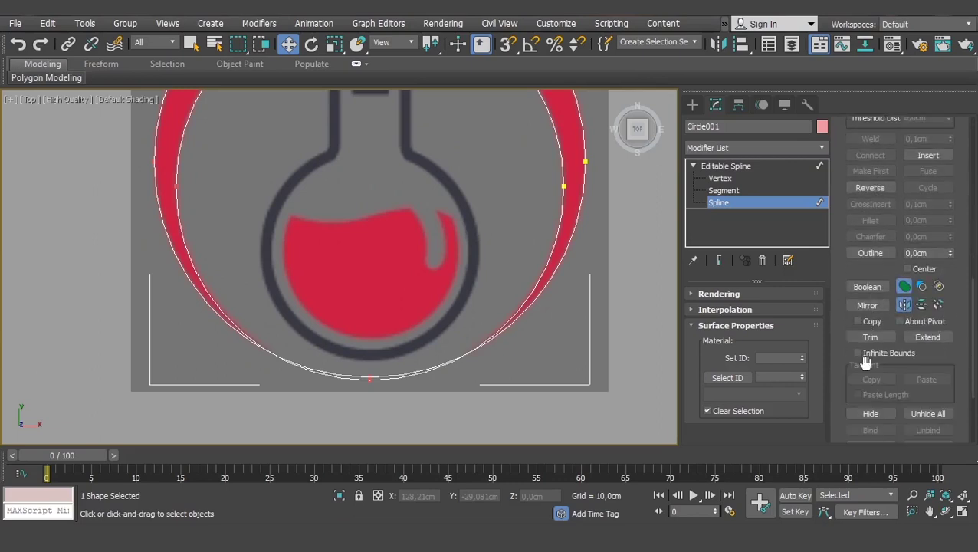
- Trim away the two overlapping bottom arcs to leave a crescent outline
{"action": "left_click", "coordinate": [871, 337]}
{"action": "scroll", "coordinate": [430, 345], "scroll_direction": "up", "scroll_amount": 2}
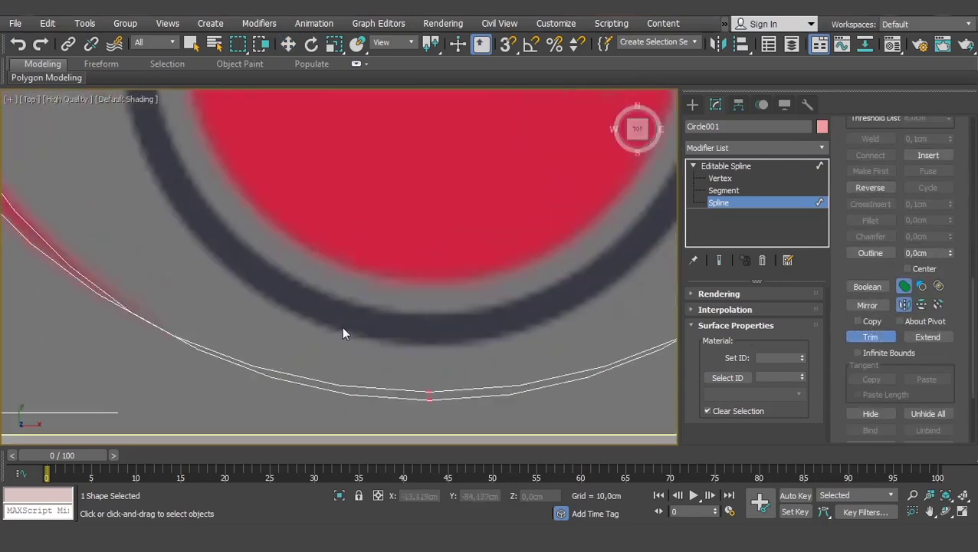
{"action": "scroll", "coordinate": [360, 318], "scroll_direction": "up", "scroll_amount": 2}
{"action": "scroll", "coordinate": [458, 360], "scroll_direction": "up", "scroll_amount": 2}
{"action": "scroll", "coordinate": [458, 360], "scroll_direction": "down", "scroll_amount": 2}
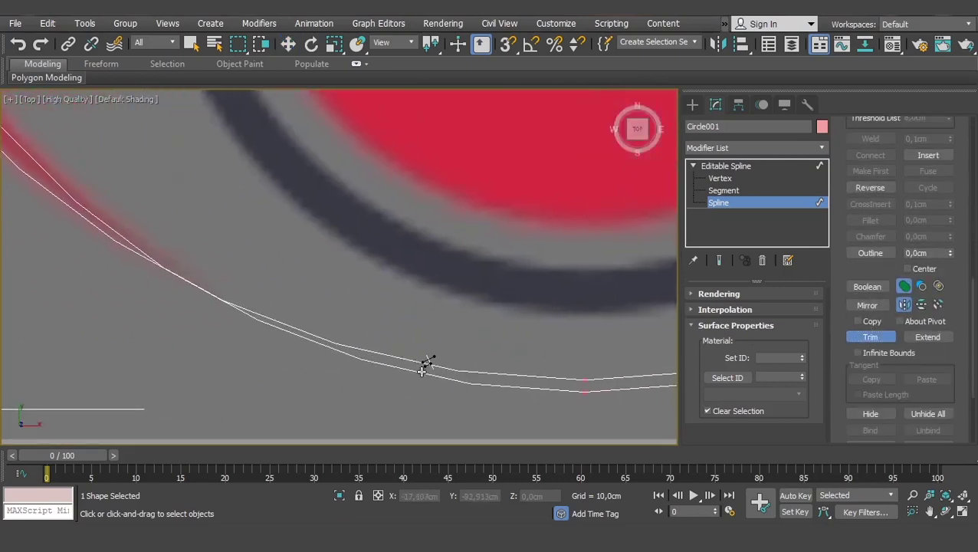
{"action": "left_click", "coordinate": [426, 371]}
{"action": "left_click", "coordinate": [414, 358]}
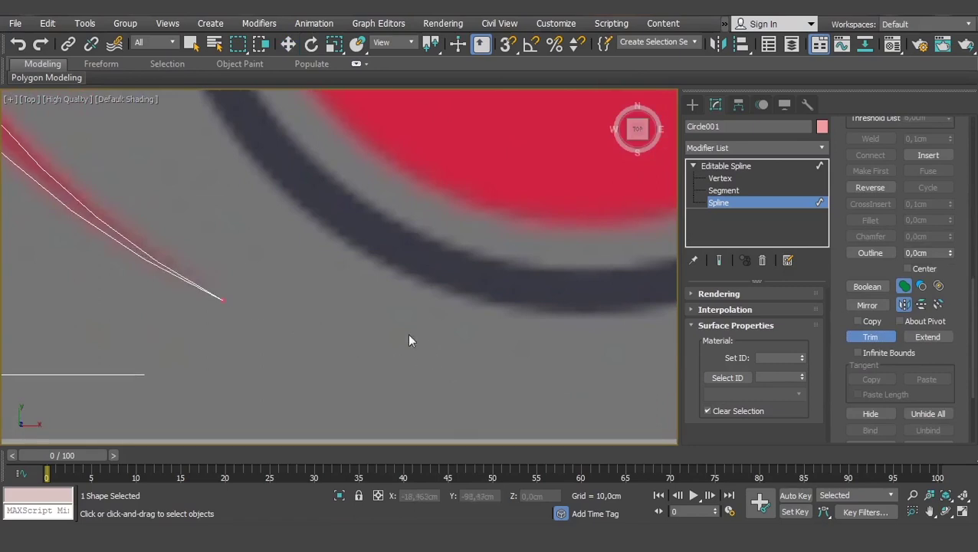
{"action": "mouse_move", "coordinate": [364, 303]}
{"action": "middle_mouse_down"}
{"action": "mouse_move", "coordinate": [456, 303]}
{"action": "mouse_move", "coordinate": [379, 337]}
{"action": "middle_mouse_up"}
{"action": "scroll", "coordinate": [409, 323], "scroll_direction": "down", "scroll_amount": 4}
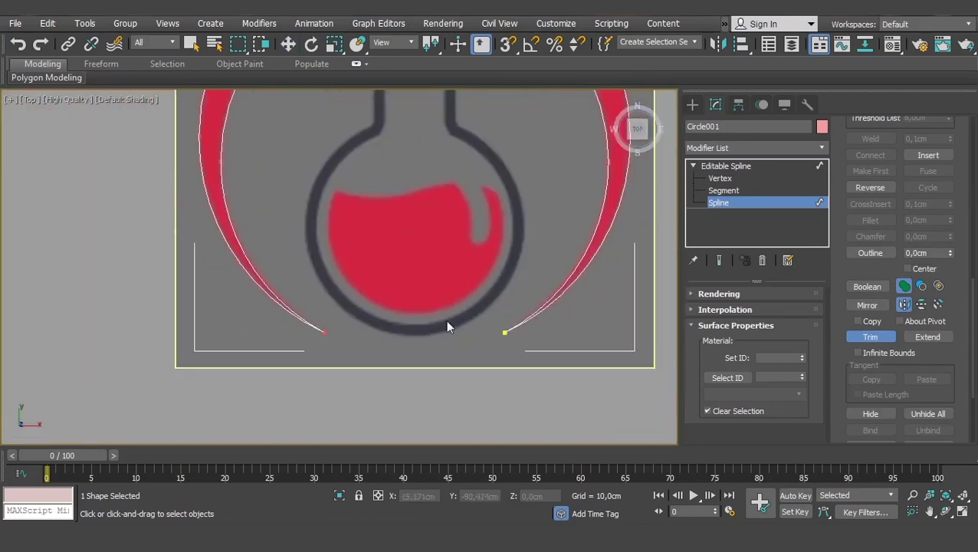
{"action": "right_click", "coordinate": [448, 304]}
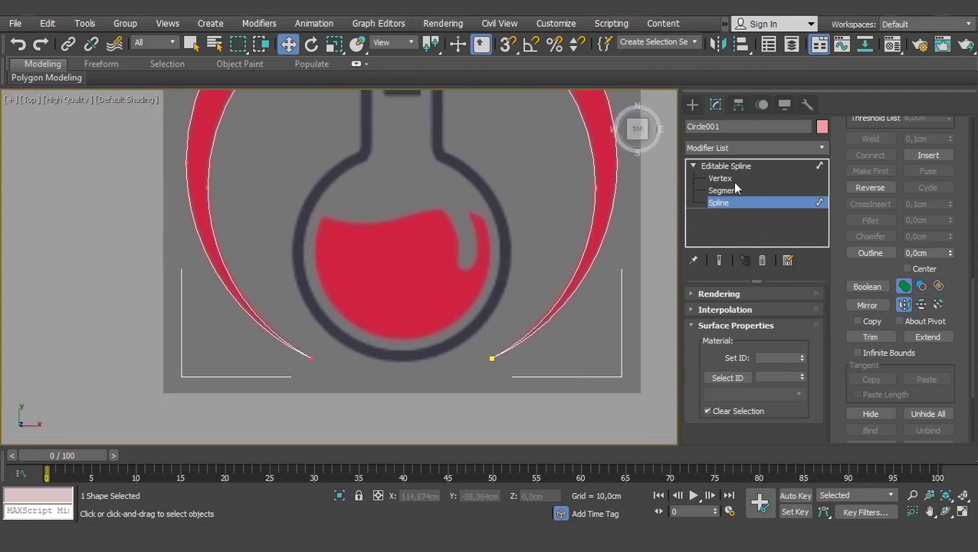
- Select the crescent's two end vertices at Vertex level and weld them into one
{"action": "left_click", "coordinate": [720, 177]}
{"action": "scroll", "coordinate": [512, 288], "scroll_direction": "up", "scroll_amount": 2}
{"action": "scroll", "coordinate": [476, 362], "scroll_direction": "up", "scroll_amount": 2}
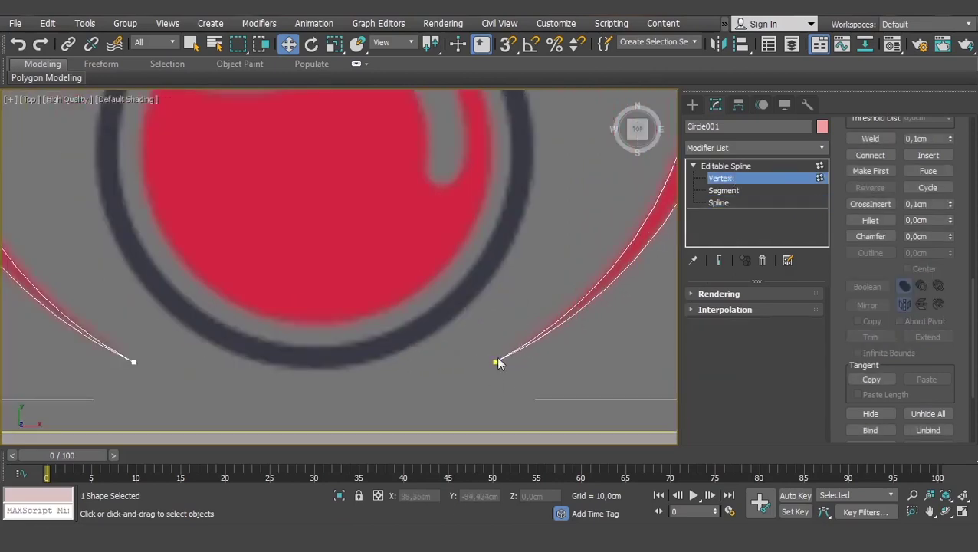
{"action": "left_click", "coordinate": [495, 362]}
{"action": "left_click_drag", "start_coordinate": [498, 330], "coordinate": [499, 258]}
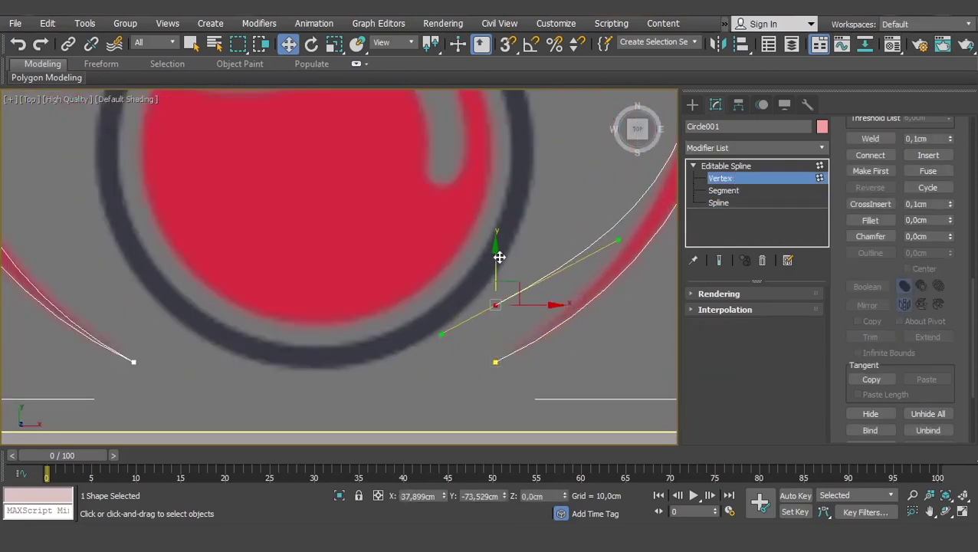
{"action": "key", "text": "ctrl+z"}
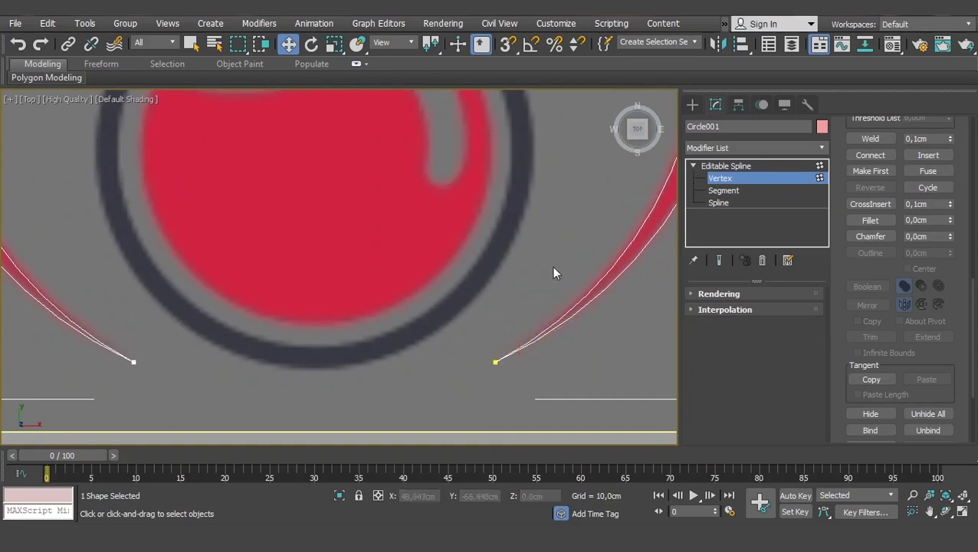
{"action": "left_click_drag", "start_coordinate": [105, 428], "coordinate": [105, 426]}
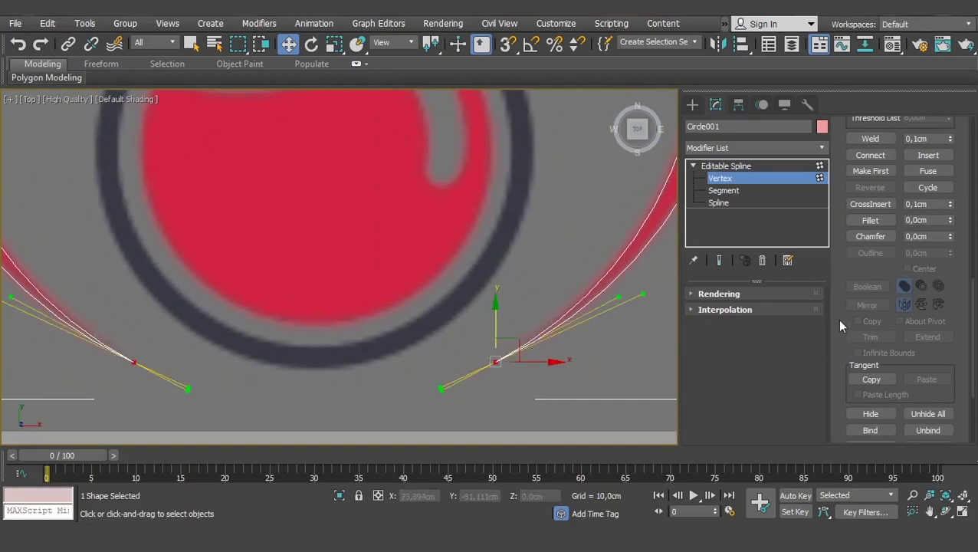
{"action": "scroll", "coordinate": [840, 321], "scroll_direction": "up", "scroll_amount": 1}
{"action": "left_click", "coordinate": [870, 183]}
{"action": "scroll", "coordinate": [621, 310], "scroll_direction": "down", "scroll_amount": 2}
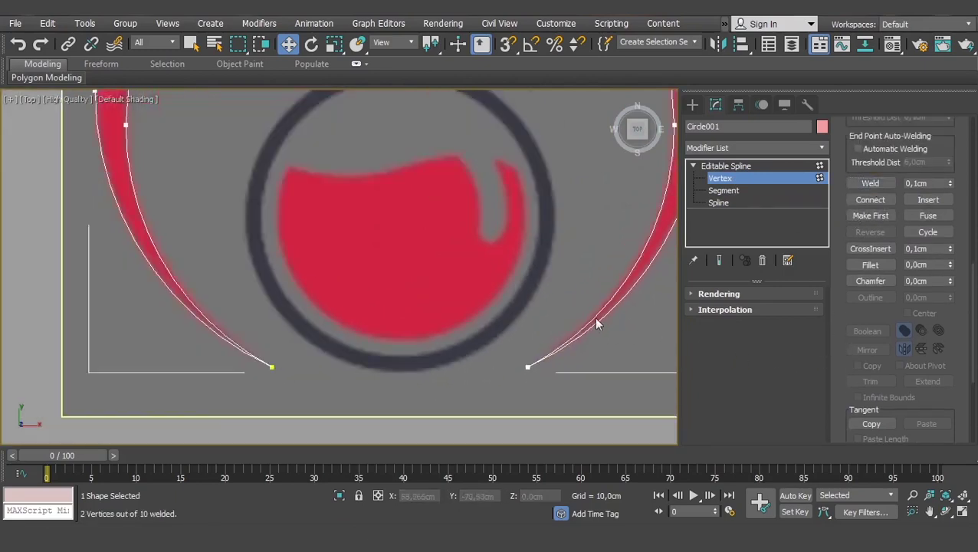
{"action": "scroll", "coordinate": [596, 324], "scroll_direction": "down", "scroll_amount": 3}
{"action": "left_click", "coordinate": [736, 166]}
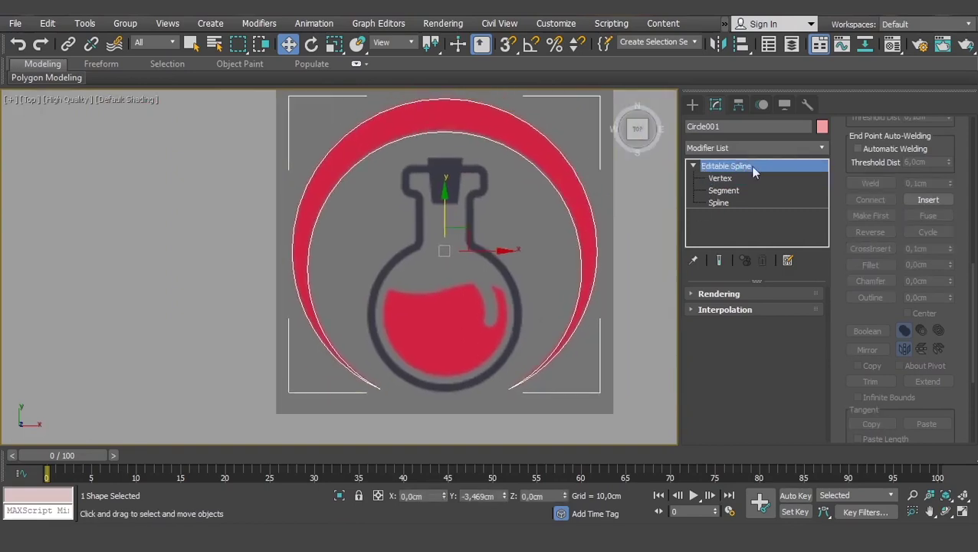
- Add an Extrude modifier with Amount 23,5 cm and inspect the ring in perspective
{"action": "left_click", "coordinate": [768, 146]}
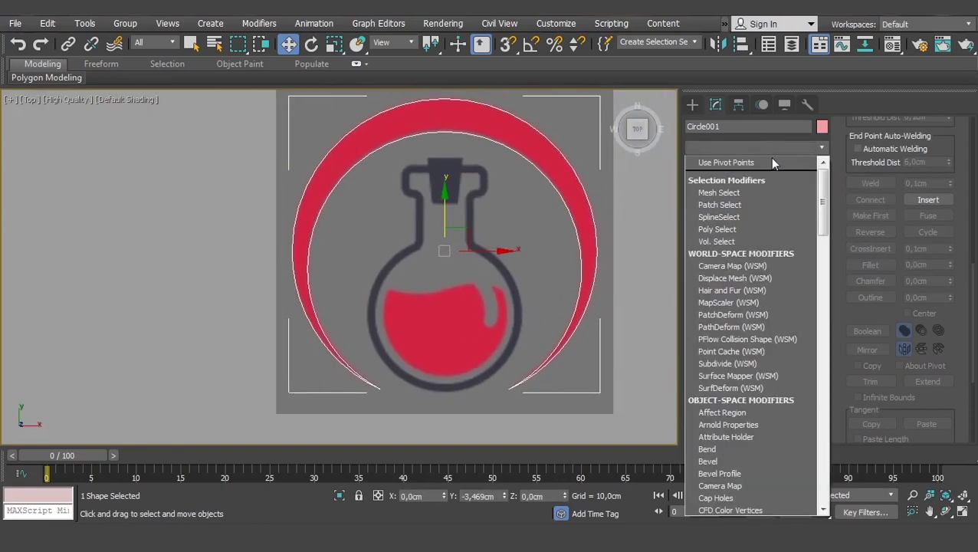
{"action": "scroll", "coordinate": [770, 158], "scroll_direction": "down", "scroll_amount": 5}
{"action": "scroll", "coordinate": [770, 162], "scroll_direction": "down", "scroll_amount": 10}
{"action": "left_click", "coordinate": [767, 166]}
{"action": "mouse_move", "coordinate": [469, 271]}
{"action": "middle_mouse_down"}
{"action": "mouse_move", "coordinate": [452, 295]}
{"action": "mouse_move", "coordinate": [491, 330]}
{"action": "middle_mouse_up"}
{"action": "key", "text": "p"}
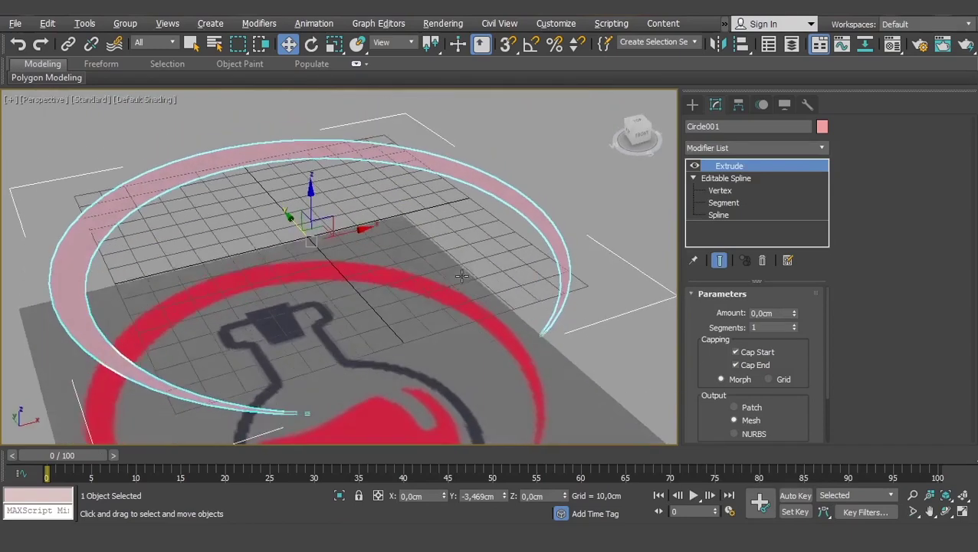
{"action": "left_click_drag", "start_coordinate": [794, 316], "coordinate": [795, 269]}
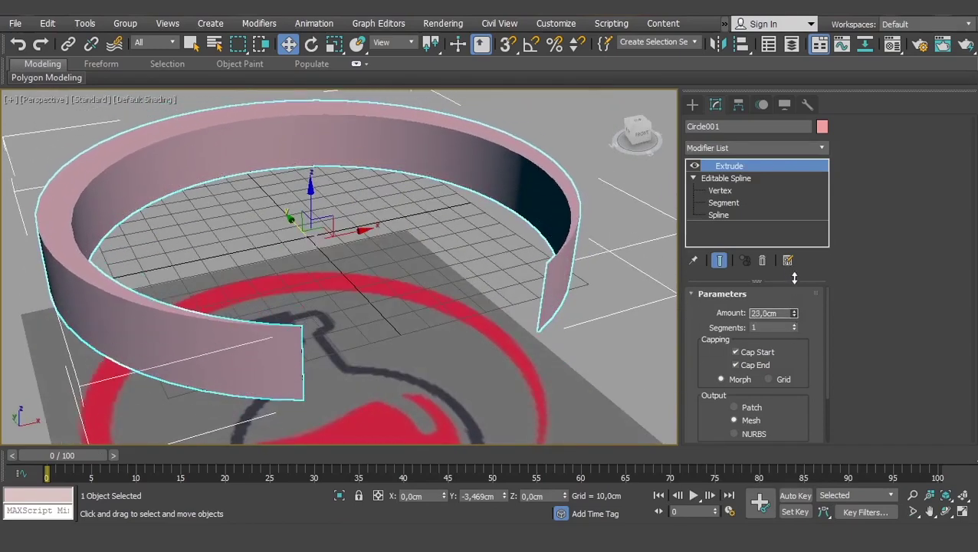
{"action": "mouse_move", "coordinate": [230, 230]}
{"action": "middle_mouse_down", "text": "alt"}
{"action": "mouse_move", "coordinate": [187, 187]}
{"action": "mouse_move", "coordinate": [391, 281]}
{"action": "middle_mouse_up", "text": "alt"}
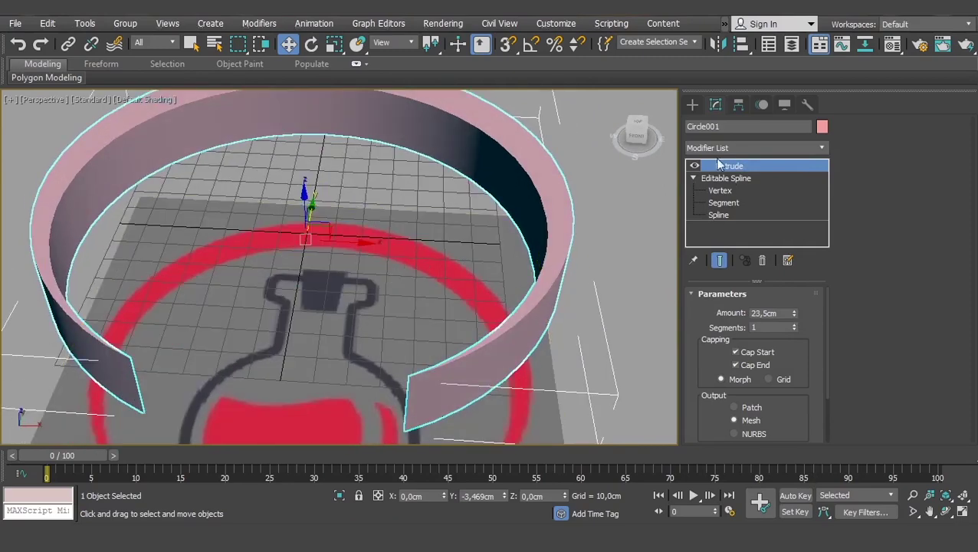
- Delete the trial Extrude modifier and return to the Top view
{"action": "left_click", "coordinate": [763, 262]}
{"action": "middle_click_drag", "start_coordinate": [476, 272], "coordinate": [479, 280], "text": "alt"}
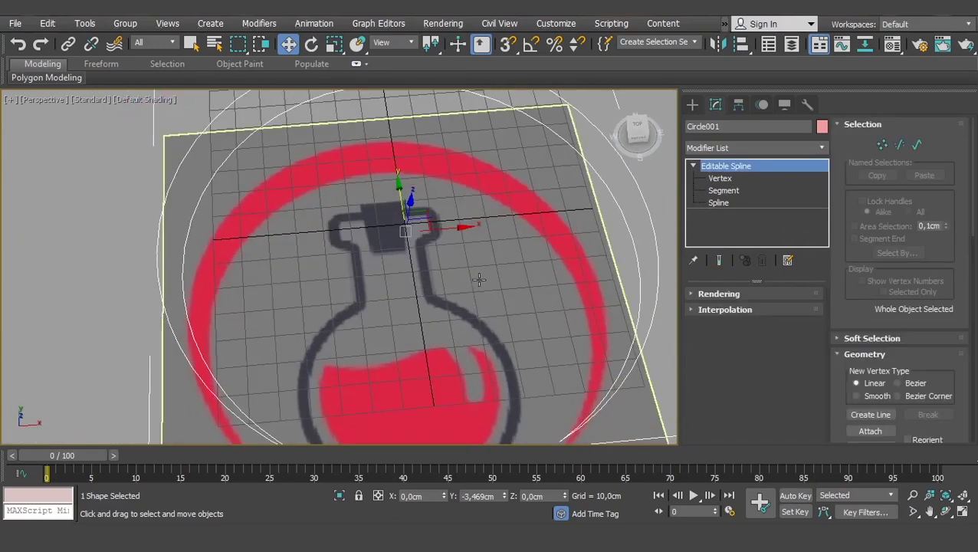
{"action": "key", "text": "t"}
{"action": "scroll", "coordinate": [476, 280], "scroll_direction": "up", "scroll_amount": 3}
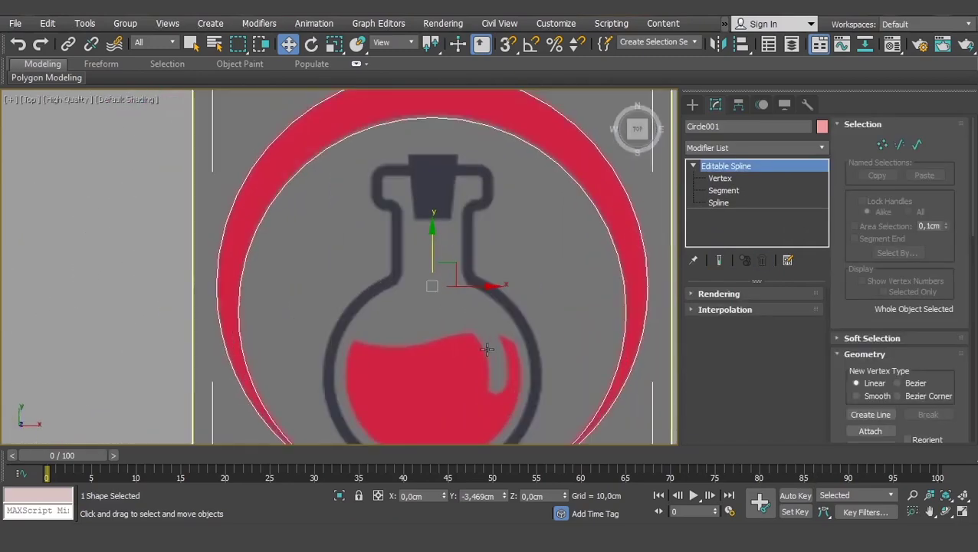
- Draw a circle over the flask bulb and centre it at X 0
{"action": "left_click", "coordinate": [693, 105]}
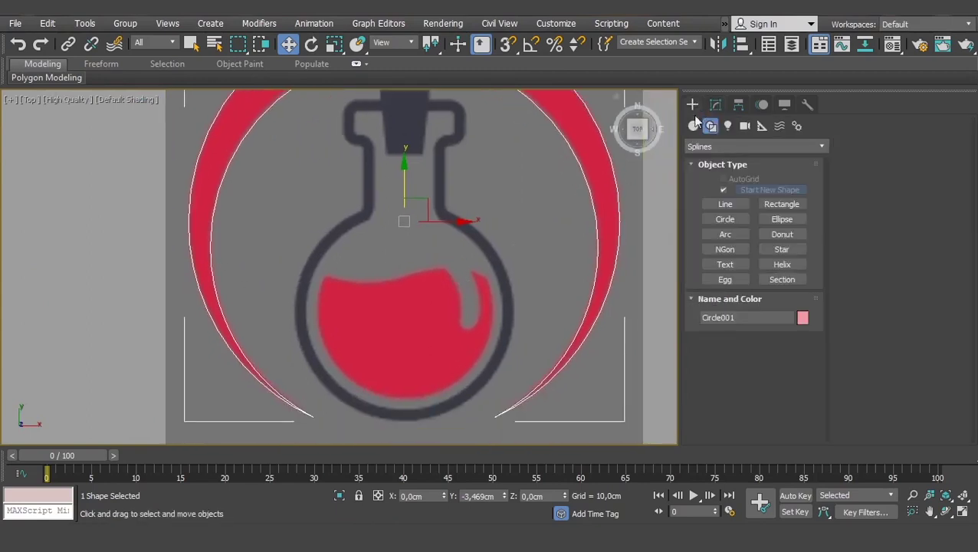
{"action": "left_click", "coordinate": [725, 219]}
{"action": "middle_click_drag", "start_coordinate": [410, 286], "coordinate": [394, 232]}
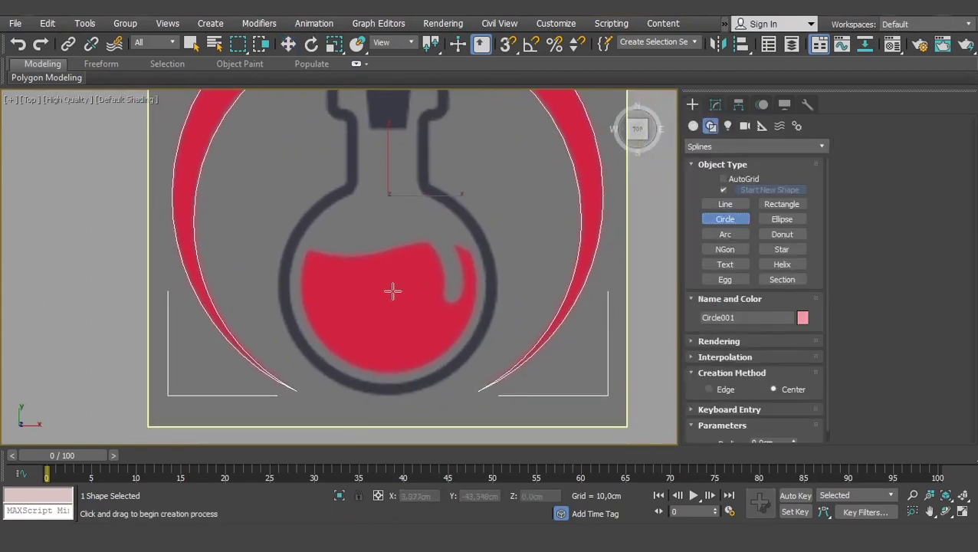
{"action": "left_click_drag", "start_coordinate": [389, 282], "coordinate": [448, 361]}
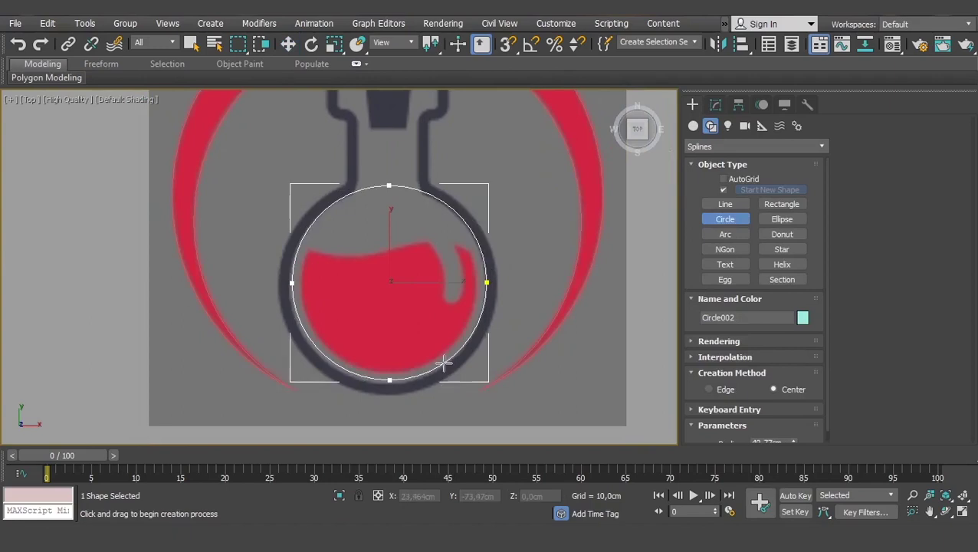
{"action": "key", "text": "w"}
{"action": "left_click_drag", "start_coordinate": [389, 232], "coordinate": [392, 229]}
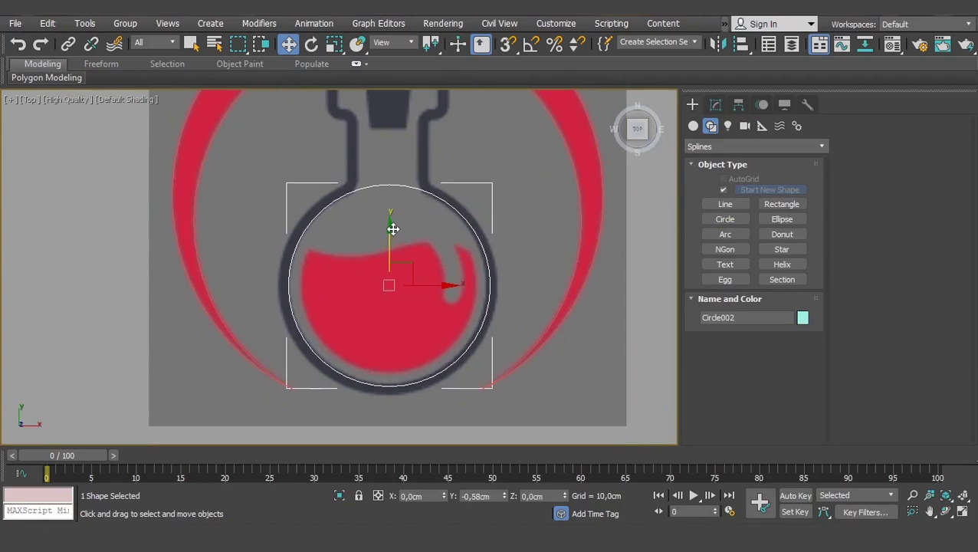
{"action": "left_click_drag", "start_coordinate": [392, 230], "coordinate": [392, 246]}
{"action": "right_click", "coordinate": [443, 496]}
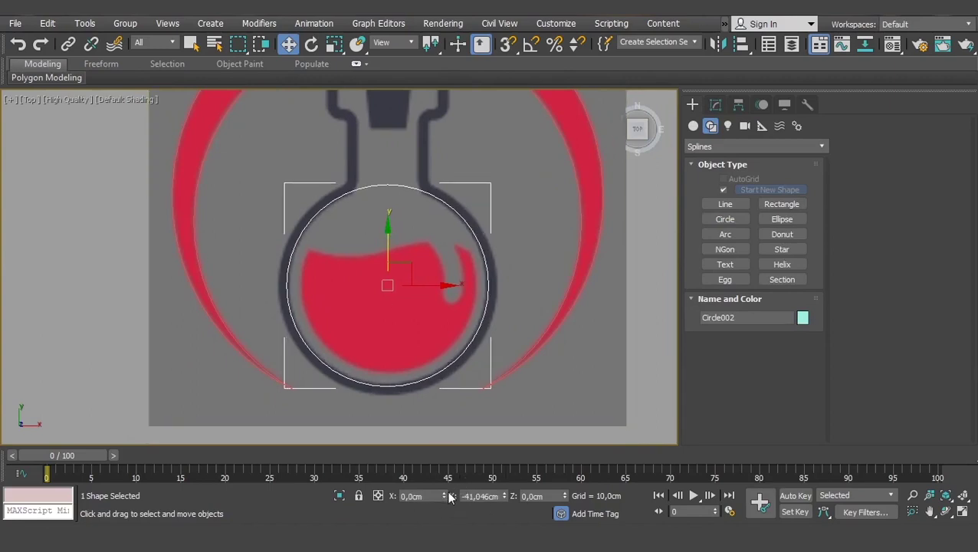
{"action": "left_click_drag", "start_coordinate": [386, 239], "coordinate": [385, 238]}
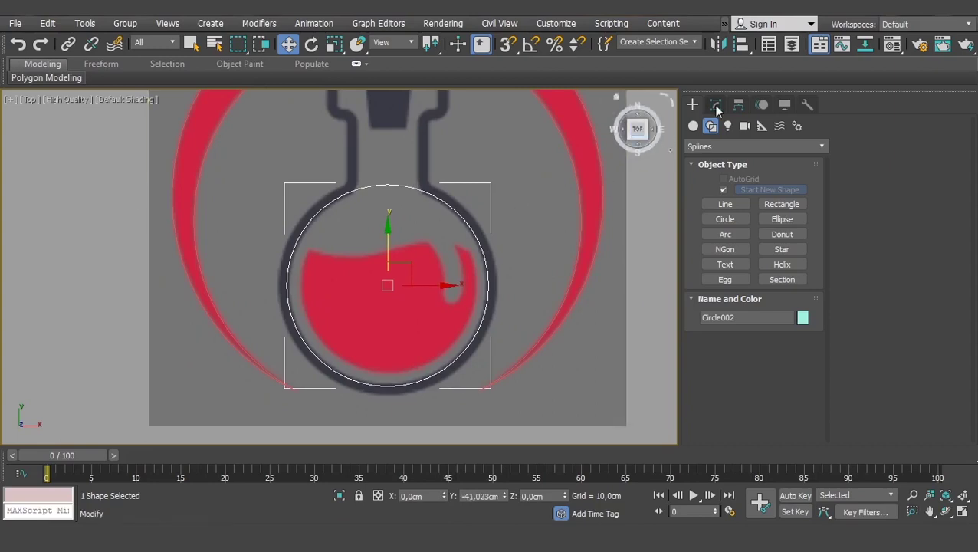
- Set the circle's Steps to 6 and Radius to 41,876 cm
{"action": "left_click", "coordinate": [715, 104]}
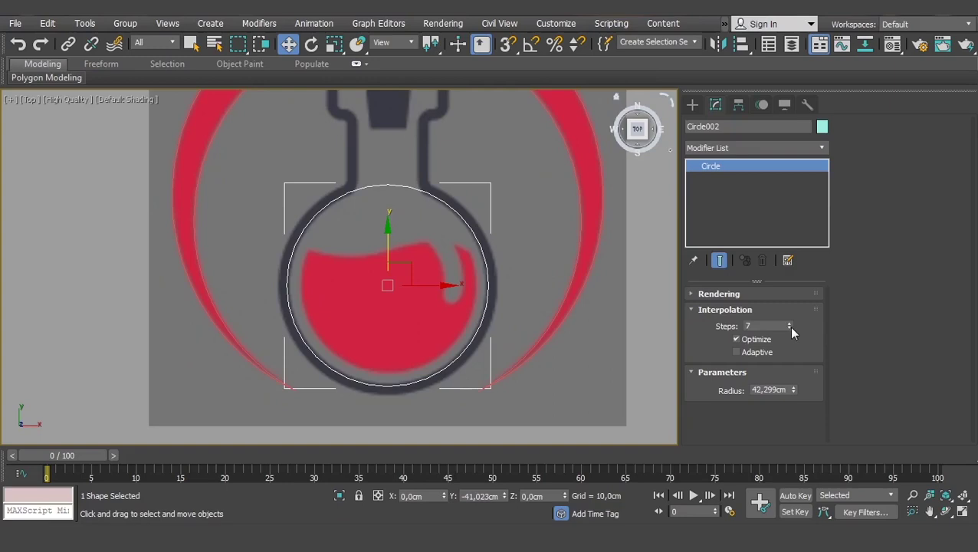
{"action": "left_click", "coordinate": [790, 328]}
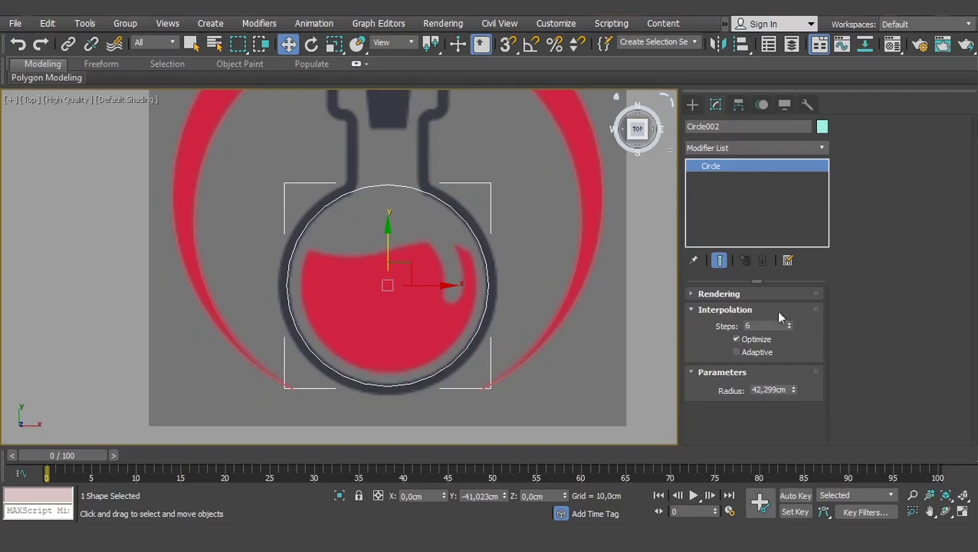
{"action": "left_click", "coordinate": [794, 393]}
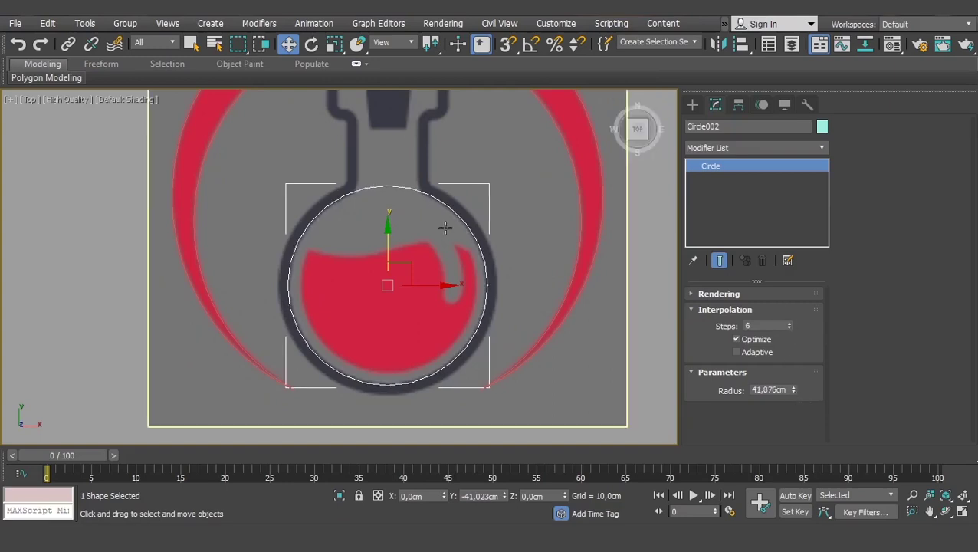
{"action": "left_click", "coordinate": [692, 104]}
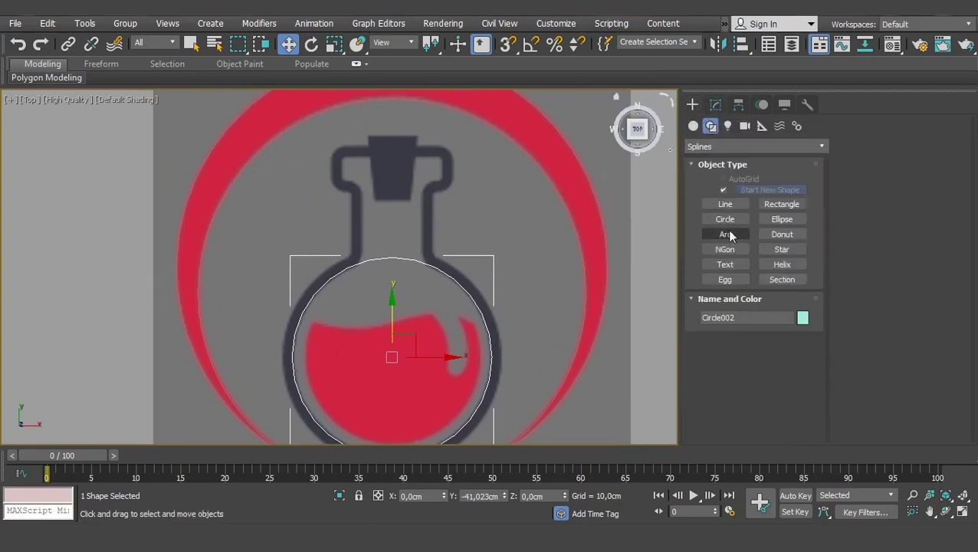
- Draw a rectangle over the flask neck and centre it at X 0
{"action": "left_click", "coordinate": [778, 203]}
{"action": "scroll", "coordinate": [415, 247], "scroll_direction": "up", "scroll_amount": 3}
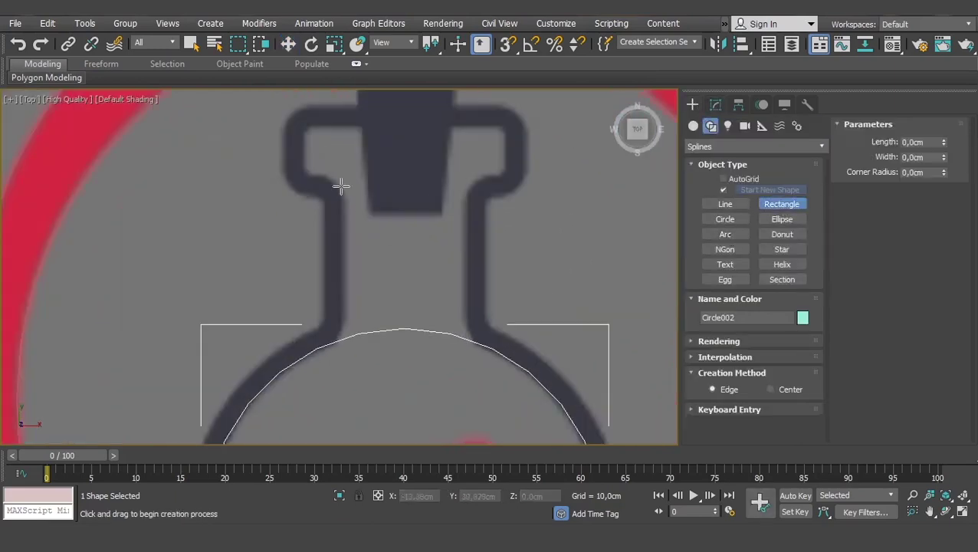
{"action": "mouse_move", "coordinate": [338, 176]}
{"action": "left_mouse_down"}
{"action": "mouse_move", "coordinate": [385, 362]}
{"action": "mouse_move", "coordinate": [471, 397]}
{"action": "left_mouse_up"}
{"action": "key", "text": "w"}
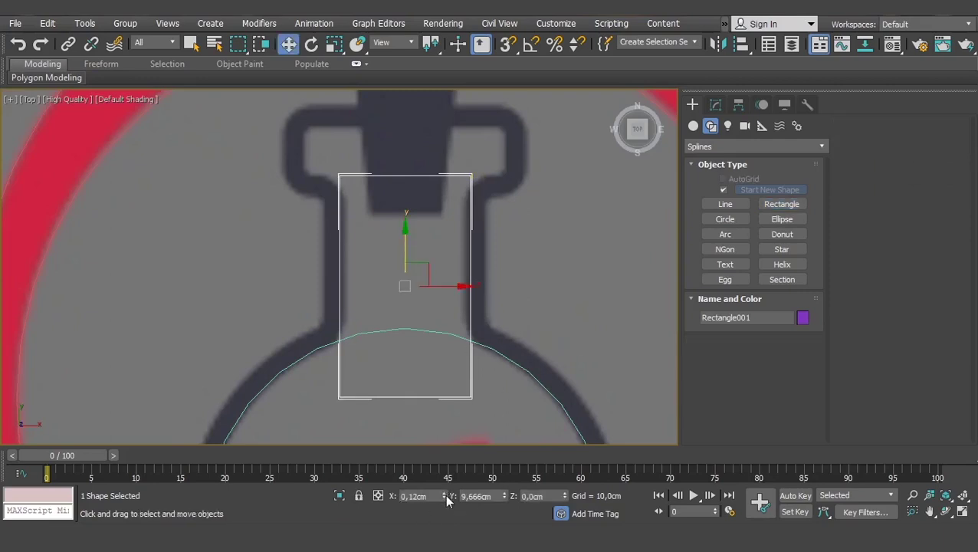
{"action": "right_click", "coordinate": [444, 495]}
- Resize the rectangle to 45,924 × 26,067 cm, move it up, and Shift-drag a copy upward
{"action": "left_click", "coordinate": [715, 104]}
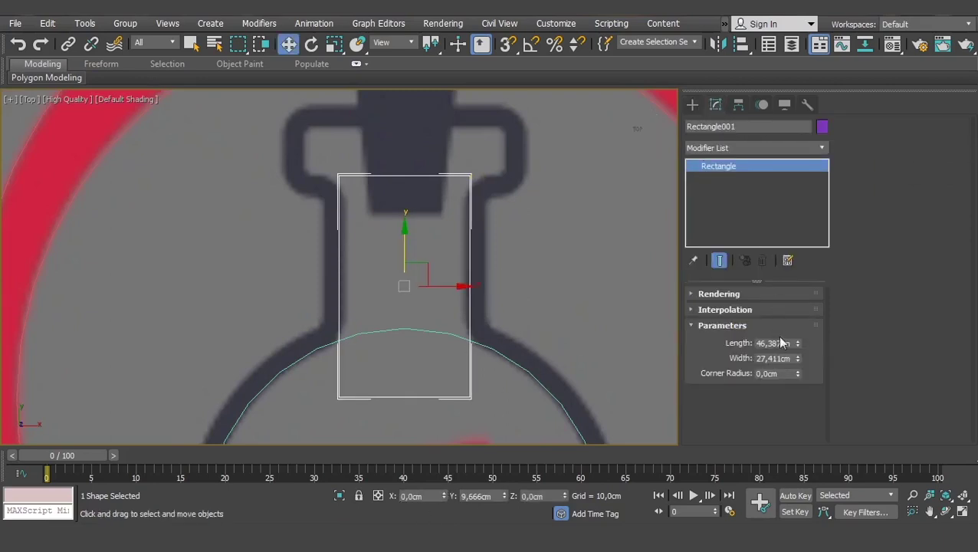
{"action": "left_click", "coordinate": [798, 344]}
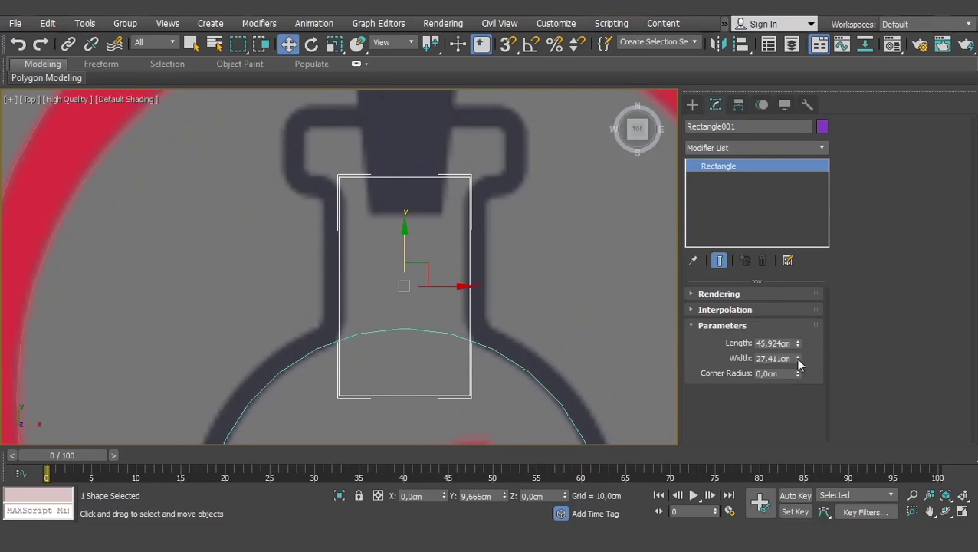
{"action": "left_click_drag", "start_coordinate": [797, 359], "coordinate": [801, 361]}
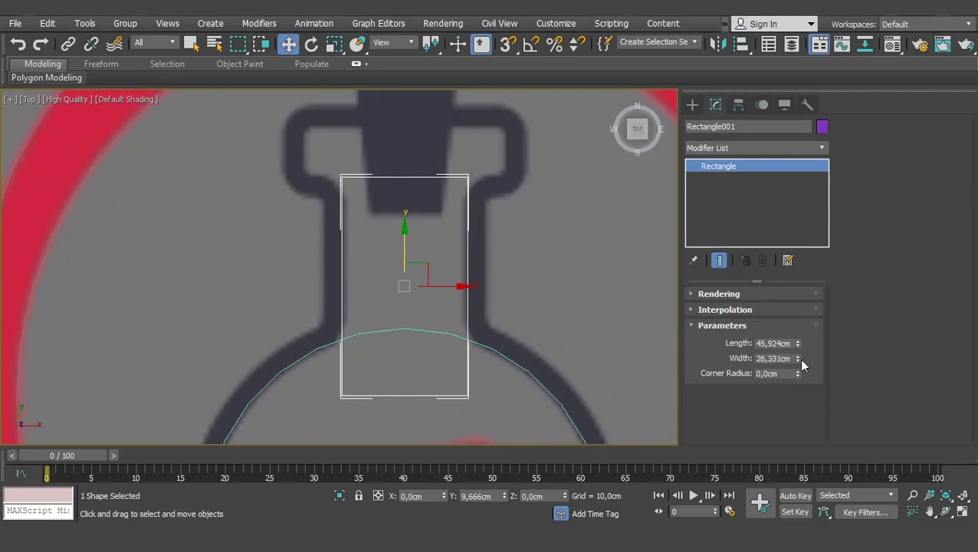
{"action": "left_click", "coordinate": [799, 360]}
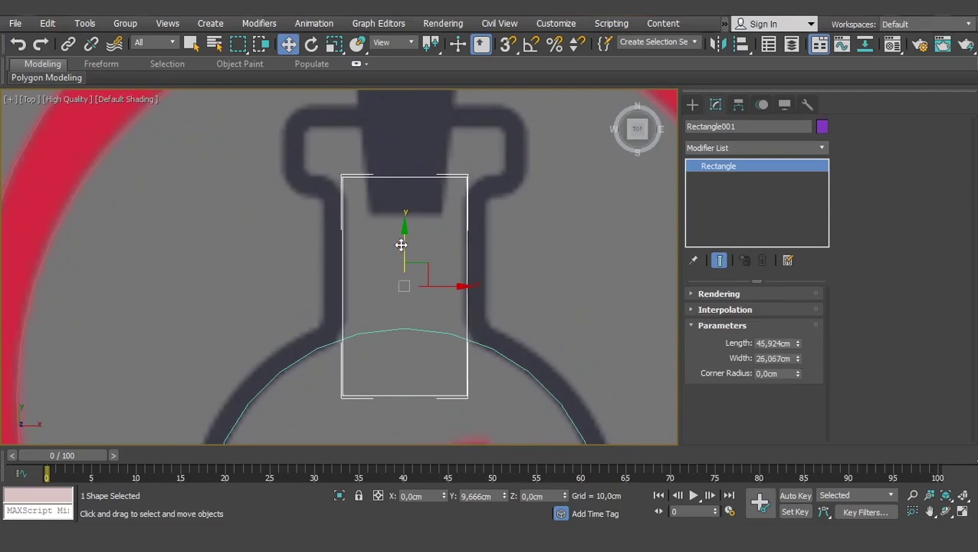
{"action": "left_click_drag", "start_coordinate": [401, 244], "coordinate": [403, 228]}
{"action": "middle_click_drag", "start_coordinate": [383, 255], "coordinate": [387, 289]}
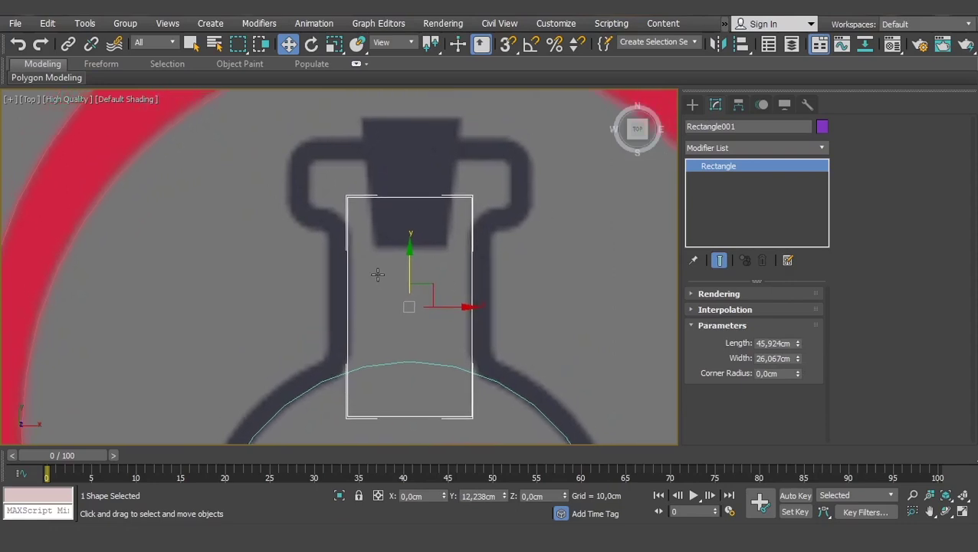
{"action": "left_click_drag", "start_coordinate": [407, 255], "coordinate": [409, 184], "text": "shift"}
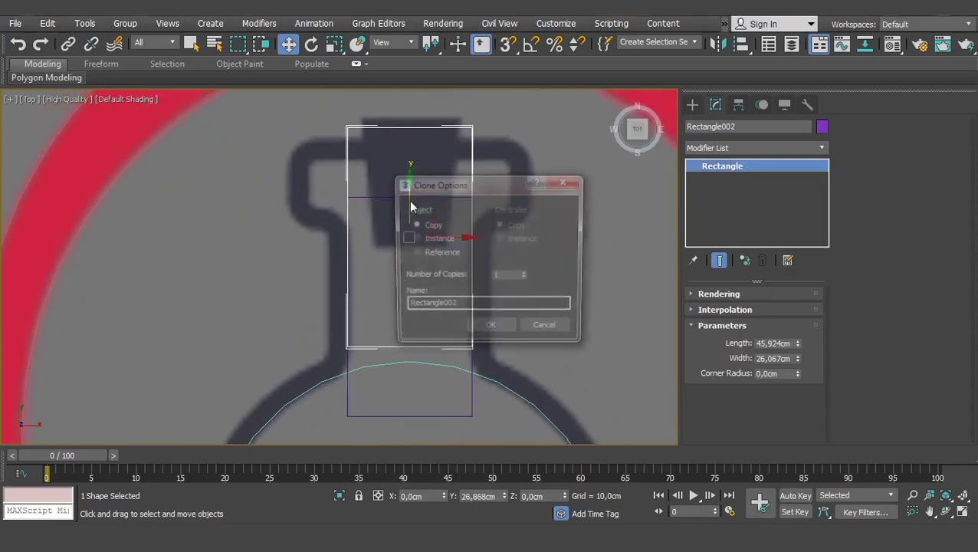
- Create the rectangle copy and resize it to 11,293 × 42,323 cm across the flask's rim
{"action": "left_click", "coordinate": [488, 324]}
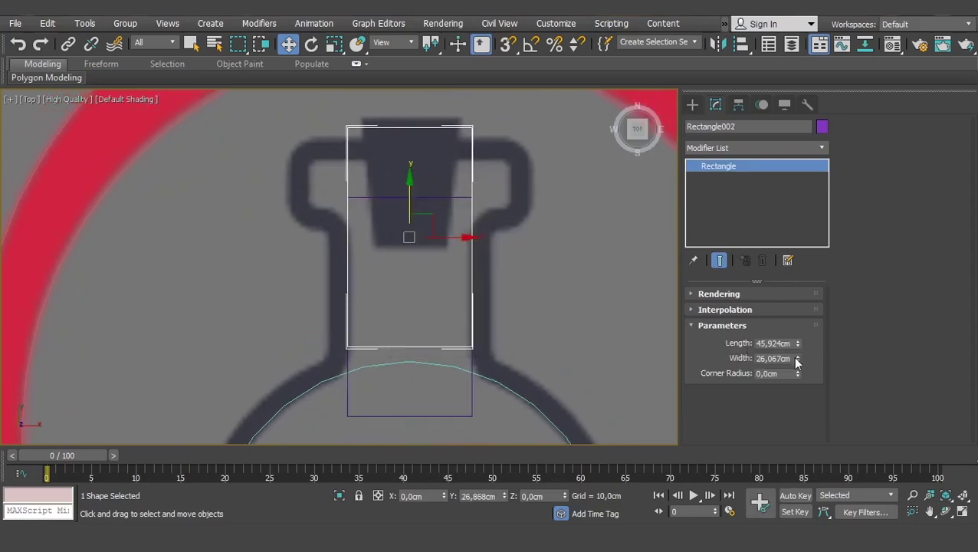
{"action": "left_click_drag", "start_coordinate": [797, 360], "coordinate": [788, 312]}
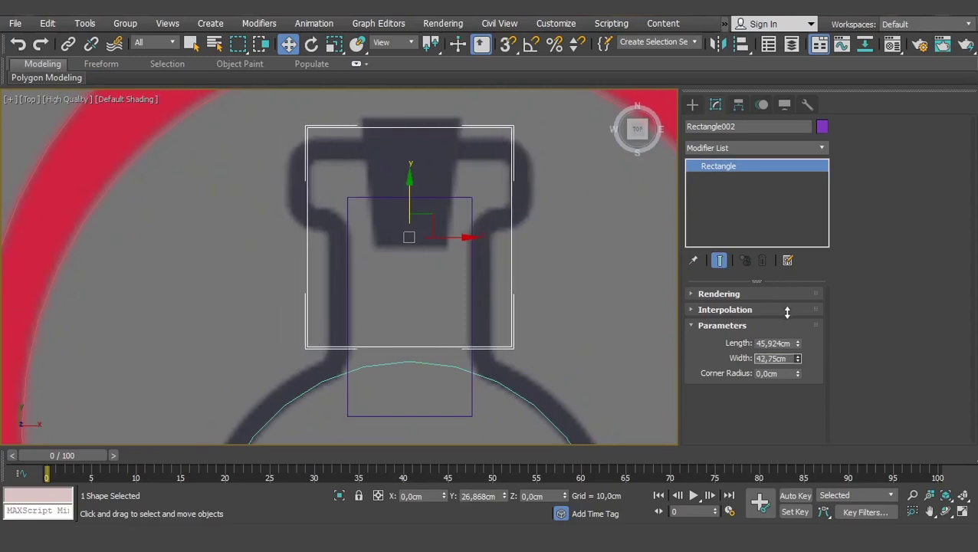
{"action": "left_click_drag", "start_coordinate": [798, 344], "coordinate": [798, 414]}
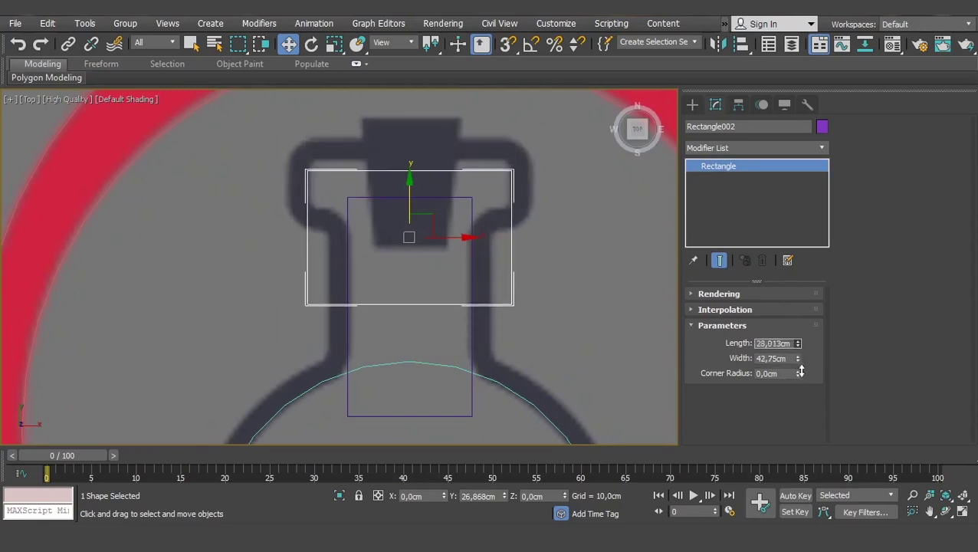
{"action": "left_click_drag", "start_coordinate": [407, 188], "coordinate": [415, 136]}
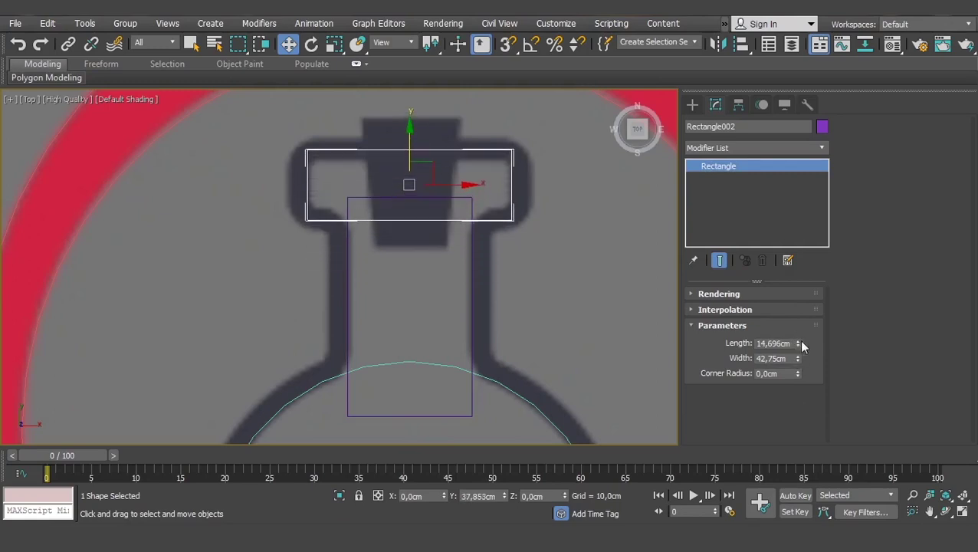
{"action": "mouse_move", "coordinate": [799, 344]}
{"action": "left_mouse_down"}
{"action": "mouse_move", "coordinate": [807, 358]}
{"action": "mouse_move", "coordinate": [626, 309]}
{"action": "left_mouse_up"}
{"action": "left_click_drag", "start_coordinate": [410, 143], "coordinate": [411, 140]}
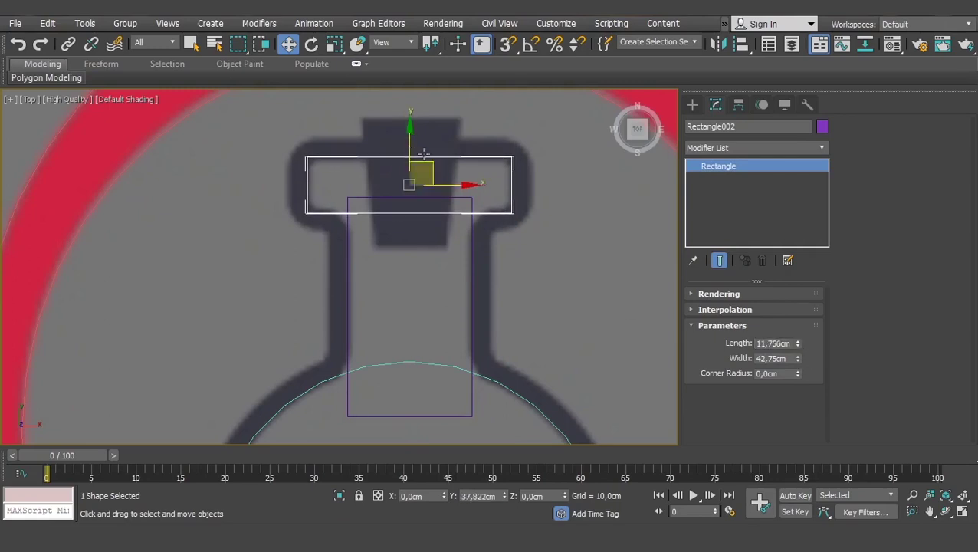
{"action": "left_click_drag", "start_coordinate": [796, 347], "coordinate": [798, 349]}
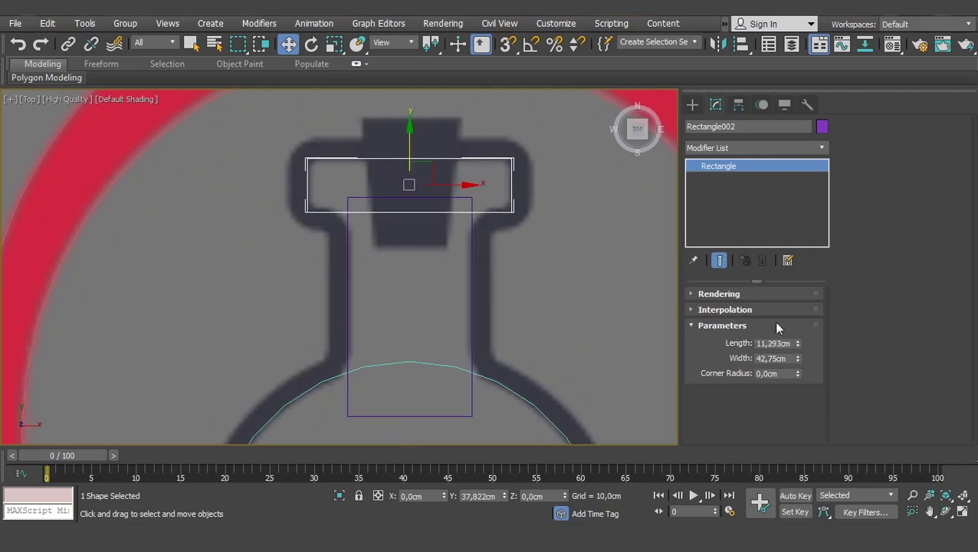
{"action": "left_click_drag", "start_coordinate": [795, 358], "coordinate": [796, 361]}
{"action": "scroll", "coordinate": [458, 293], "scroll_direction": "down", "scroll_amount": 3}
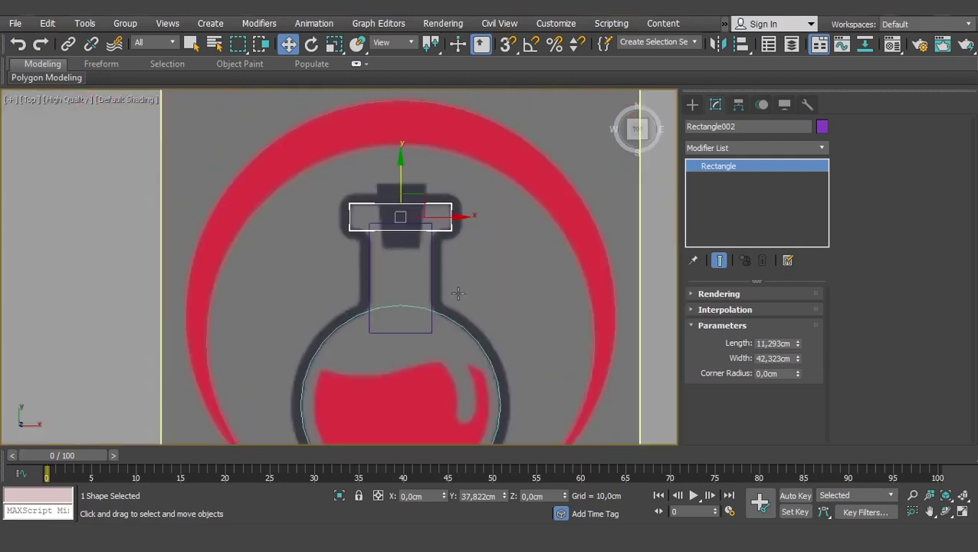
- Convert the flask circle to an Editable Spline and attach the rectangles to it
{"action": "left_click", "coordinate": [397, 309]}
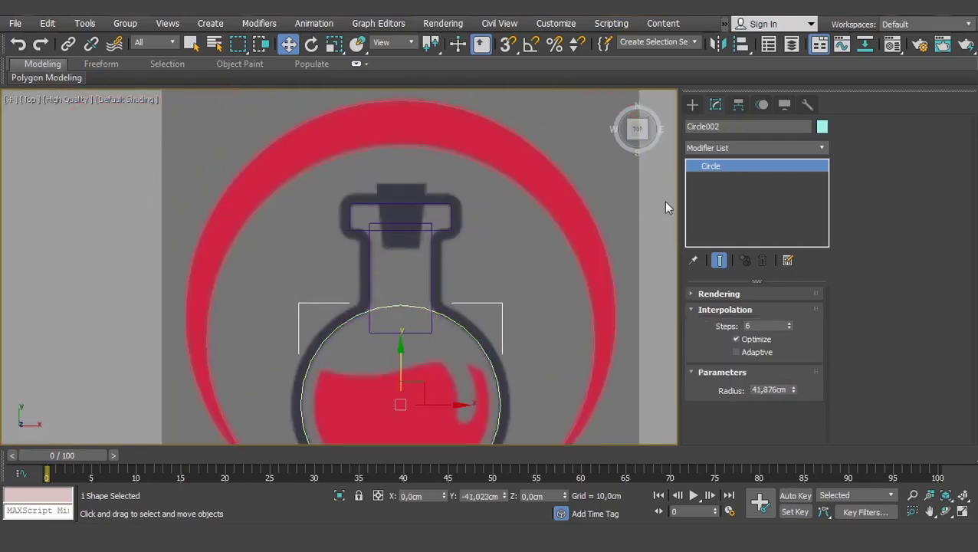
{"action": "right_click", "coordinate": [714, 178]}
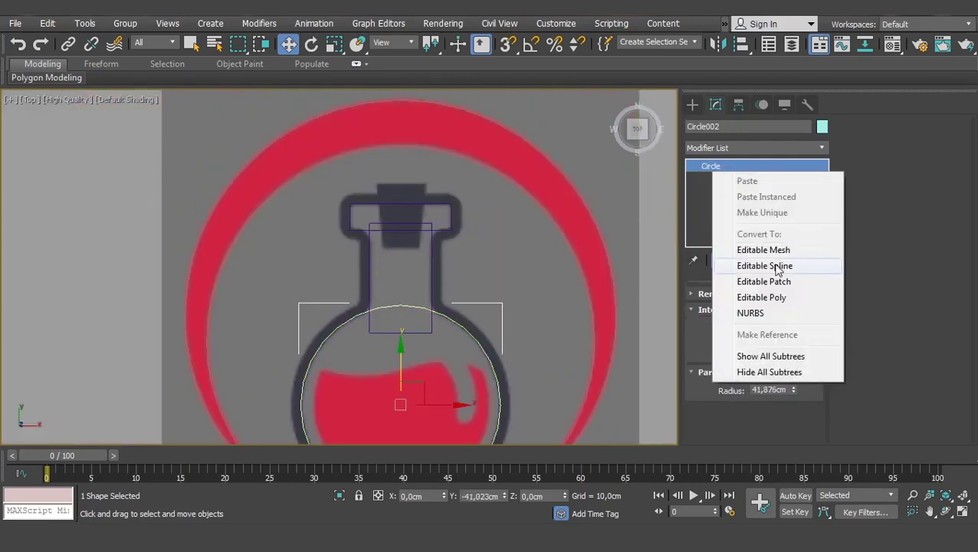
{"action": "left_click", "coordinate": [768, 264]}
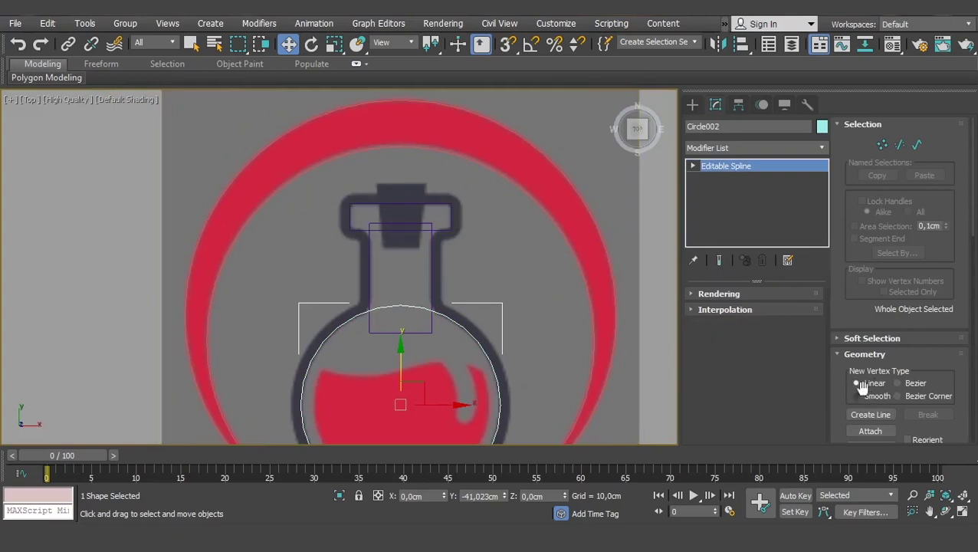
{"action": "left_click_drag", "start_coordinate": [851, 435], "coordinate": [870, 365]}
{"action": "left_click", "coordinate": [873, 363]}
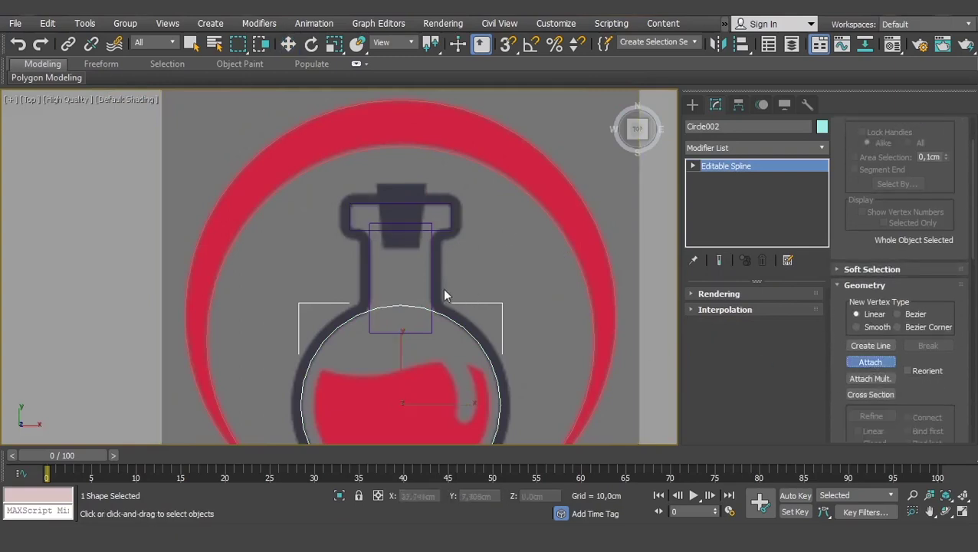
{"action": "left_click", "coordinate": [450, 227]}
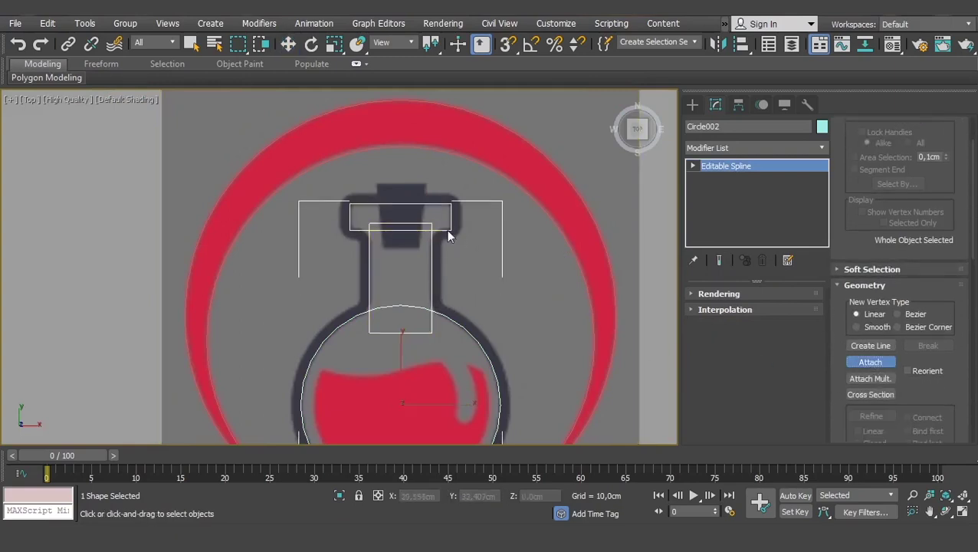
{"action": "right_click", "coordinate": [738, 335]}
- Switch to the Spline sub-object level and finish attaching shapes
{"action": "left_click", "coordinate": [692, 166]}
{"action": "left_click", "coordinate": [721, 203]}
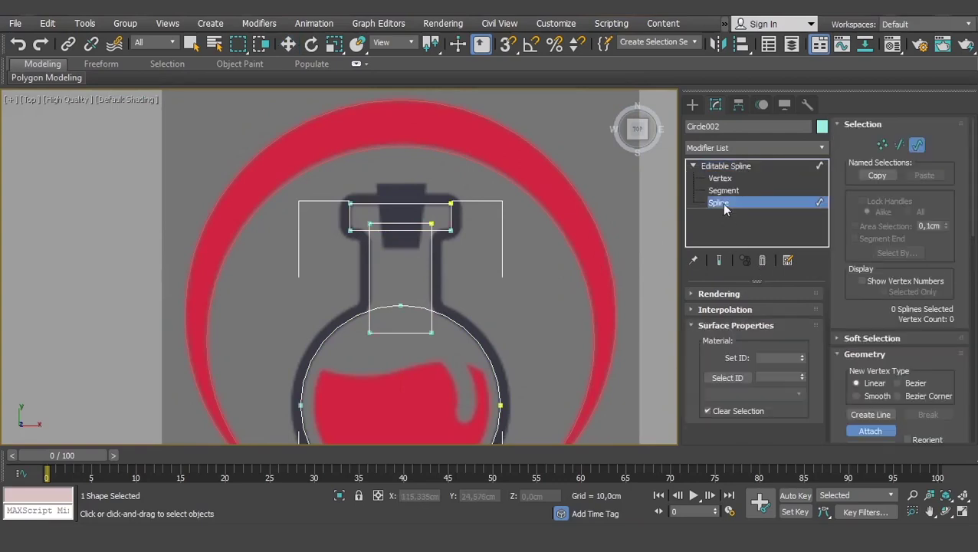
{"action": "left_click", "coordinate": [870, 431]}
{"action": "scroll", "coordinate": [833, 376], "scroll_direction": "down", "scroll_amount": 3}
{"action": "scroll", "coordinate": [851, 322], "scroll_direction": "down", "scroll_amount": 3}
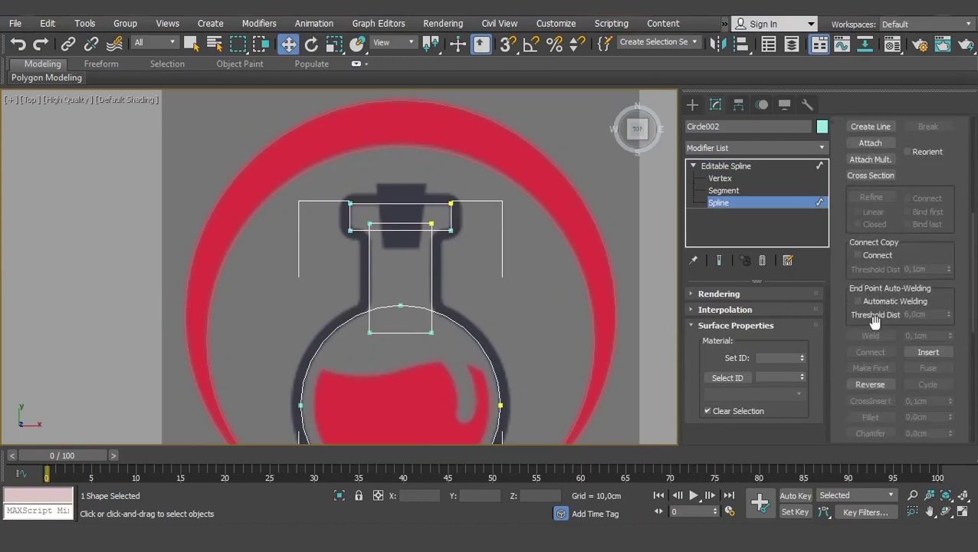
{"action": "scroll", "coordinate": [873, 321], "scroll_direction": "down", "scroll_amount": 3}
{"action": "scroll", "coordinate": [877, 321], "scroll_direction": "down", "scroll_amount": 2}
- Trim the overlapping arc and rectangle edges at the neck and rim into one outline
{"action": "left_click", "coordinate": [870, 341]}
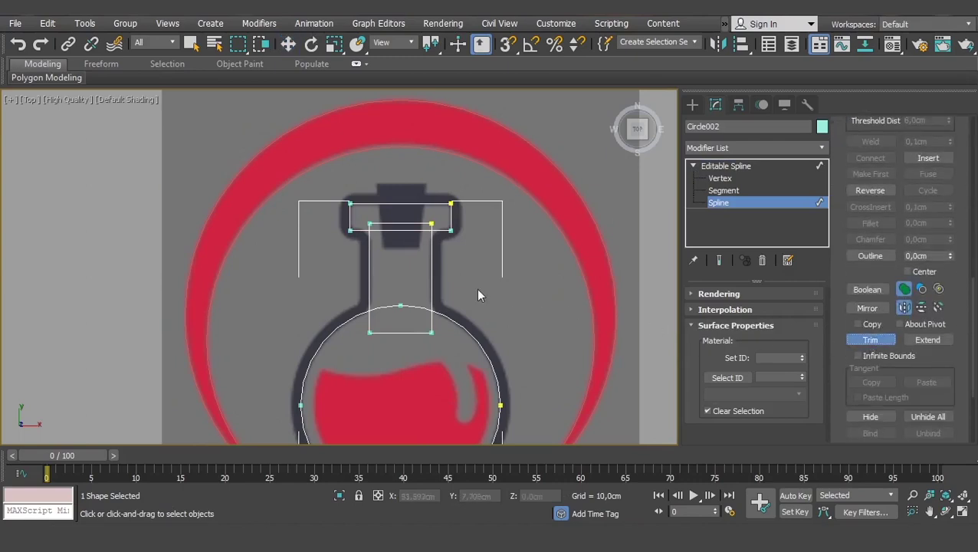
{"action": "scroll", "coordinate": [459, 295], "scroll_direction": "up", "scroll_amount": 3}
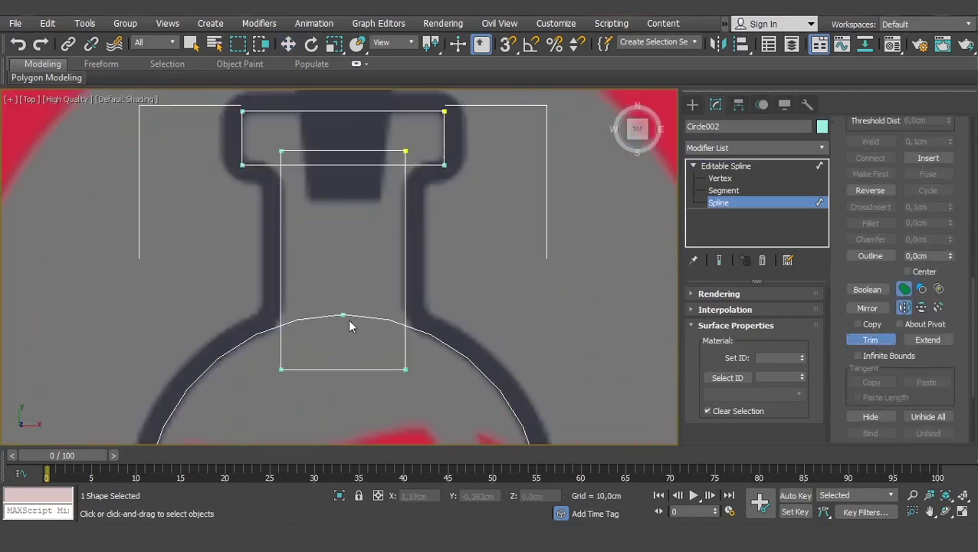
{"action": "left_click", "coordinate": [349, 318]}
{"action": "left_click", "coordinate": [348, 369]}
{"action": "middle_click_drag", "start_coordinate": [350, 358], "coordinate": [361, 444]}
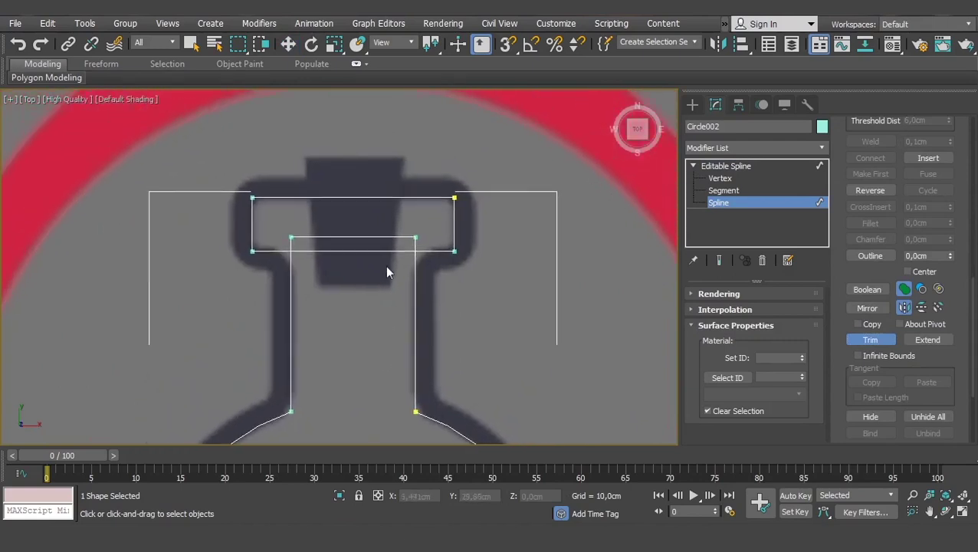
{"action": "left_click", "coordinate": [328, 239]}
{"action": "left_click", "coordinate": [328, 254]}
{"action": "scroll", "coordinate": [366, 300], "scroll_direction": "down", "scroll_amount": 3}
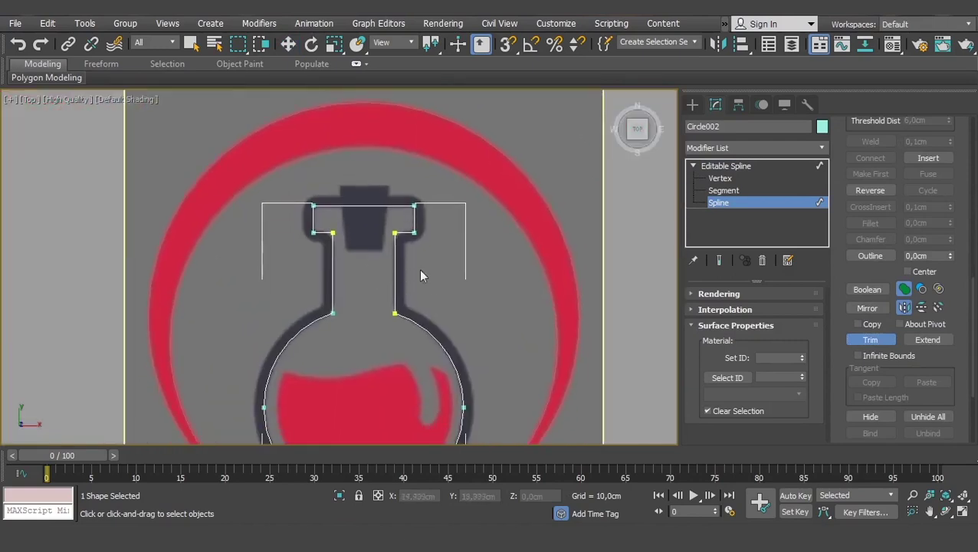
{"action": "right_click", "coordinate": [357, 287]}
{"action": "scroll", "coordinate": [357, 286], "scroll_direction": "up", "scroll_amount": 2}
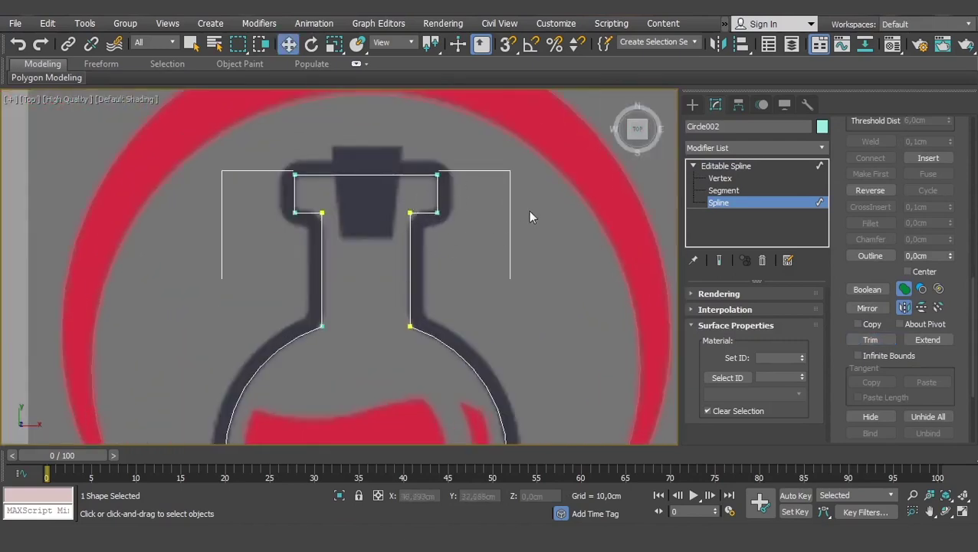
- Select all the outline's vertices and weld the coincident ones
{"action": "left_click", "coordinate": [719, 179]}
{"action": "key", "text": "ctrl+a"}
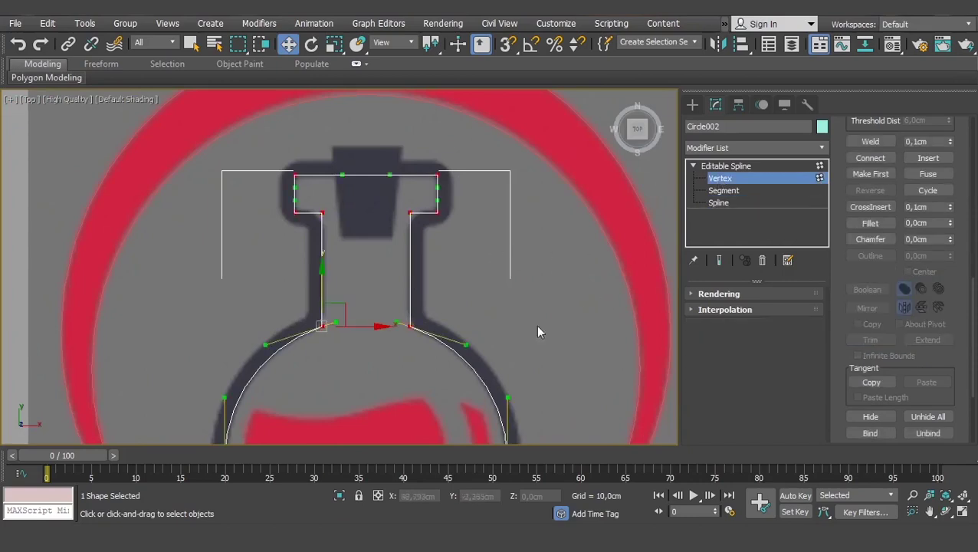
{"action": "scroll", "coordinate": [839, 304], "scroll_direction": "up", "scroll_amount": 3}
{"action": "left_click", "coordinate": [870, 217]}
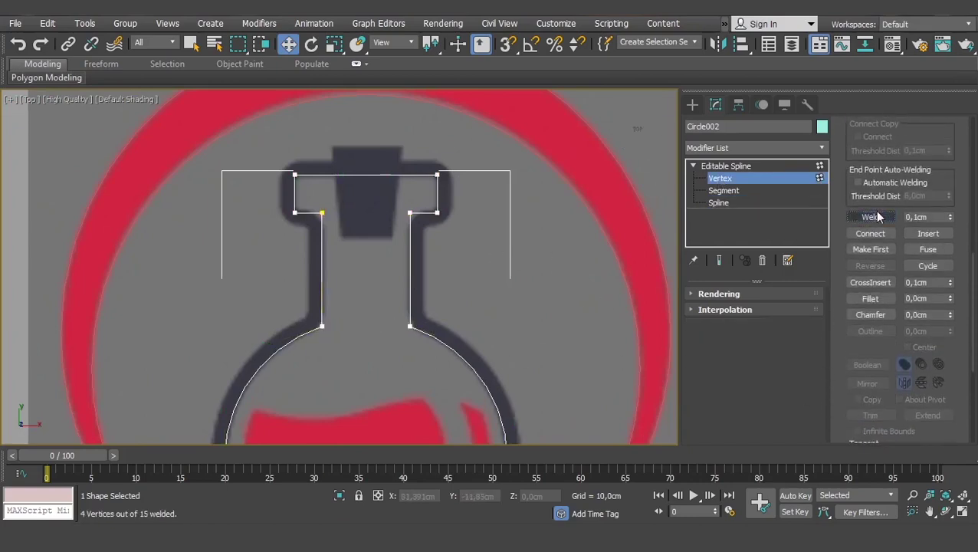
- Fillet the two neck-base vertices to round the neck-to-bulb corners
{"action": "middle_click_drag", "start_coordinate": [397, 291], "coordinate": [404, 282]}
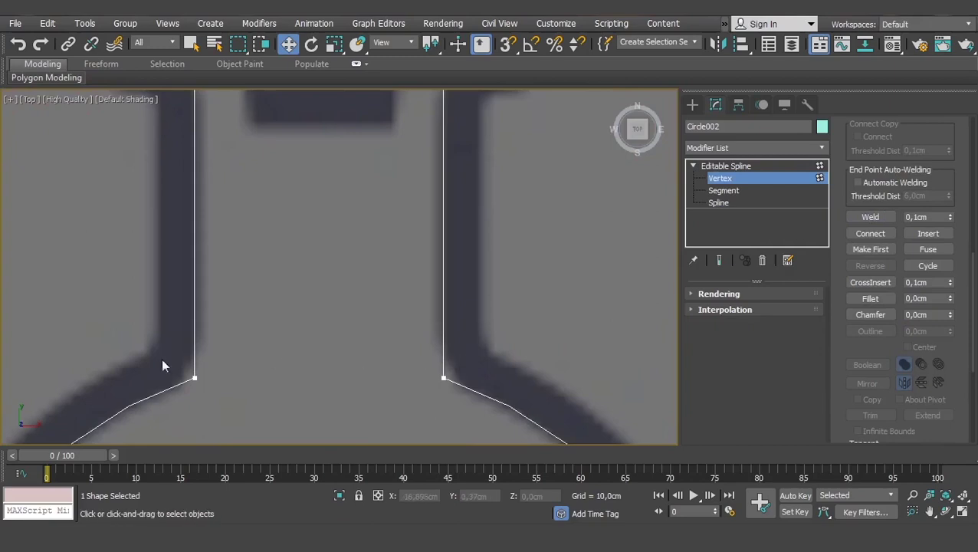
{"action": "left_click_drag", "start_coordinate": [470, 355], "coordinate": [195, 376]}
{"action": "scroll", "coordinate": [396, 356], "scroll_direction": "down", "scroll_amount": 2}
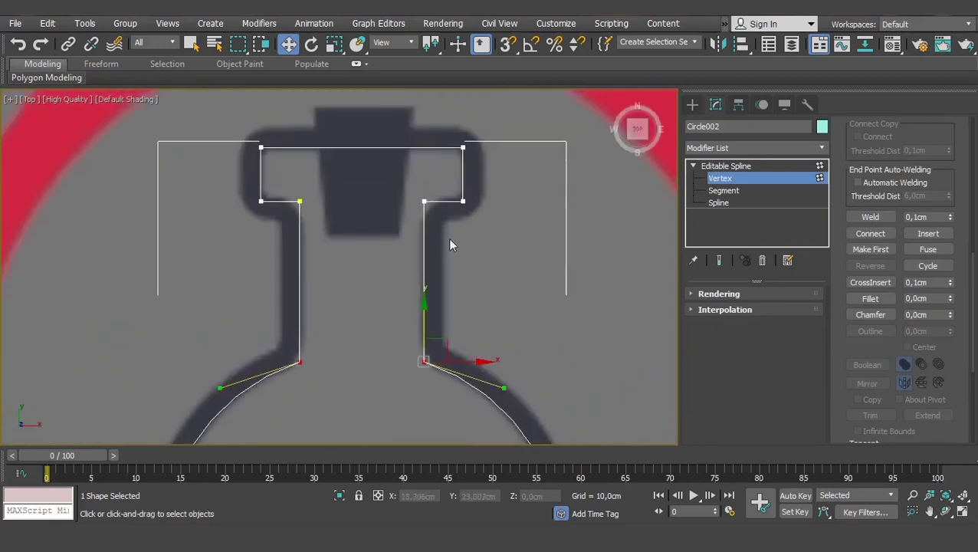
{"action": "scroll", "coordinate": [452, 237], "scroll_direction": "down", "scroll_amount": 2}
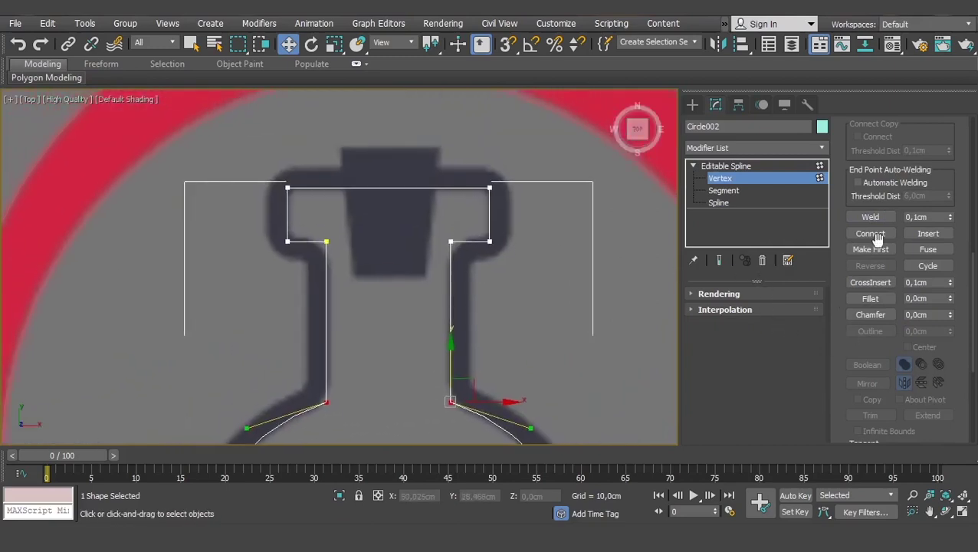
{"action": "left_click", "coordinate": [870, 298]}
{"action": "scroll", "coordinate": [546, 312], "scroll_direction": "up", "scroll_amount": 2}
{"action": "scroll", "coordinate": [465, 288], "scroll_direction": "up", "scroll_amount": 2}
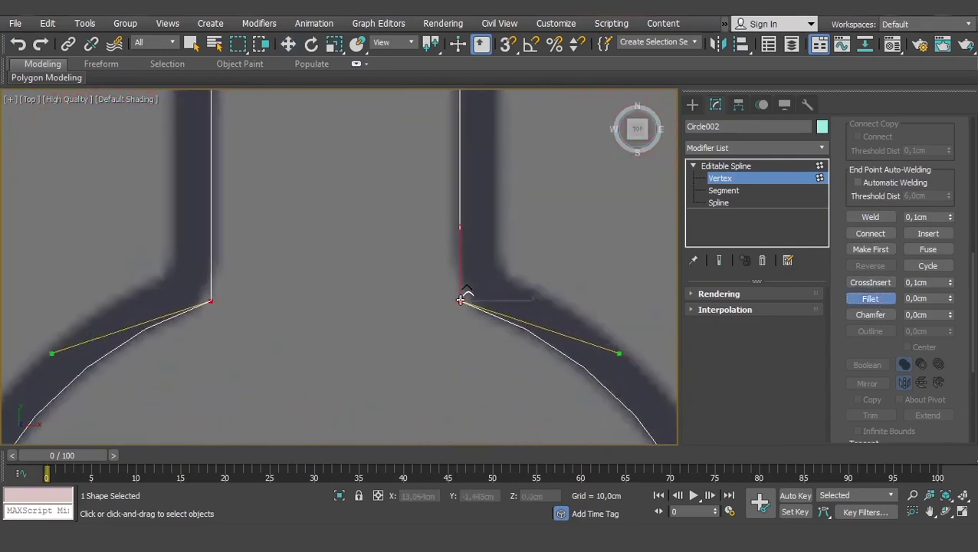
{"action": "mouse_move", "coordinate": [465, 288]}
{"action": "left_mouse_down"}
{"action": "mouse_move", "coordinate": [460, 295]}
{"action": "mouse_move", "coordinate": [471, 252]}
{"action": "mouse_move", "coordinate": [481, 269]}
{"action": "left_mouse_up"}
- Fillet the rim's corner vertices to about 2.9 cm, then reselect the lower corner fillet vertices
{"action": "scroll", "coordinate": [432, 228], "scroll_direction": "down", "scroll_amount": 4}
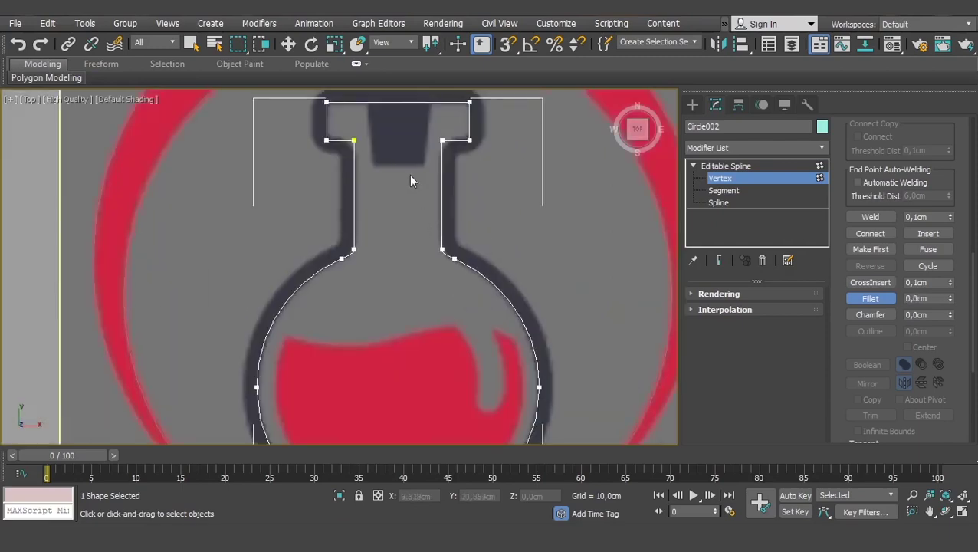
{"action": "scroll", "coordinate": [414, 191], "scroll_direction": "up", "scroll_amount": 3}
{"action": "key", "text": "w"}
{"action": "left_click_drag", "start_coordinate": [504, 278], "coordinate": [251, 344]}
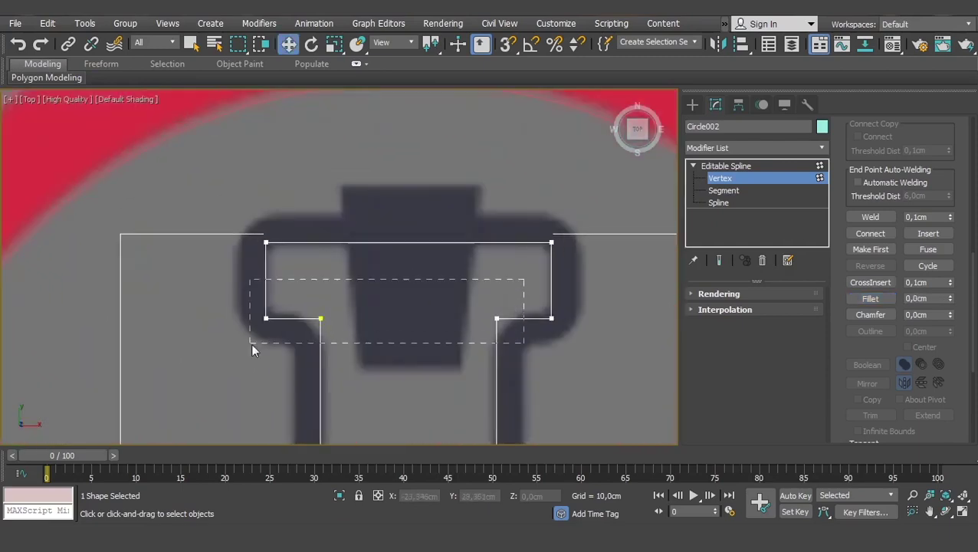
{"action": "left_click", "coordinate": [496, 318]}
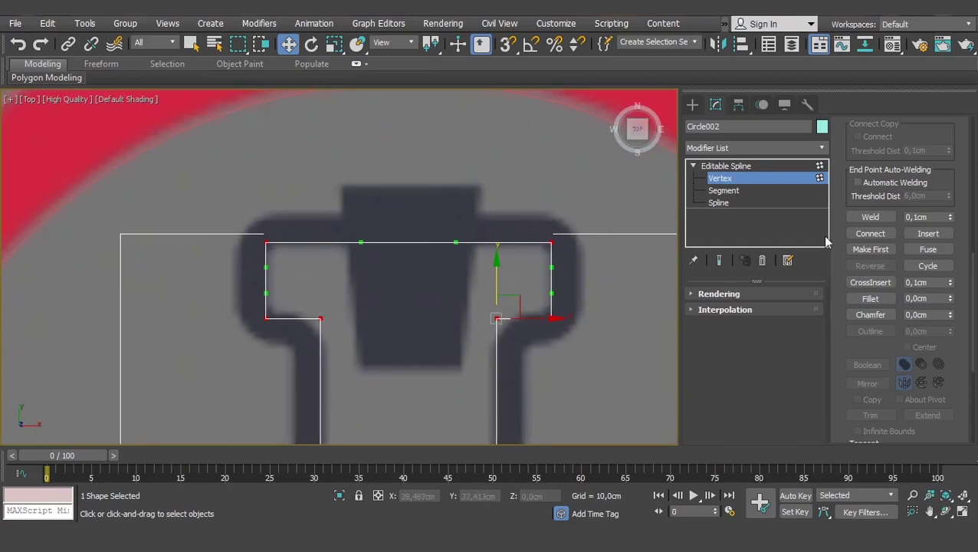
{"action": "left_click", "coordinate": [870, 298]}
{"action": "left_click_drag", "start_coordinate": [498, 315], "coordinate": [504, 299]}
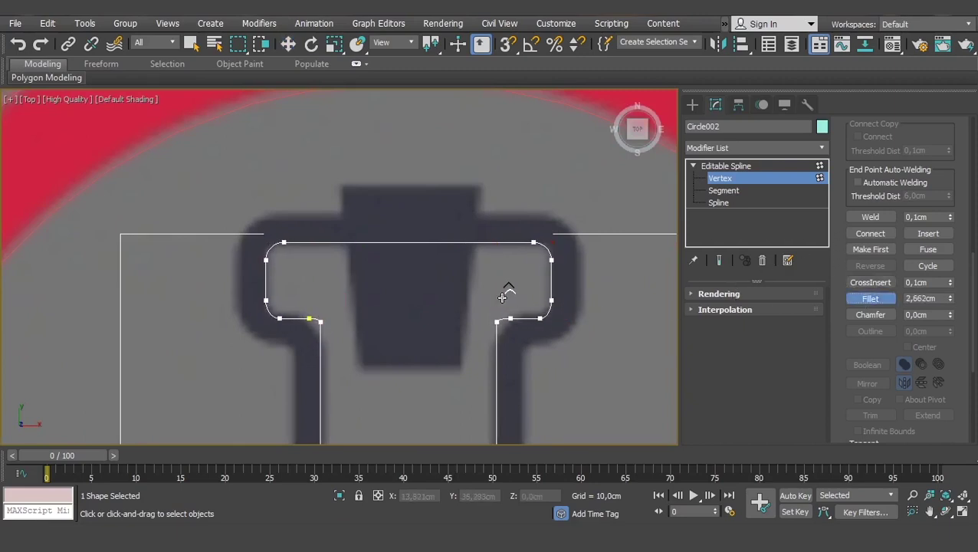
{"action": "right_click", "coordinate": [445, 334]}
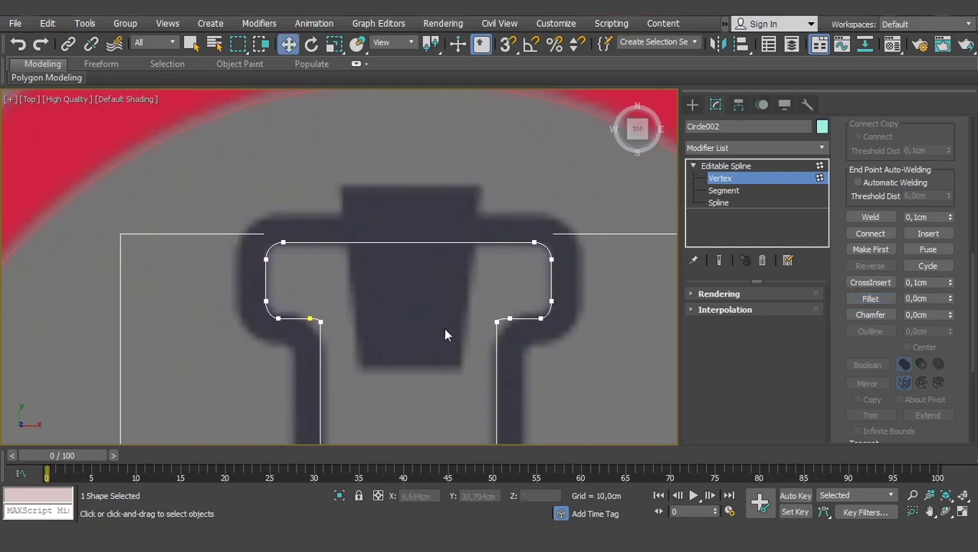
{"action": "left_click_drag", "start_coordinate": [574, 289], "coordinate": [216, 349]}
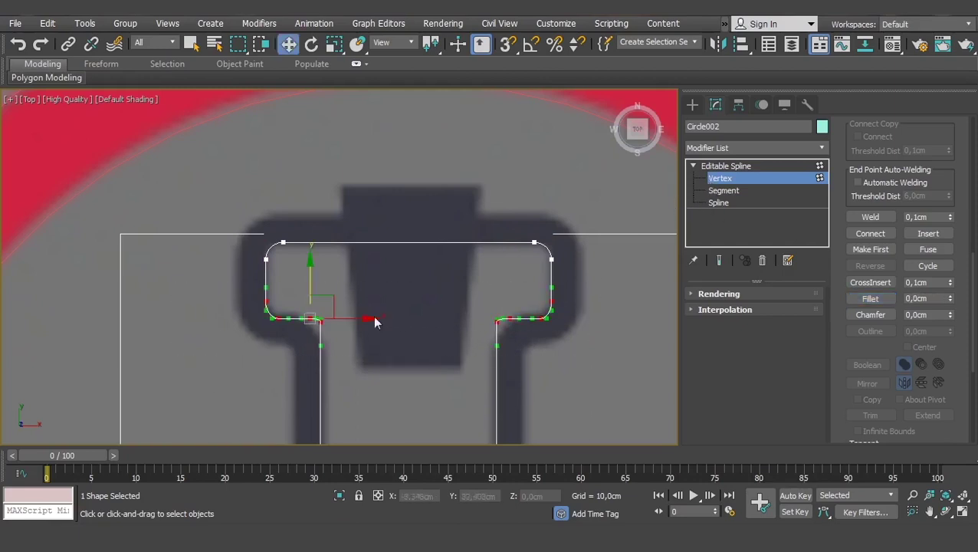
- Nudge the inner rim corner vertices down and shift the left one slightly left
{"action": "key", "text": "q"}
{"action": "key", "text": "w"}
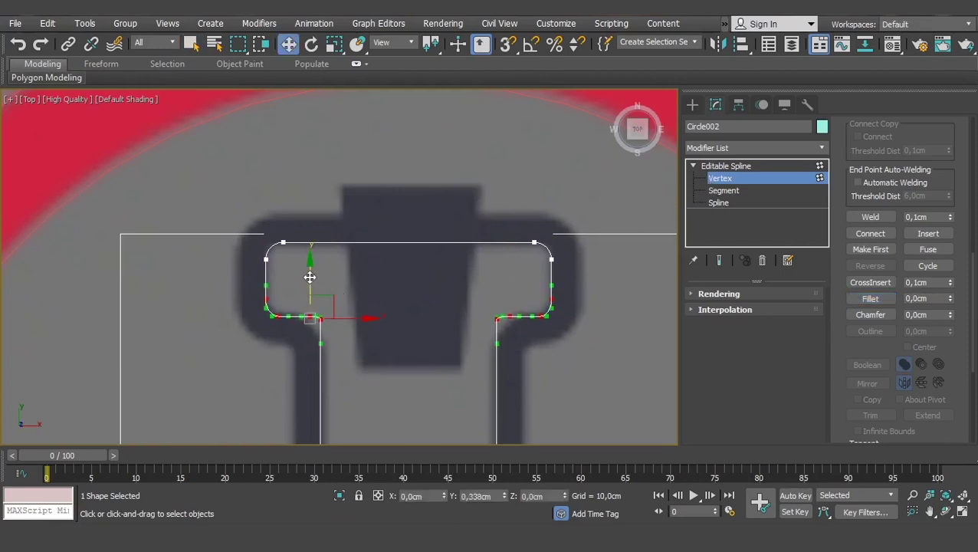
{"action": "scroll", "coordinate": [460, 307], "scroll_direction": "up", "scroll_amount": 3}
{"action": "left_click", "coordinate": [549, 251]}
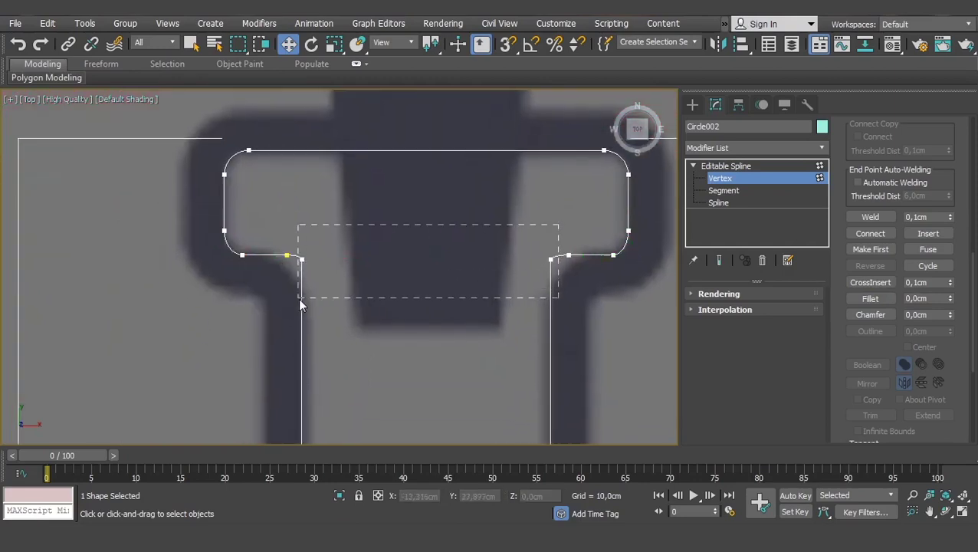
{"action": "left_click_drag", "start_coordinate": [306, 301], "coordinate": [298, 298]}
{"action": "left_click_drag", "start_coordinate": [552, 221], "coordinate": [557, 258]}
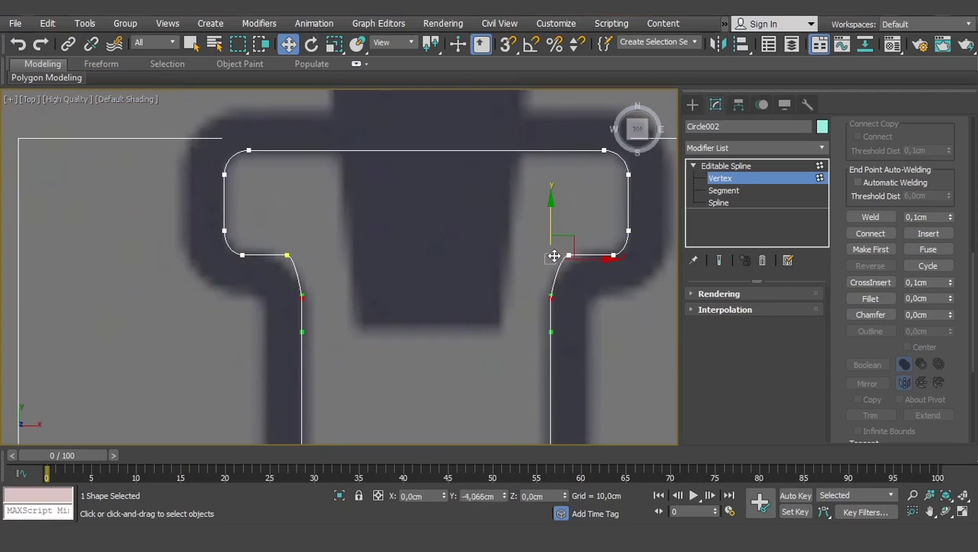
{"action": "left_click_drag", "start_coordinate": [271, 262], "coordinate": [273, 261]}
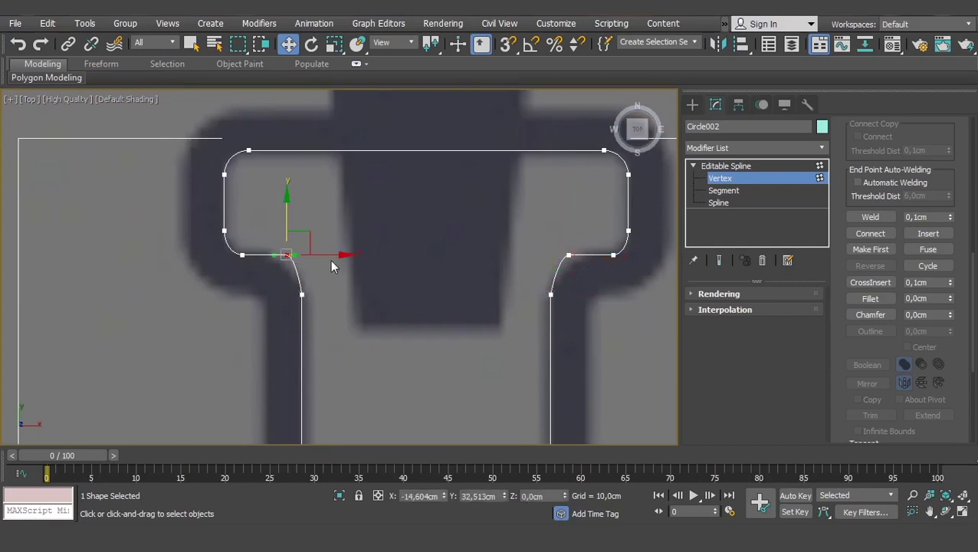
{"action": "left_click_drag", "start_coordinate": [338, 255], "coordinate": [327, 254]}
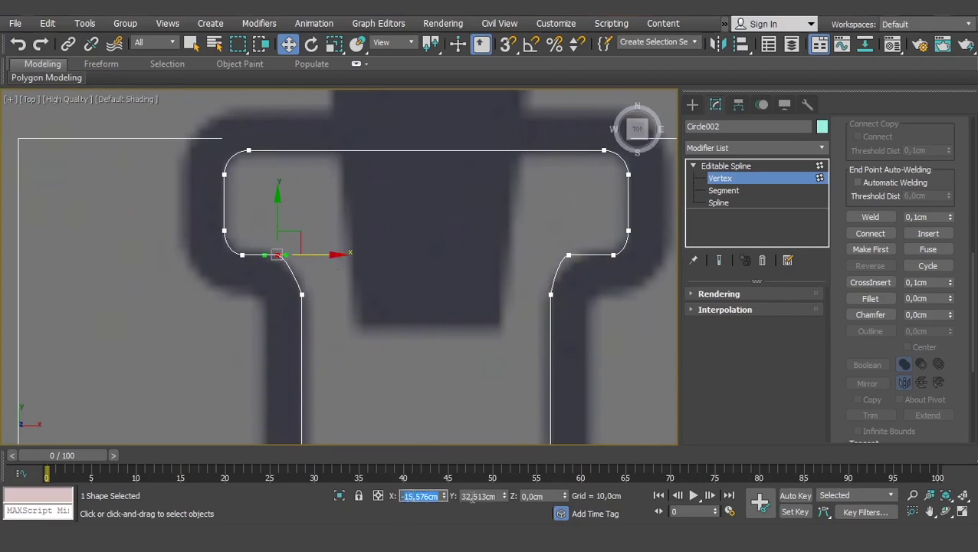
- Set the right neck vertex to X 15,576 and raise the two lower neck vertices
{"action": "left_click", "coordinate": [568, 254]}
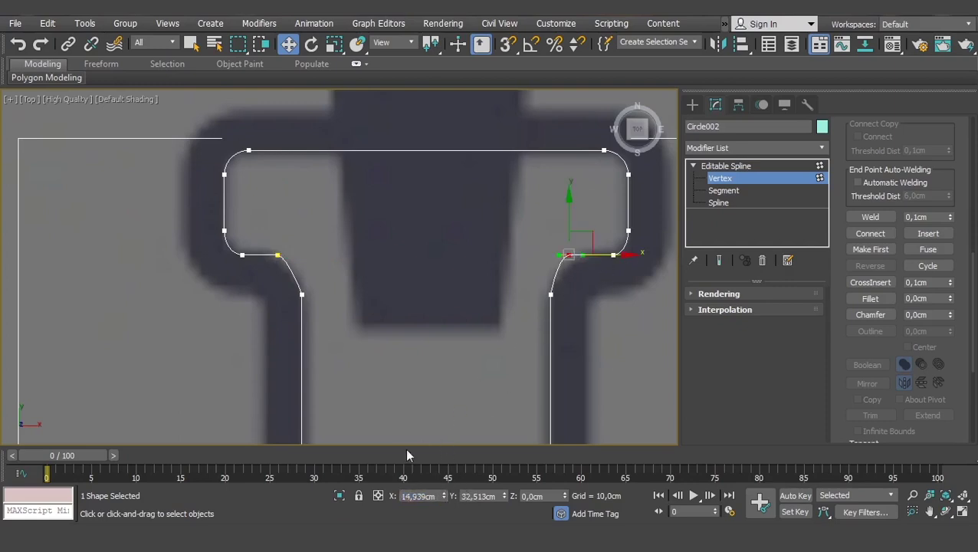
{"action": "type", "text": "15,576"}
{"action": "key", "text": "Return"}
{"action": "left_click_drag", "start_coordinate": [577, 297], "coordinate": [335, 322]}
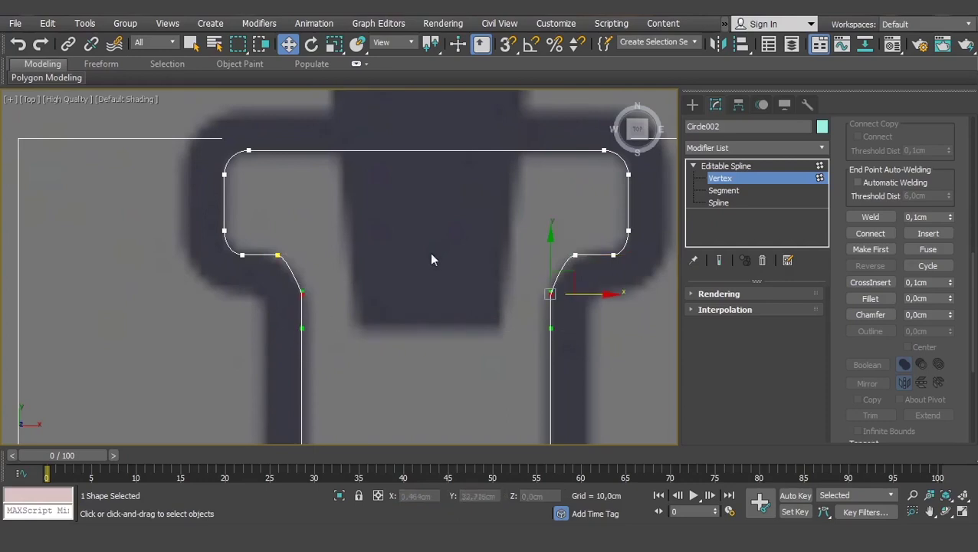
{"action": "left_click_drag", "start_coordinate": [551, 258], "coordinate": [549, 232]}
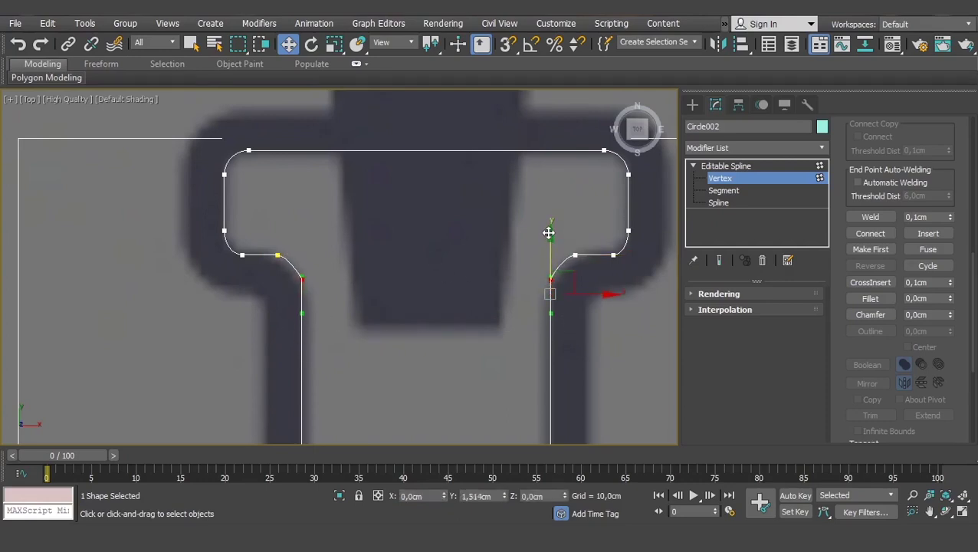
- Reshape the curves where the neck flares into the round bulb
{"action": "middle_click_drag", "start_coordinate": [518, 275], "coordinate": [519, 216]}
{"action": "scroll", "coordinate": [556, 291], "scroll_direction": "up", "scroll_amount": 1}
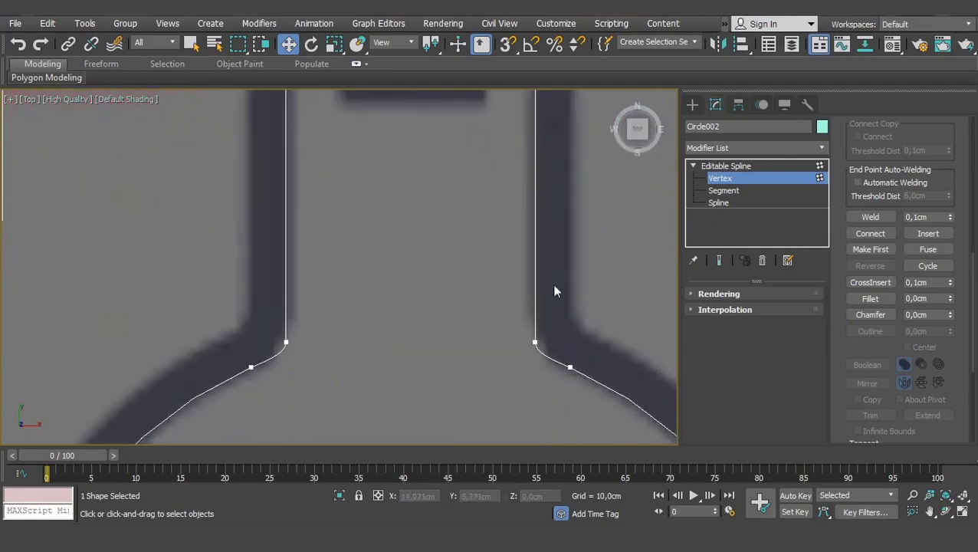
{"action": "left_click_drag", "start_coordinate": [277, 361], "coordinate": [278, 360]}
{"action": "left_click_drag", "start_coordinate": [534, 292], "coordinate": [539, 276]}
{"action": "scroll", "coordinate": [541, 278], "scroll_direction": "down", "scroll_amount": 5}
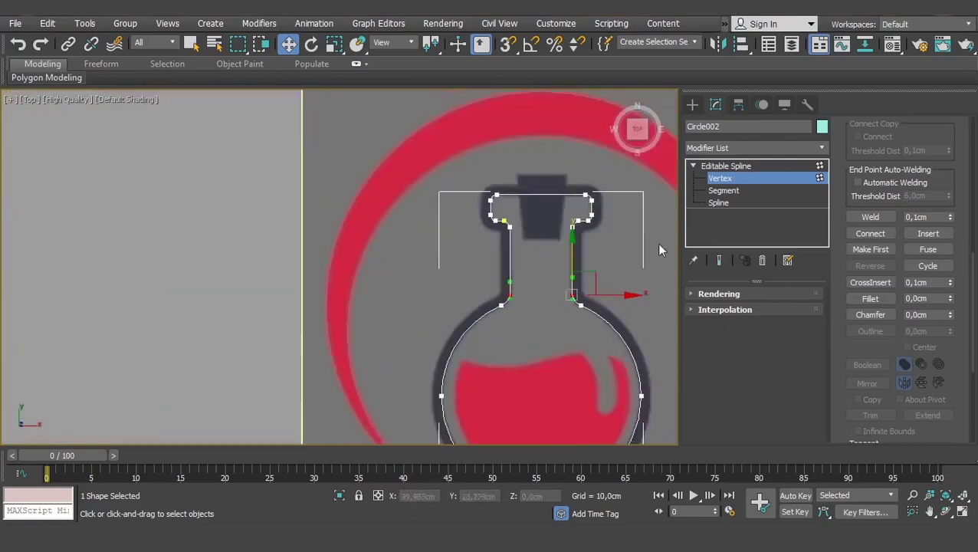
- Outline the flask spline into a double-walled shape to give it thickness
{"action": "left_click", "coordinate": [729, 166]}
{"action": "middle_click_drag", "start_coordinate": [538, 233], "coordinate": [473, 218]}
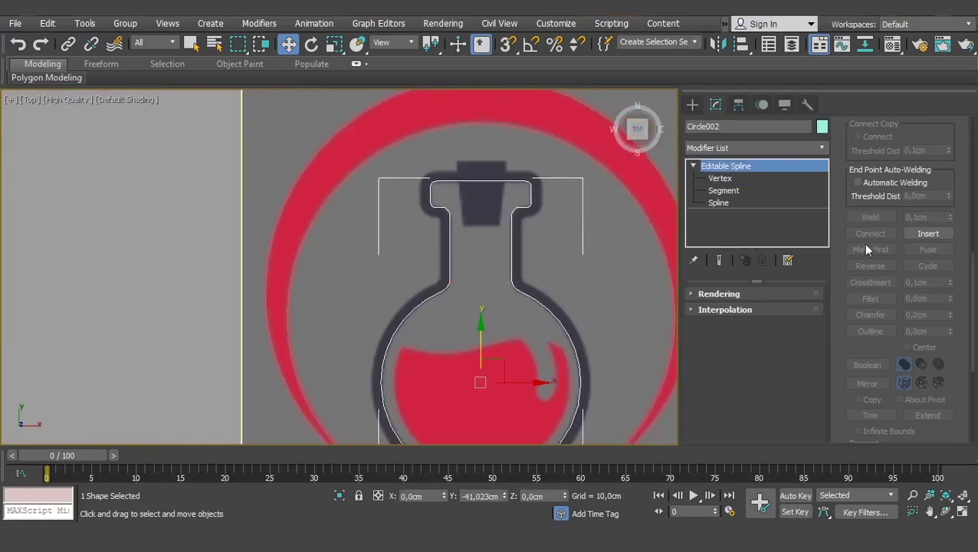
{"action": "left_click", "coordinate": [717, 201]}
{"action": "left_click", "coordinate": [512, 249]}
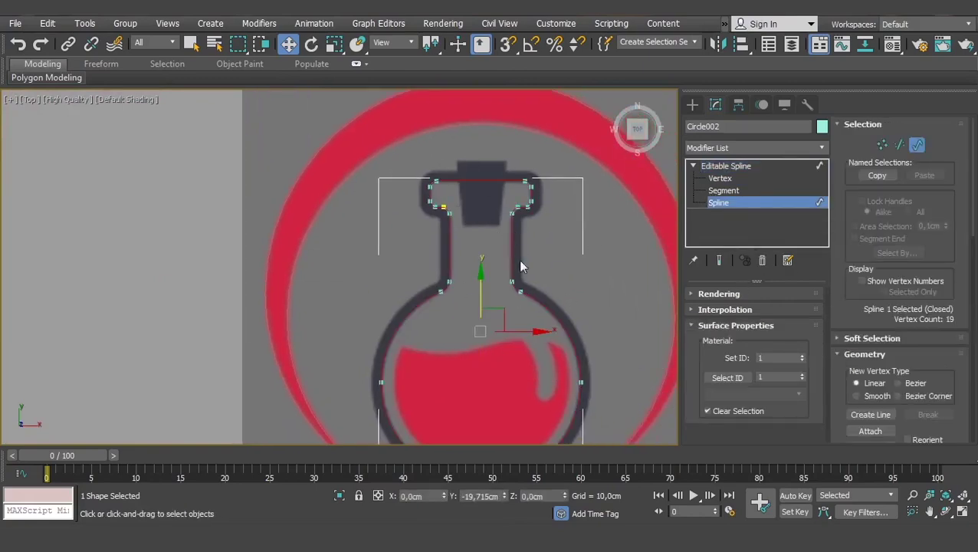
{"action": "scroll", "coordinate": [843, 315], "scroll_direction": "down", "scroll_amount": 3}
{"action": "scroll", "coordinate": [851, 260], "scroll_direction": "down", "scroll_amount": 3}
{"action": "scroll", "coordinate": [866, 291], "scroll_direction": "down", "scroll_amount": 3}
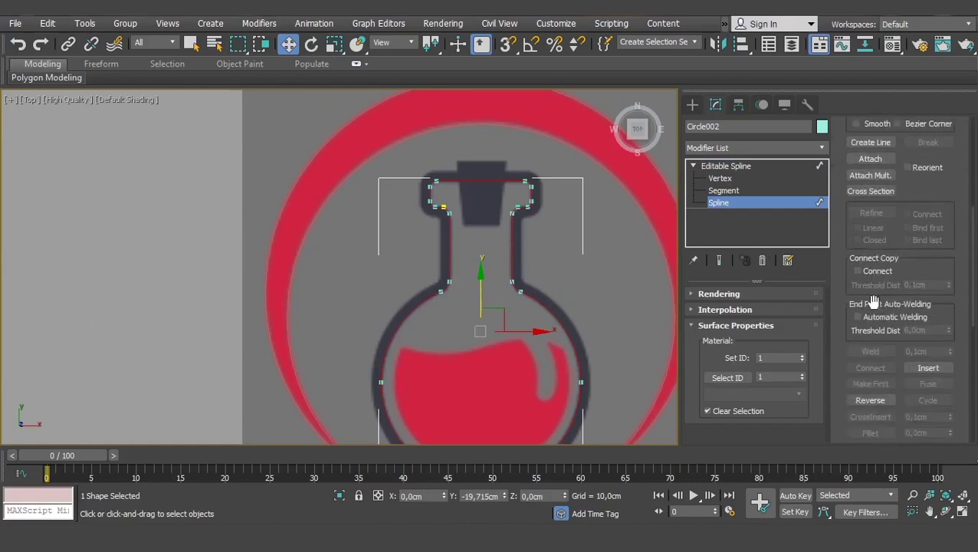
{"action": "scroll", "coordinate": [870, 307], "scroll_direction": "down", "scroll_amount": 3}
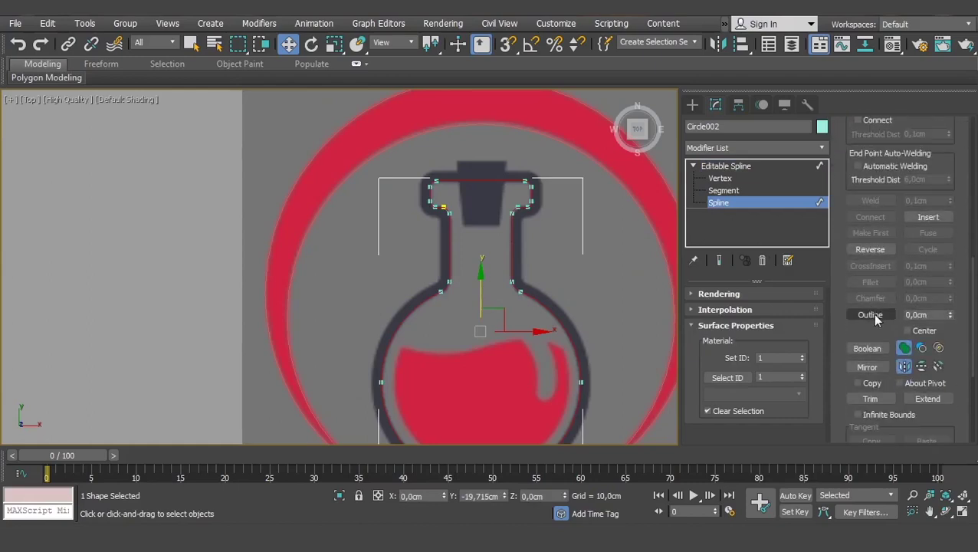
{"action": "left_click", "coordinate": [876, 316]}
{"action": "scroll", "coordinate": [537, 295], "scroll_direction": "up", "scroll_amount": 5}
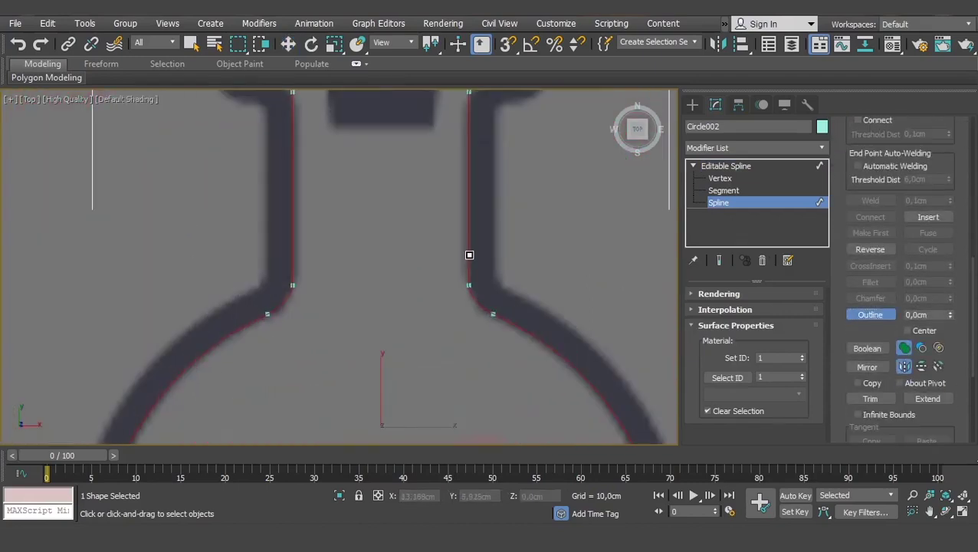
{"action": "left_click_drag", "start_coordinate": [469, 252], "coordinate": [484, 226]}
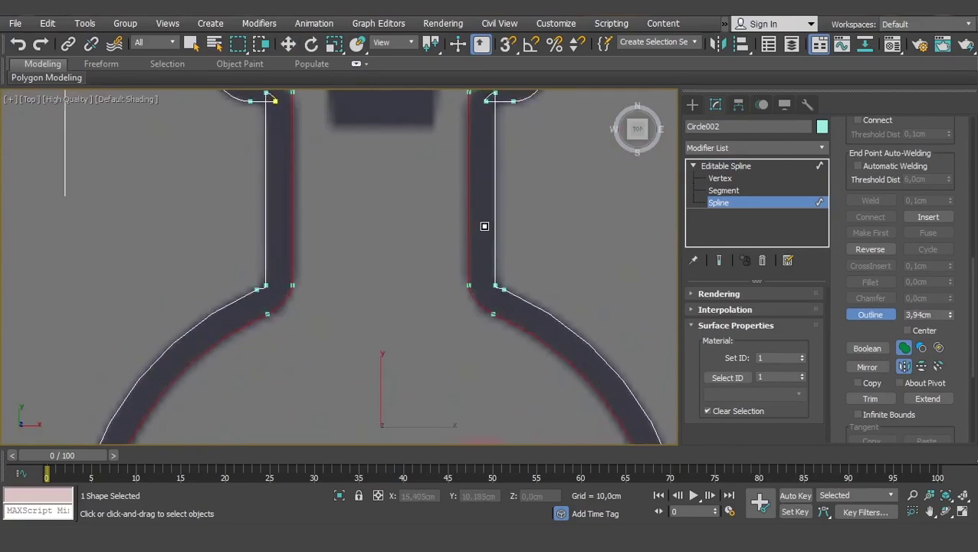
{"action": "scroll", "coordinate": [484, 226], "scroll_direction": "down", "scroll_amount": 5}
{"action": "key", "text": "w"}
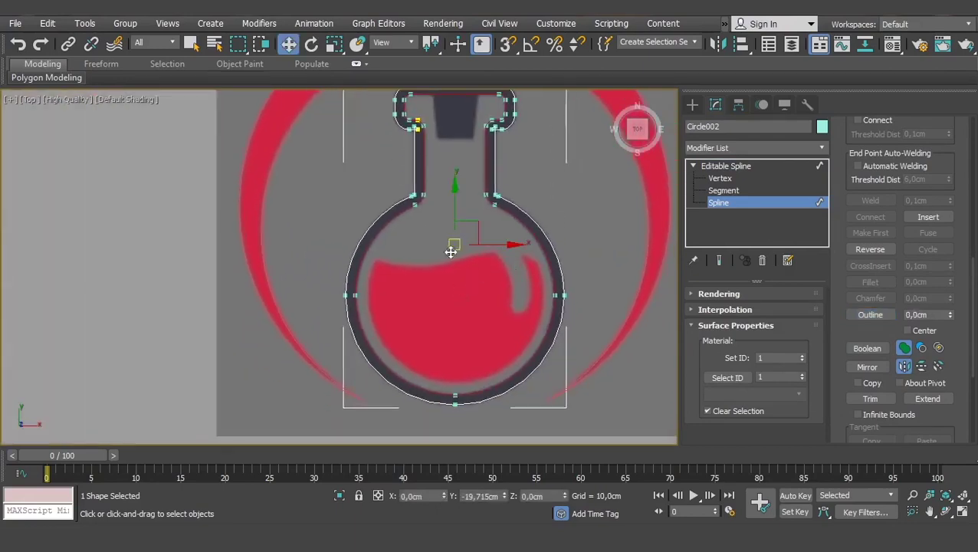
- Raise the two inner neck-bend vertices
{"action": "scroll", "coordinate": [451, 252], "scroll_direction": "up", "scroll_amount": 3}
{"action": "scroll", "coordinate": [475, 168], "scroll_direction": "up", "scroll_amount": 7}
{"action": "left_click", "coordinate": [719, 178]}
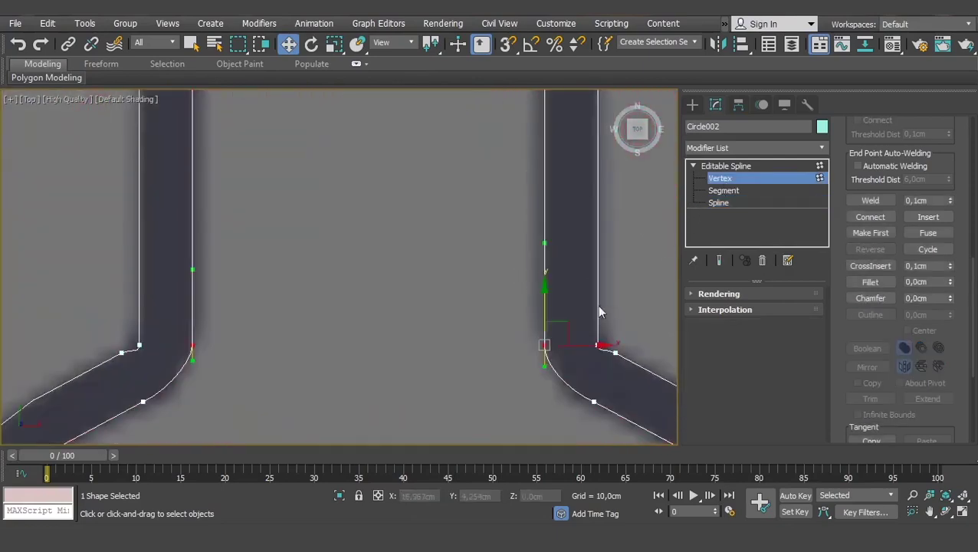
{"action": "left_click_drag", "start_coordinate": [579, 358], "coordinate": [580, 357]}
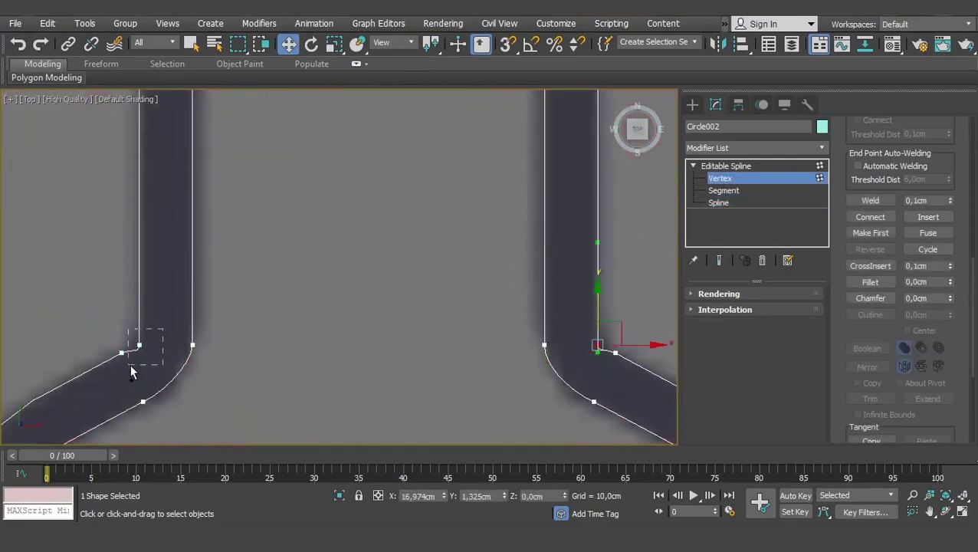
{"action": "left_click_drag", "start_coordinate": [162, 330], "coordinate": [129, 364], "text": "ctrl"}
{"action": "left_click_drag", "start_coordinate": [598, 293], "coordinate": [596, 271]}
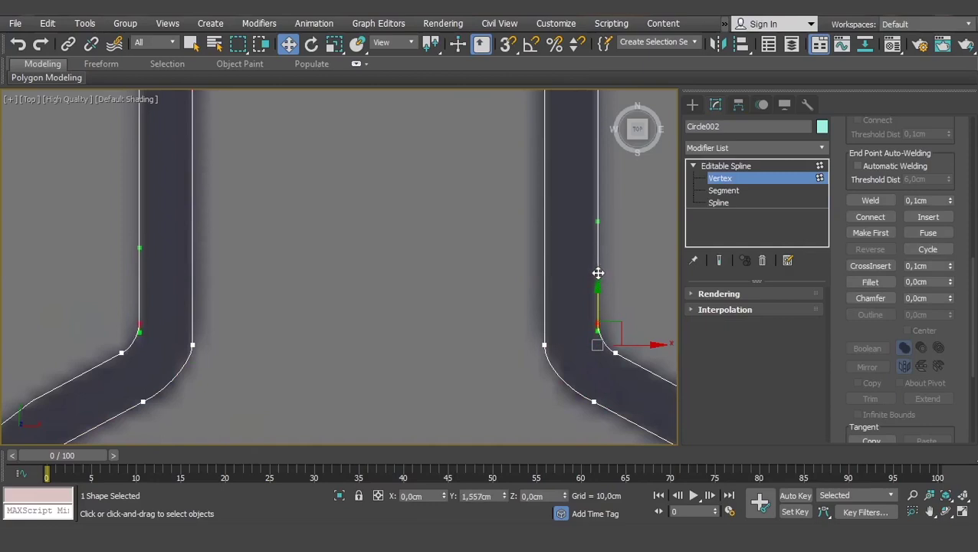
{"action": "scroll", "coordinate": [483, 256], "scroll_direction": "down", "scroll_amount": 3}
{"action": "scroll", "coordinate": [437, 354], "scroll_direction": "up", "scroll_amount": 3}
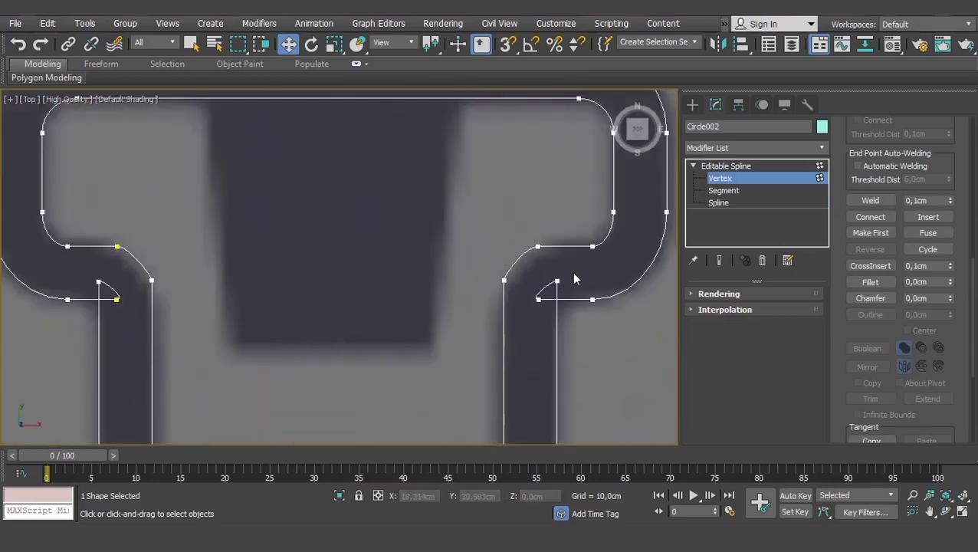
- Lower the two inner stopper-corner vertices and reshape the left corner's curve
{"action": "left_click_drag", "start_coordinate": [557, 301], "coordinate": [556, 298]}
{"action": "left_click", "coordinate": [98, 282], "text": "ctrl"}
{"action": "left_click_drag", "start_coordinate": [562, 237], "coordinate": [563, 279]}
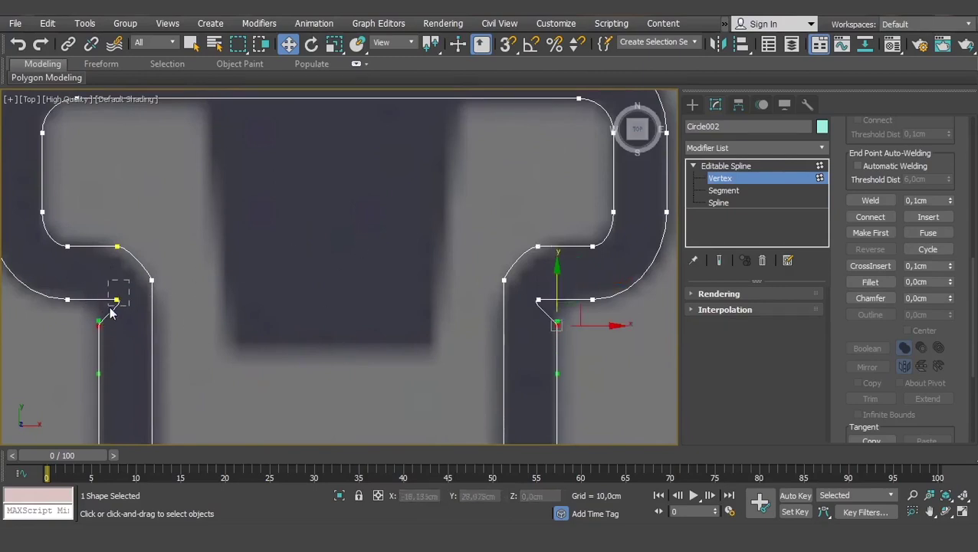
{"action": "left_click", "coordinate": [116, 300]}
{"action": "left_click_drag", "start_coordinate": [154, 298], "coordinate": [142, 298]}
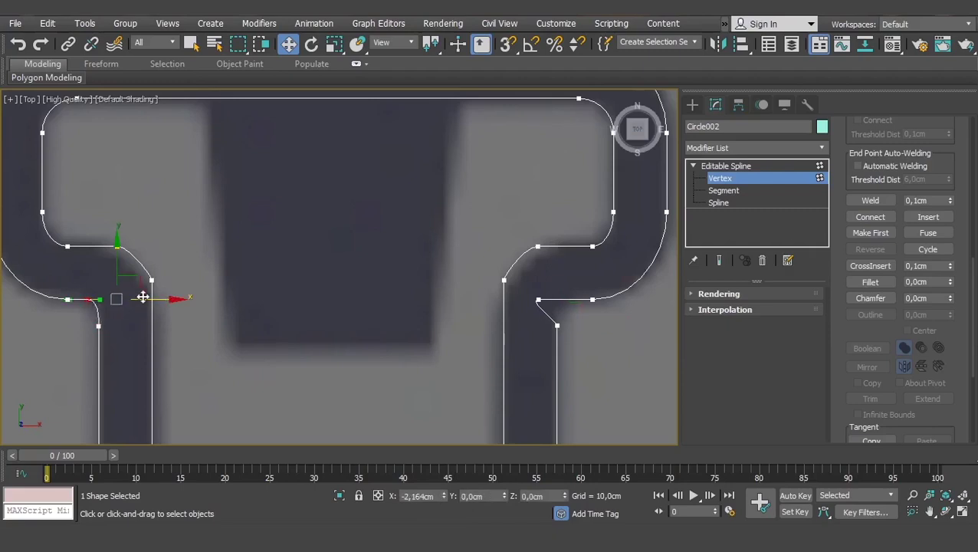
{"action": "double_click", "coordinate": [425, 497]}
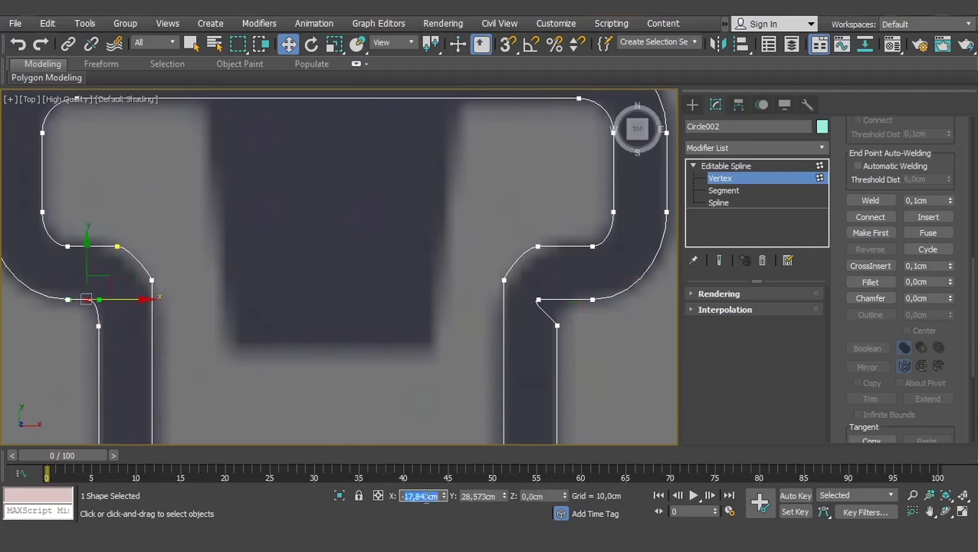
- Match the right stopper-corner vertex symmetrically at X ±17,843 cm and frame the whole flask
{"action": "left_click", "coordinate": [538, 300]}
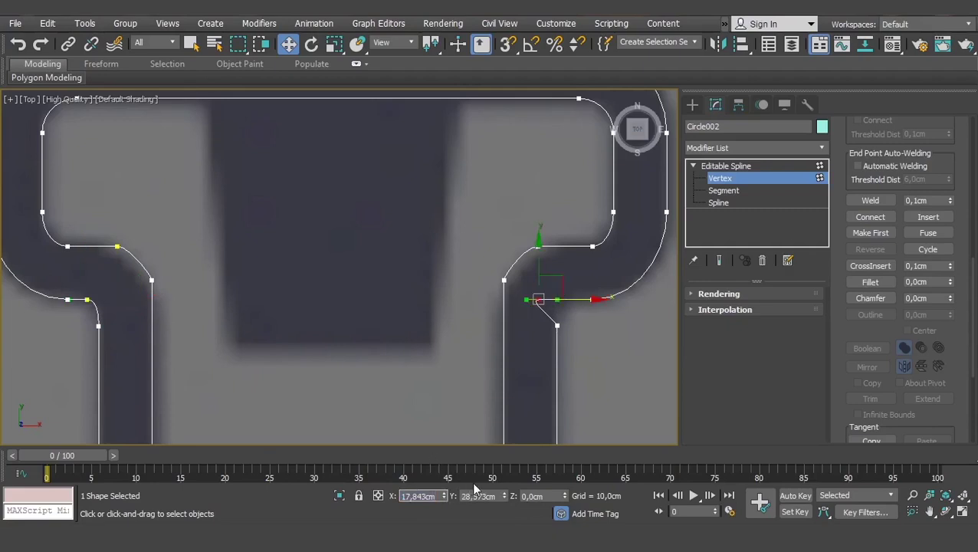
{"action": "scroll", "coordinate": [396, 323], "scroll_direction": "down", "scroll_amount": 2}
{"action": "scroll", "coordinate": [396, 324], "scroll_direction": "down", "scroll_amount": 4}
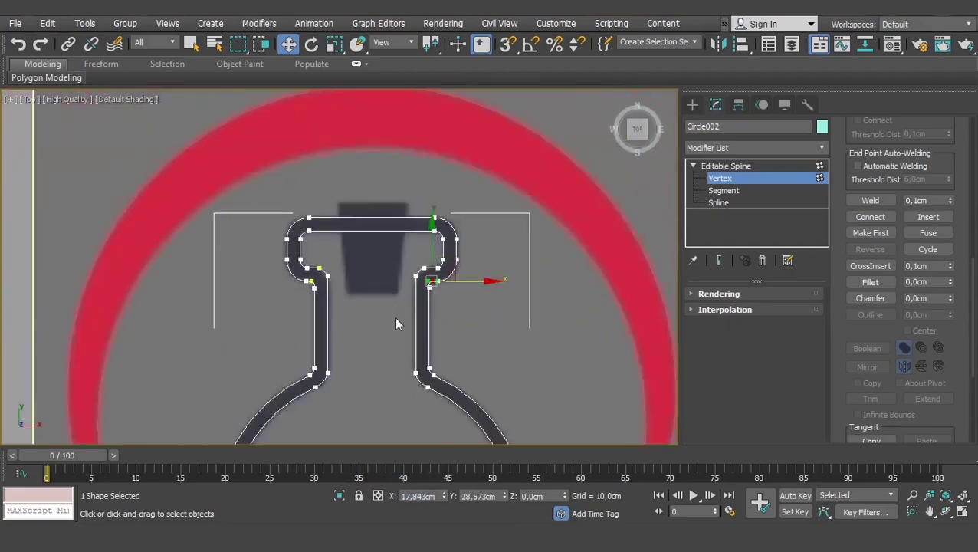
{"action": "scroll", "coordinate": [400, 242], "scroll_direction": "down", "scroll_amount": 1}
{"action": "scroll", "coordinate": [402, 238], "scroll_direction": "down", "scroll_amount": 2}
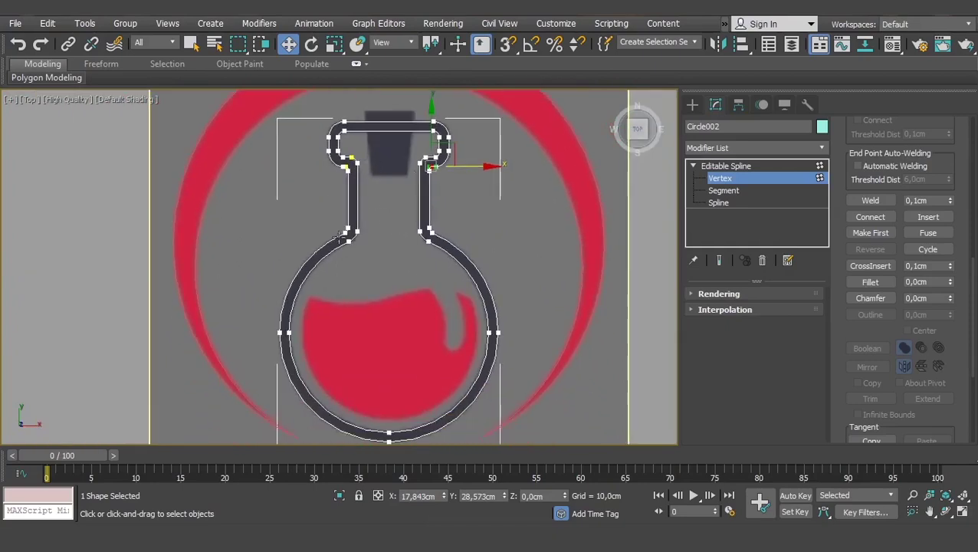
{"action": "middle_click_drag", "start_coordinate": [398, 316], "coordinate": [402, 290]}
{"action": "middle_click_drag", "start_coordinate": [437, 229], "coordinate": [444, 289]}
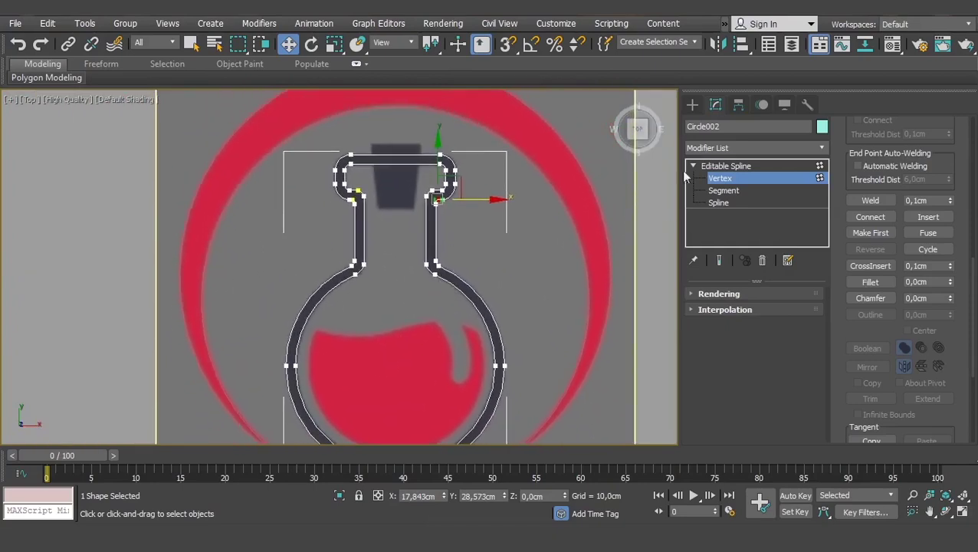
{"action": "left_click", "coordinate": [734, 167]}
{"action": "scroll", "coordinate": [338, 197], "scroll_direction": "up", "scroll_amount": 3}
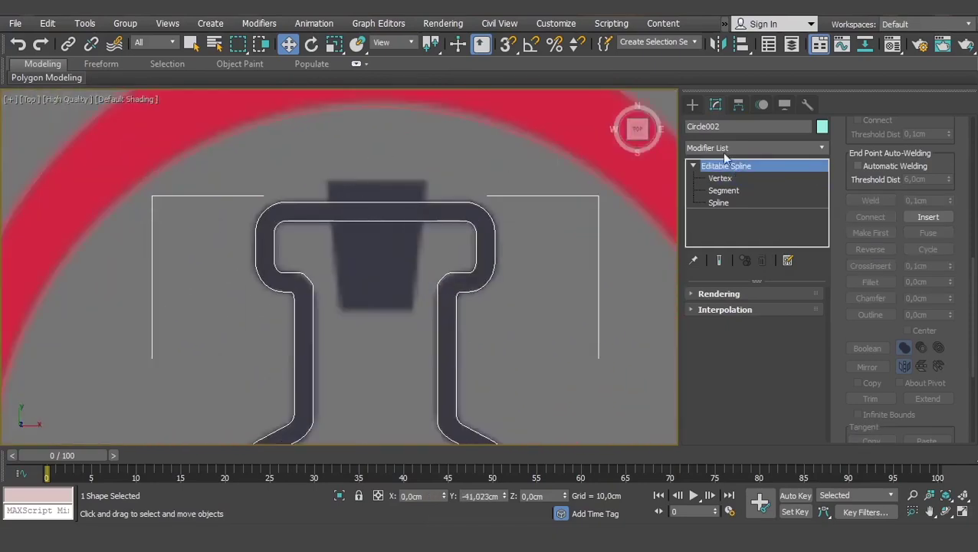
- Draw a rectangle over the stopper, centre it at X 0, and nudge it up
{"action": "left_click", "coordinate": [692, 104]}
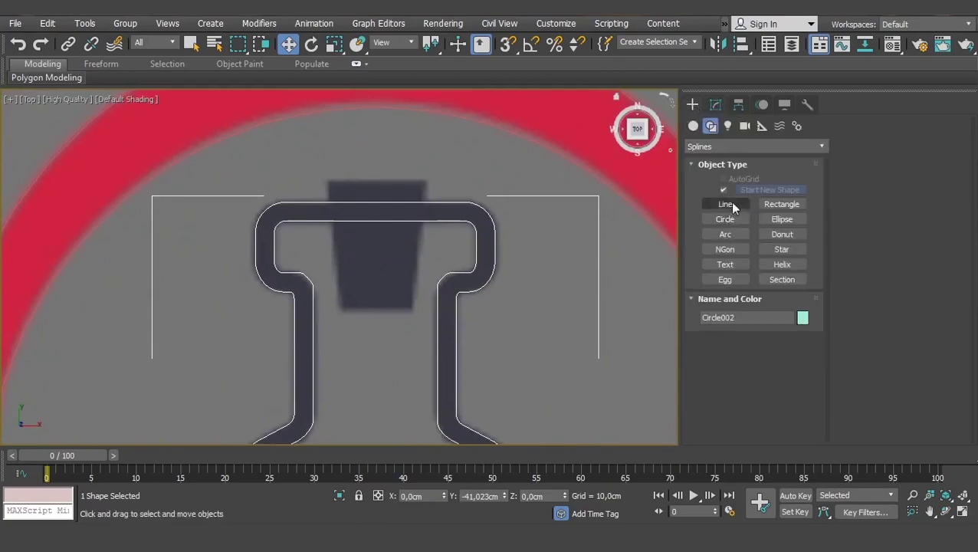
{"action": "left_click", "coordinate": [781, 204]}
{"action": "left_click_drag", "start_coordinate": [342, 178], "coordinate": [408, 312]}
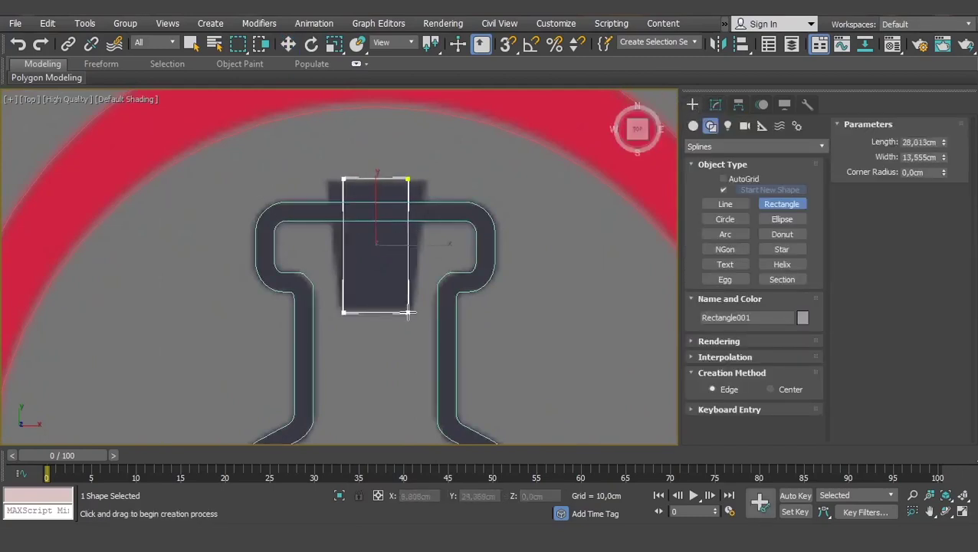
{"action": "right_click", "coordinate": [426, 291]}
{"action": "right_click", "coordinate": [442, 496]}
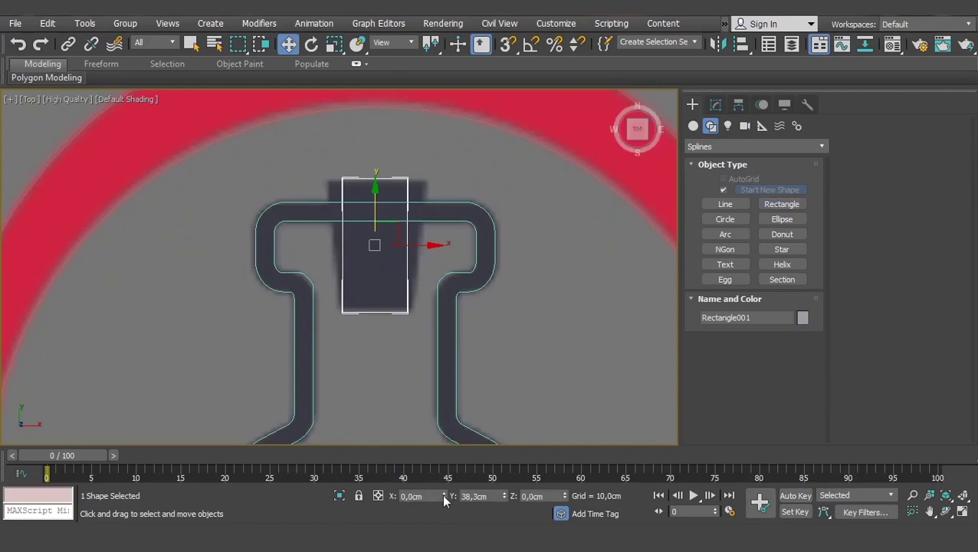
{"action": "scroll", "coordinate": [386, 328], "scroll_direction": "up", "scroll_amount": 2}
{"action": "left_click_drag", "start_coordinate": [396, 231], "coordinate": [399, 220]}
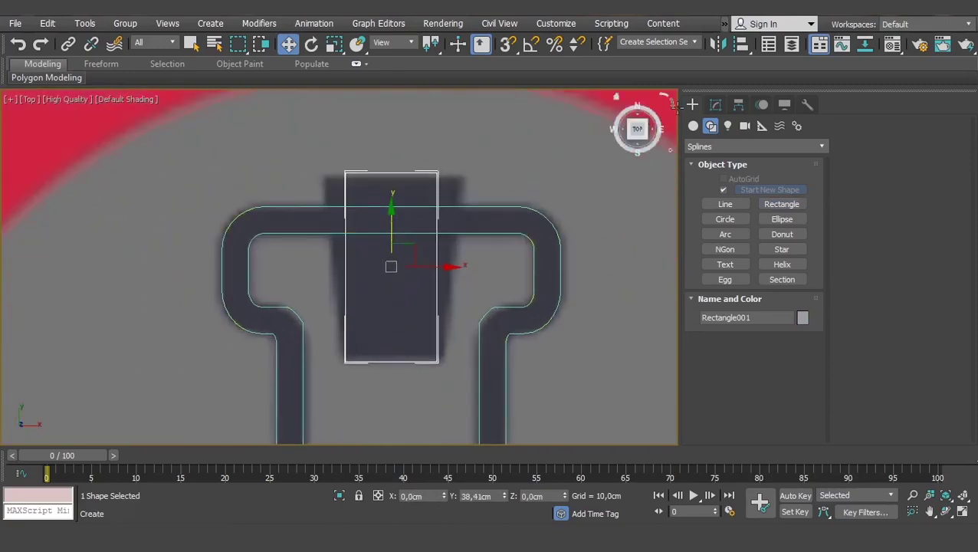
- Convert the rectangle to an Editable Spline
{"action": "left_click", "coordinate": [715, 105]}
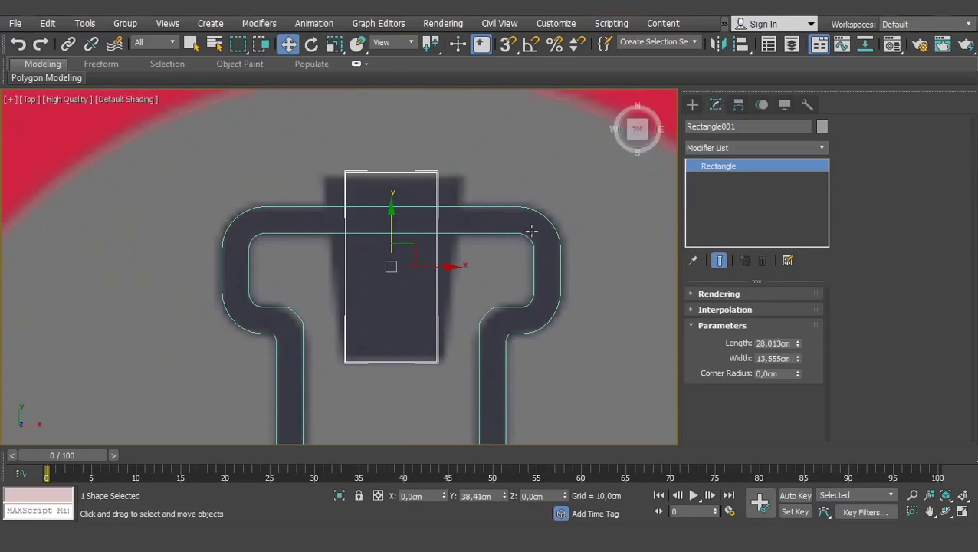
{"action": "right_click", "coordinate": [721, 166]}
{"action": "left_click", "coordinate": [781, 260]}
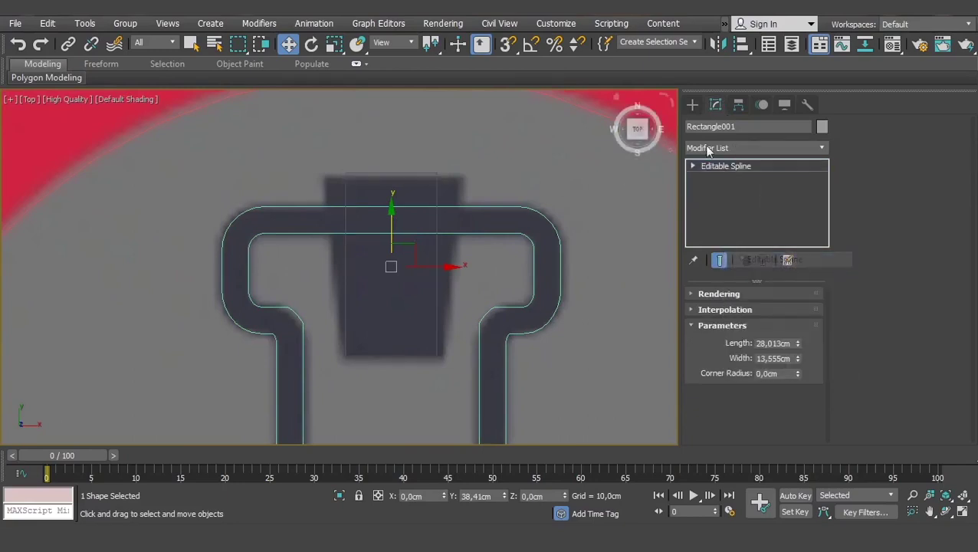
- Make all four rectangle vertices Corner type and pull the top and bottom edges inward
{"action": "left_click", "coordinate": [694, 167]}
{"action": "left_click", "coordinate": [736, 178]}
{"action": "left_click_drag", "start_coordinate": [471, 325], "coordinate": [325, 393]}
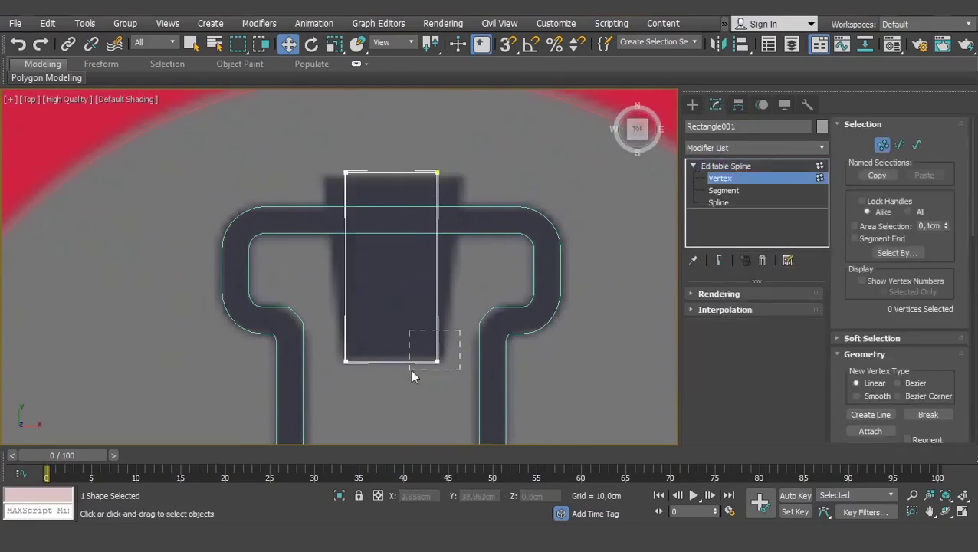
{"action": "left_click_drag", "start_coordinate": [345, 311], "coordinate": [345, 308]}
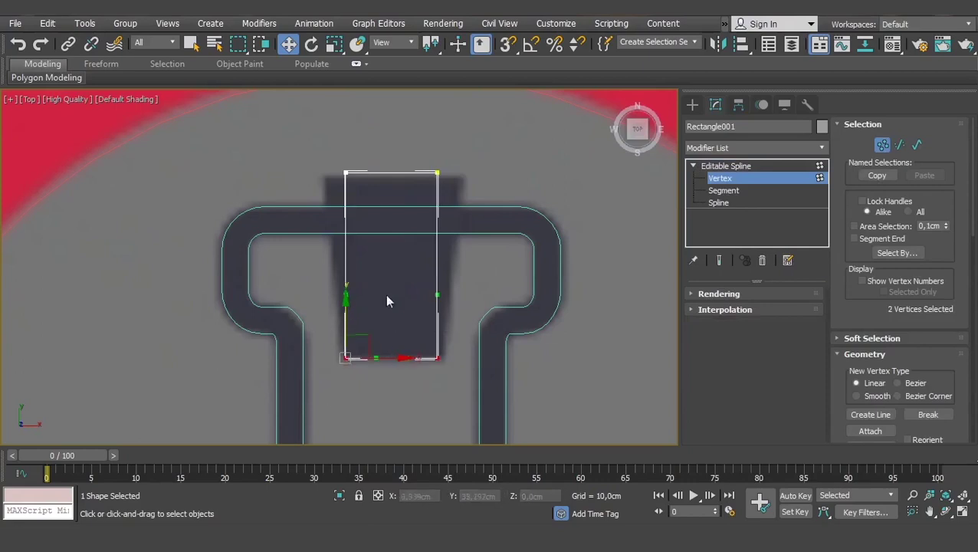
{"action": "left_click_drag", "start_coordinate": [435, 172], "coordinate": [322, 397]}
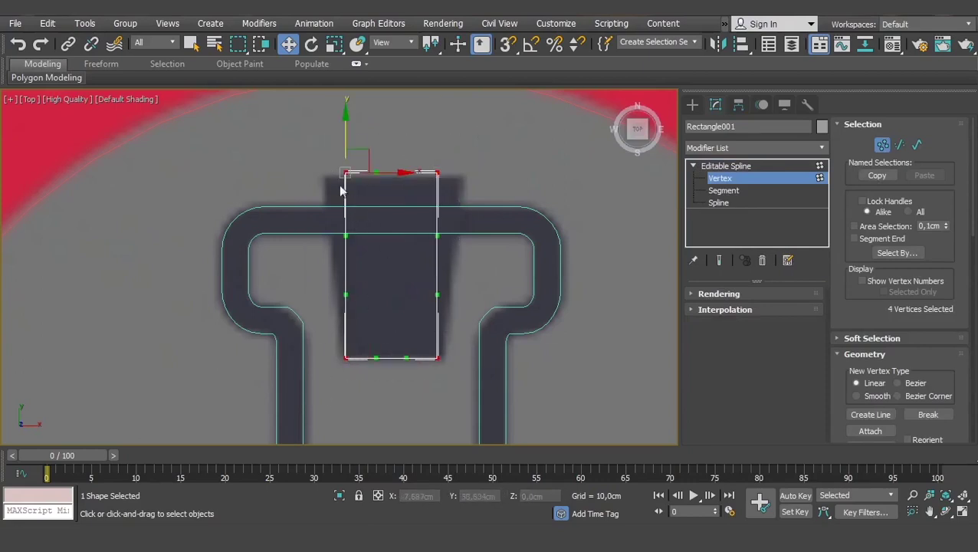
{"action": "right_click", "coordinate": [342, 188]}
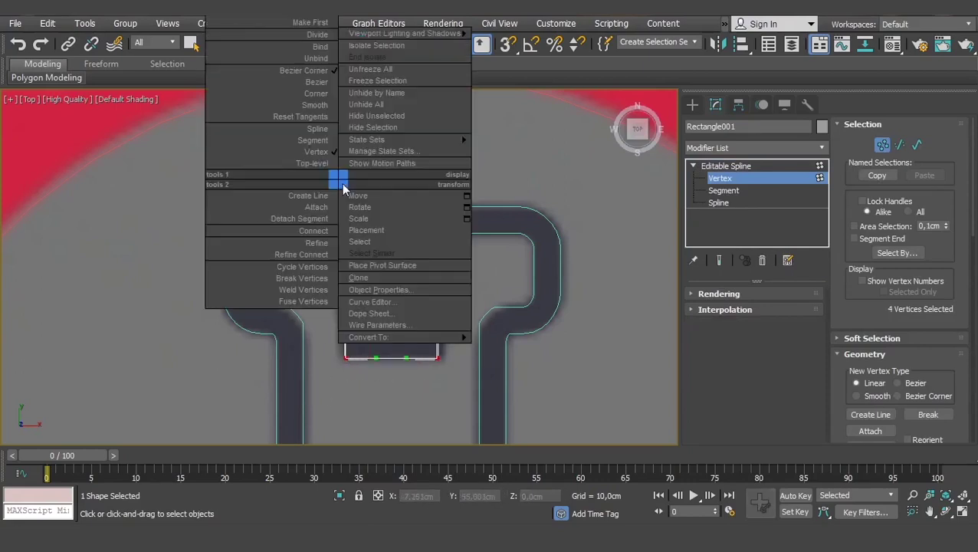
{"action": "left_click", "coordinate": [328, 94]}
{"action": "scroll", "coordinate": [439, 172], "scroll_direction": "up", "scroll_amount": 2}
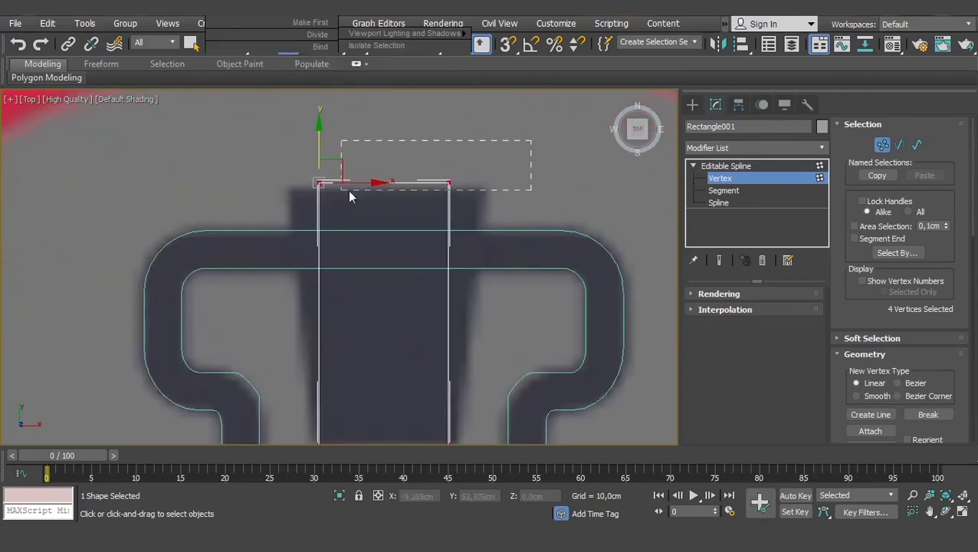
{"action": "left_click_drag", "start_coordinate": [532, 141], "coordinate": [349, 197]}
{"action": "left_click_drag", "start_coordinate": [322, 134], "coordinate": [322, 139]}
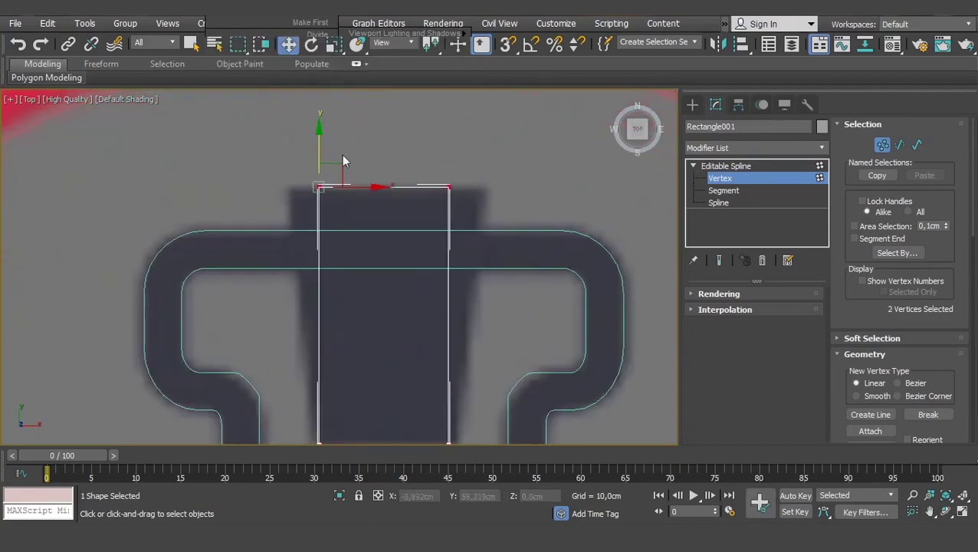
- Scale the top segment wider and the bottom segment narrower to form a trapezoid
{"action": "left_click", "coordinate": [723, 191]}
{"action": "left_click", "coordinate": [414, 187]}
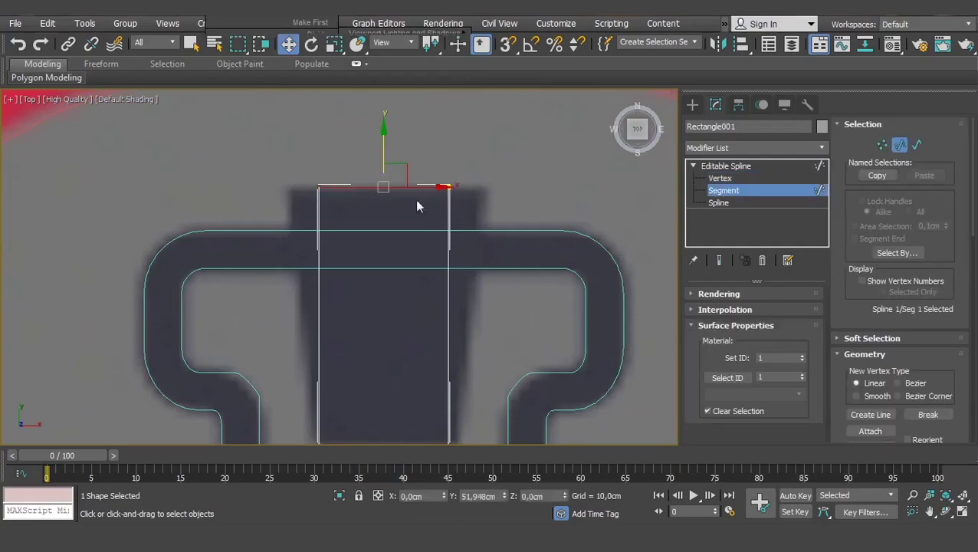
{"action": "key", "text": "r"}
{"action": "left_click_drag", "start_coordinate": [448, 186], "coordinate": [467, 180]}
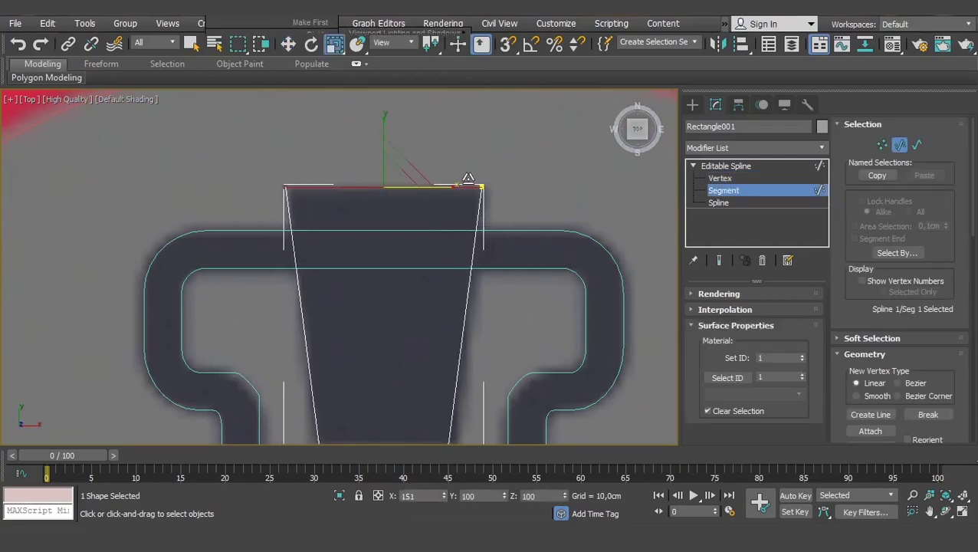
{"action": "middle_click_drag", "start_coordinate": [443, 349], "coordinate": [407, 279]}
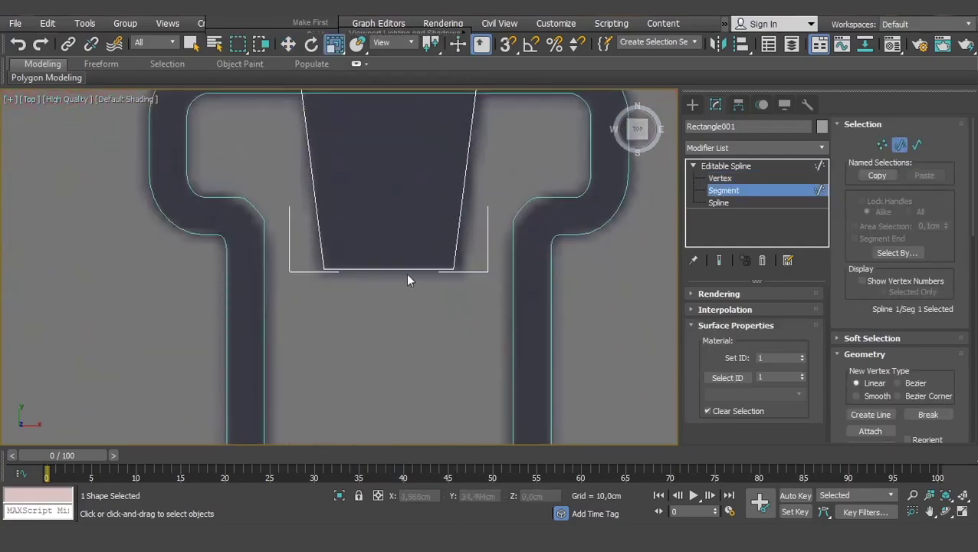
{"action": "left_click", "coordinate": [389, 270]}
{"action": "left_click_drag", "start_coordinate": [443, 272], "coordinate": [452, 266]}
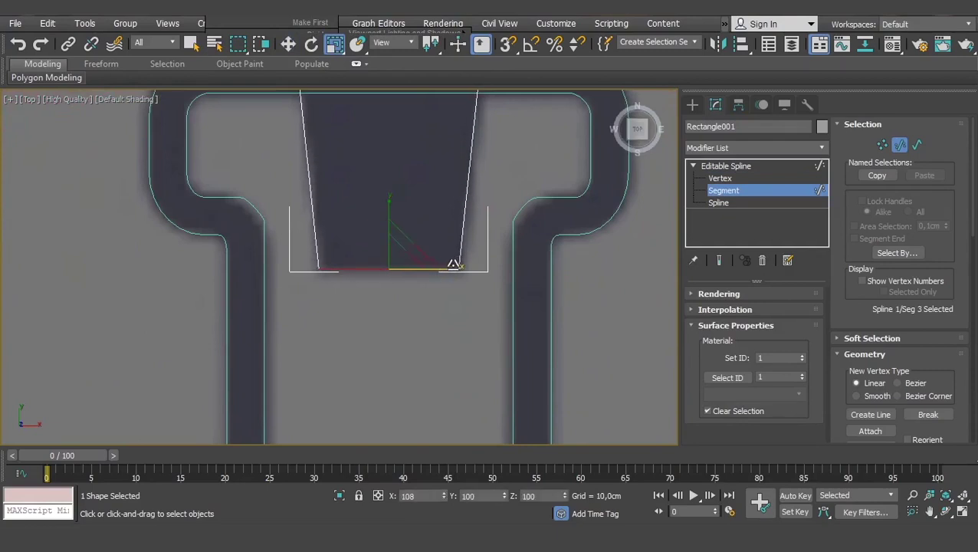
{"action": "right_click", "coordinate": [515, 188]}
{"action": "left_click", "coordinate": [725, 166]}
{"action": "scroll", "coordinate": [477, 414], "scroll_direction": "down", "scroll_amount": 3}
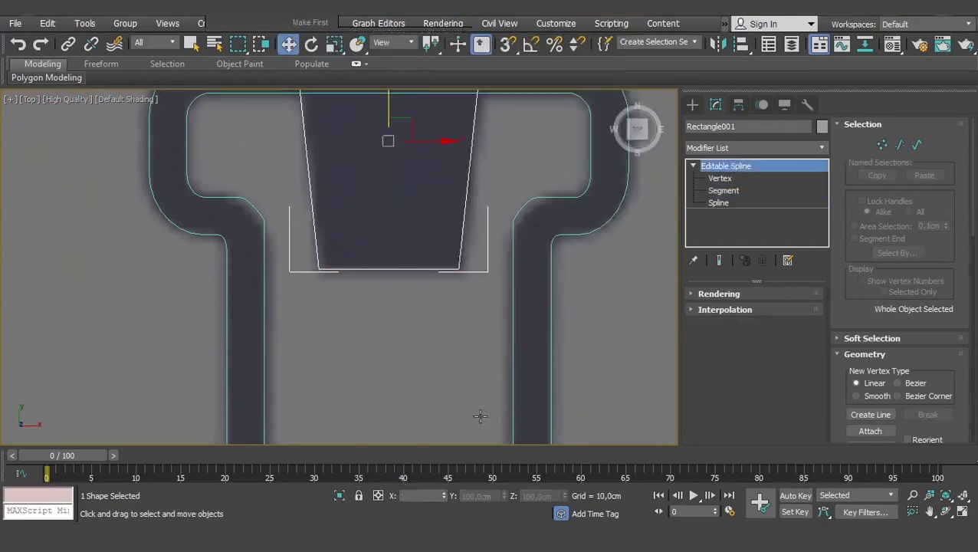
{"action": "mouse_move", "coordinate": [458, 388]}
{"action": "middle_mouse_down"}
{"action": "mouse_move", "coordinate": [456, 222]}
{"action": "mouse_move", "coordinate": [456, 269]}
{"action": "middle_mouse_up"}
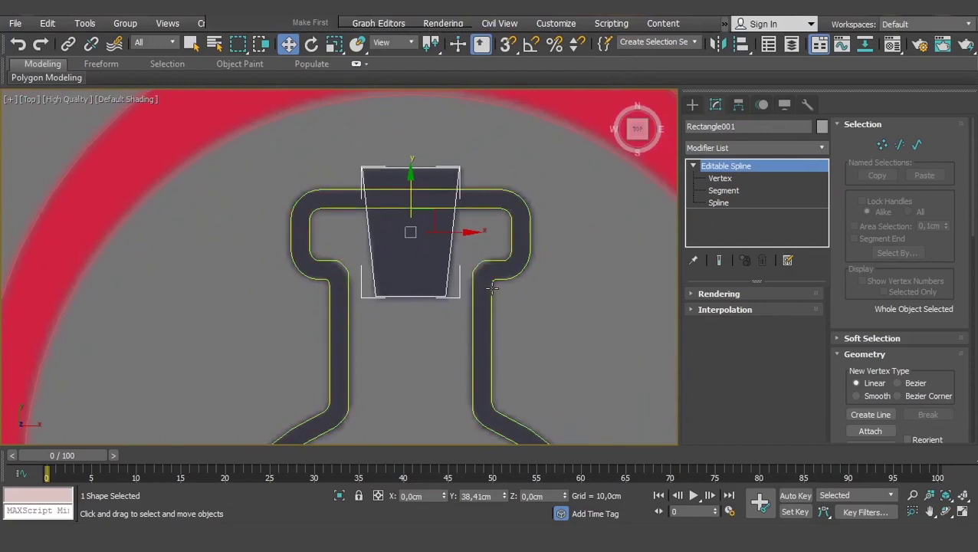
- Attach the stopper trapezoid to the Circle002 flask outline
{"action": "left_click", "coordinate": [493, 288]}
{"action": "scroll", "coordinate": [842, 407], "scroll_direction": "down", "scroll_amount": 3}
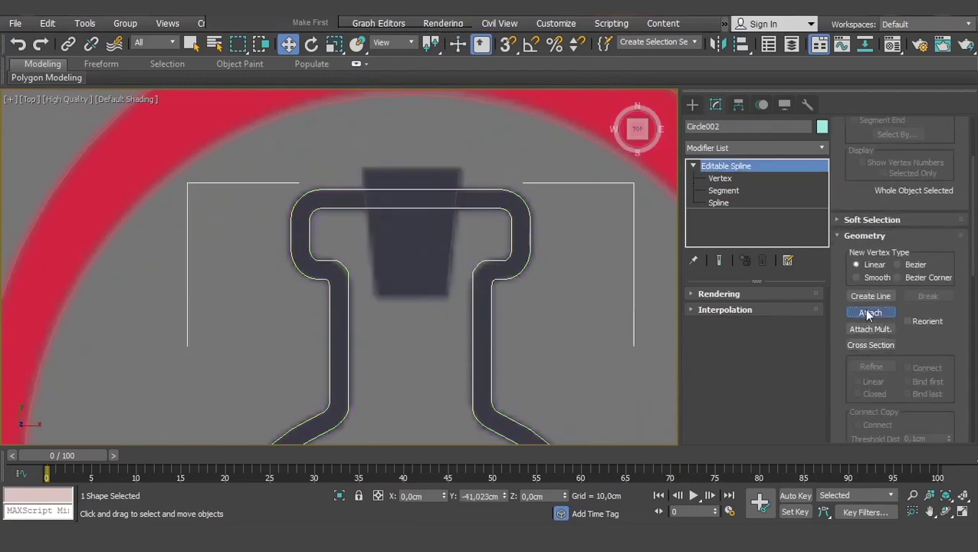
{"action": "left_click", "coordinate": [870, 312]}
{"action": "left_click", "coordinate": [448, 254]}
{"action": "right_click", "coordinate": [527, 219]}
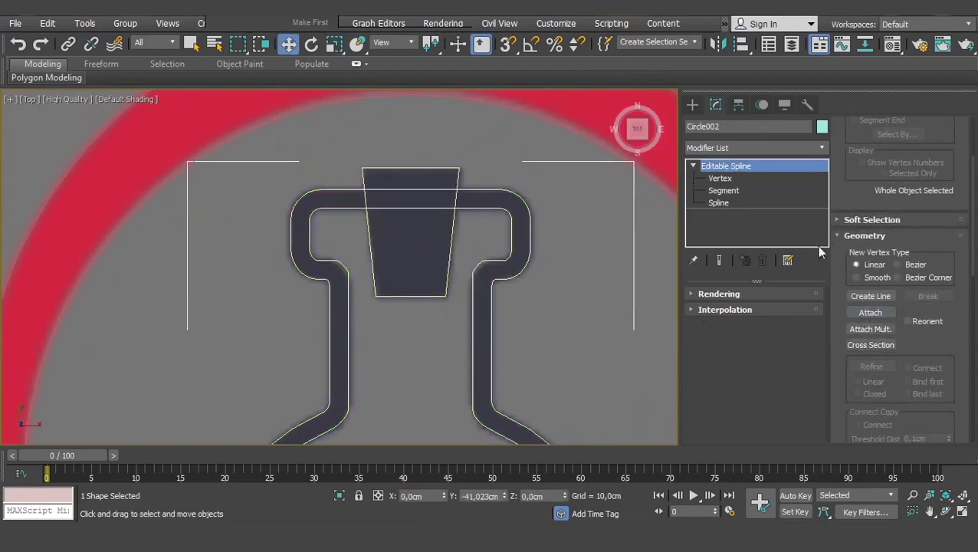
- Trim the stopper's left and right sides where they overlap the neck band
{"action": "left_click", "coordinate": [718, 203]}
{"action": "scroll", "coordinate": [864, 292], "scroll_direction": "down", "scroll_amount": 3}
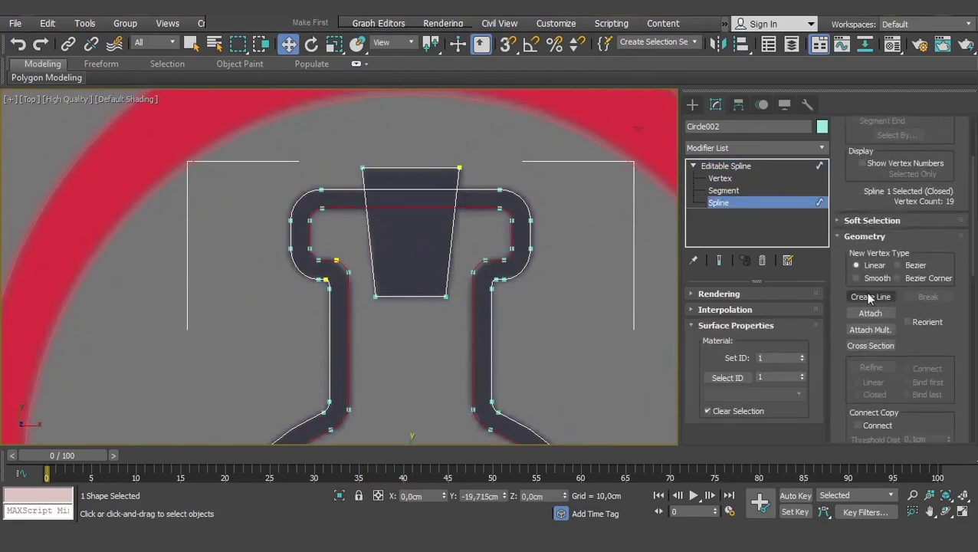
{"action": "scroll", "coordinate": [874, 303], "scroll_direction": "down", "scroll_amount": 4}
{"action": "scroll", "coordinate": [874, 302], "scroll_direction": "down", "scroll_amount": 2}
{"action": "scroll", "coordinate": [889, 312], "scroll_direction": "down", "scroll_amount": 2}
{"action": "scroll", "coordinate": [867, 349], "scroll_direction": "down", "scroll_amount": 1}
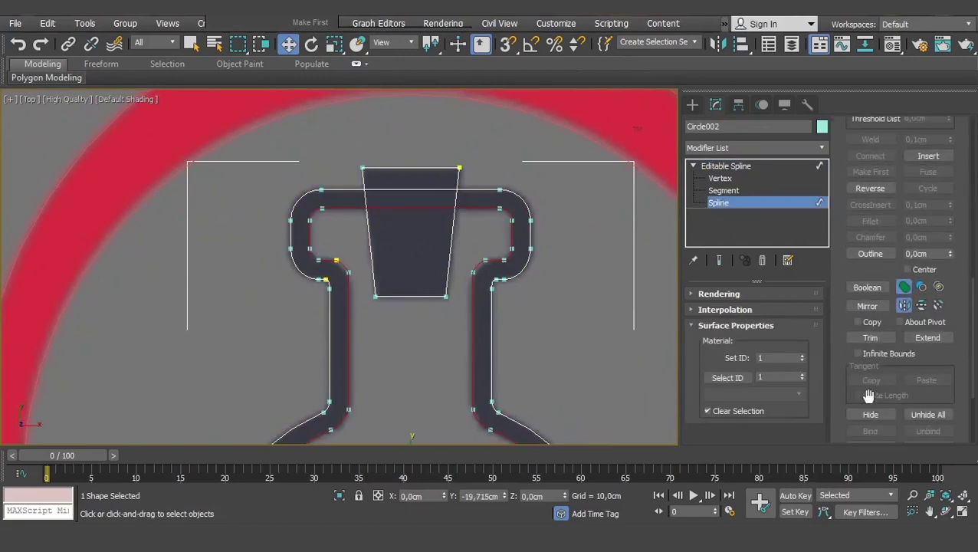
{"action": "left_click", "coordinate": [870, 338]}
{"action": "scroll", "coordinate": [361, 192], "scroll_direction": "up", "scroll_amount": 4}
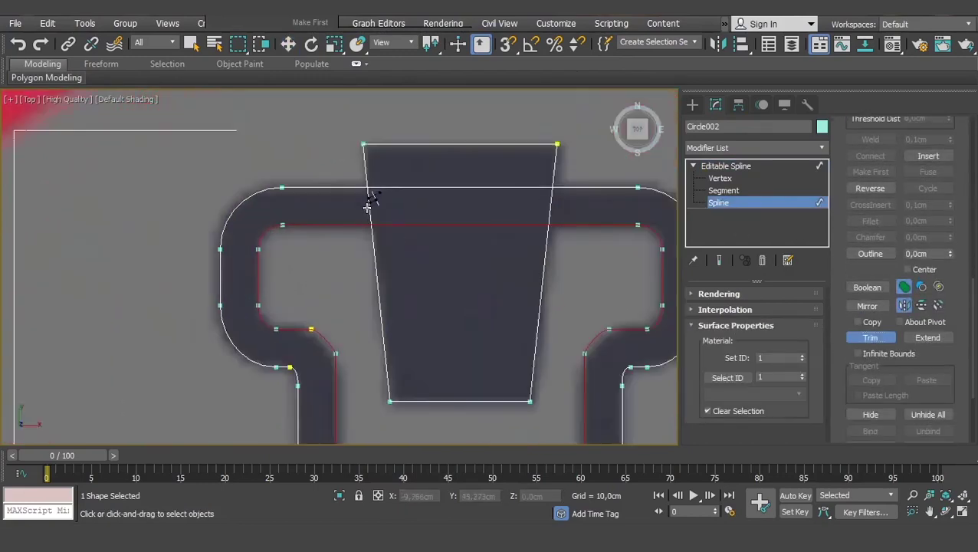
{"action": "left_click", "coordinate": [372, 217]}
{"action": "left_click", "coordinate": [551, 217]}
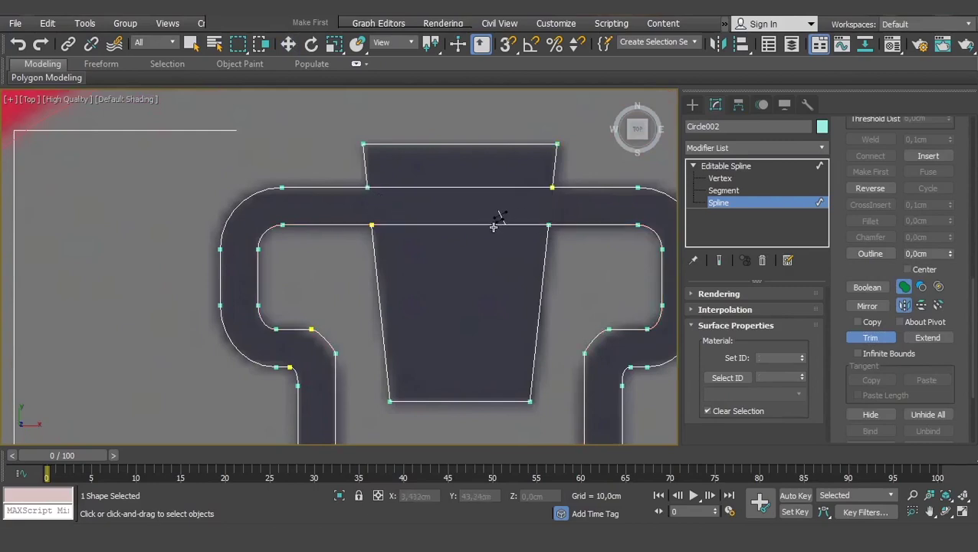
{"action": "right_click", "coordinate": [473, 216]}
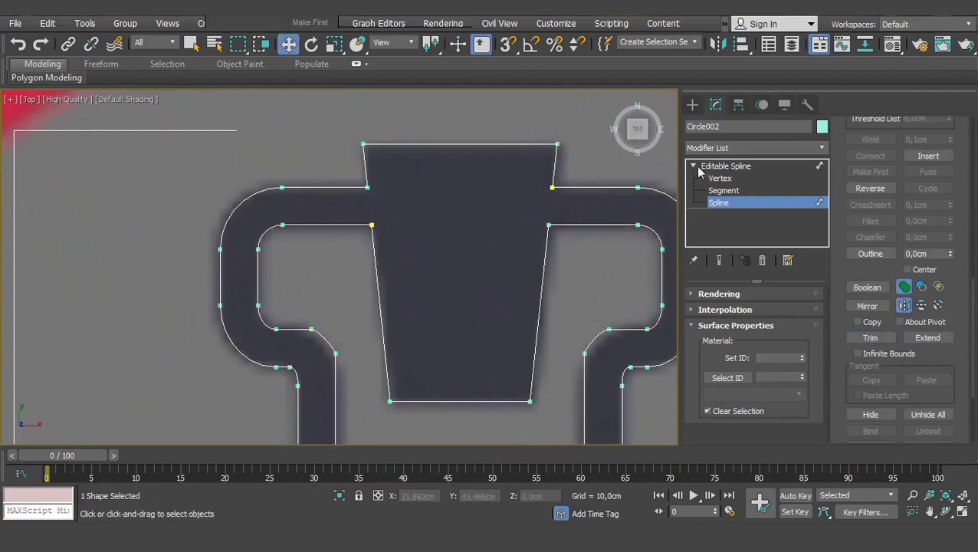
- Weld the loose trimmed endpoints into one continuous shape
{"action": "left_click", "coordinate": [720, 177]}
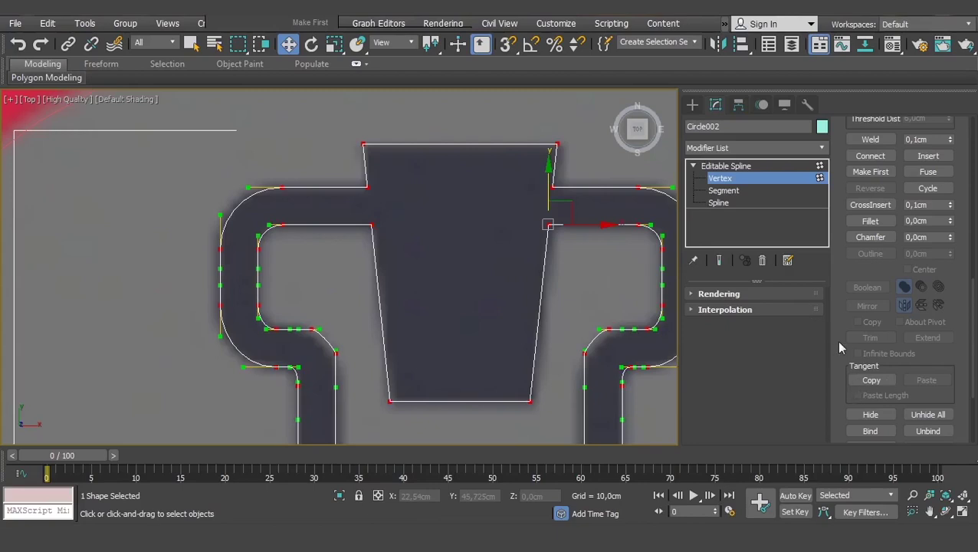
{"action": "scroll", "coordinate": [844, 284], "scroll_direction": "down", "scroll_amount": 3}
{"action": "scroll", "coordinate": [881, 290], "scroll_direction": "up", "scroll_amount": 5}
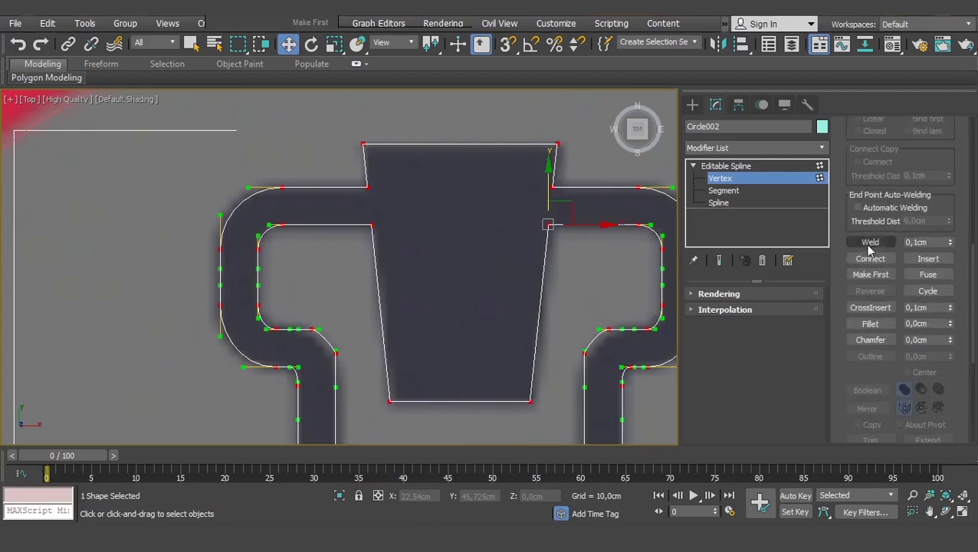
{"action": "left_click", "coordinate": [870, 242]}
{"action": "left_click", "coordinate": [732, 166]}
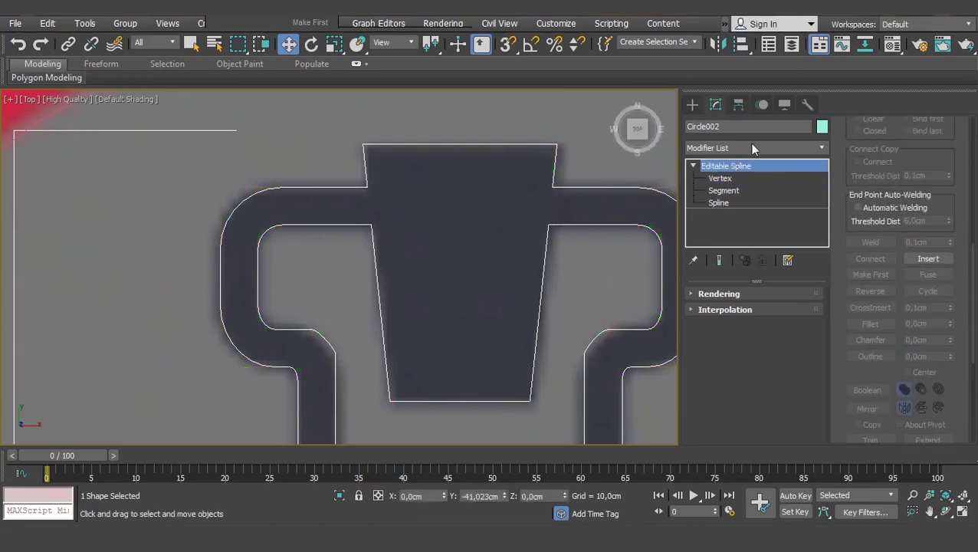
- Add a 23,5 cm Extrude modifier to Circle002 and orbit the perspective view to inspect it
{"action": "key", "text": "p"}
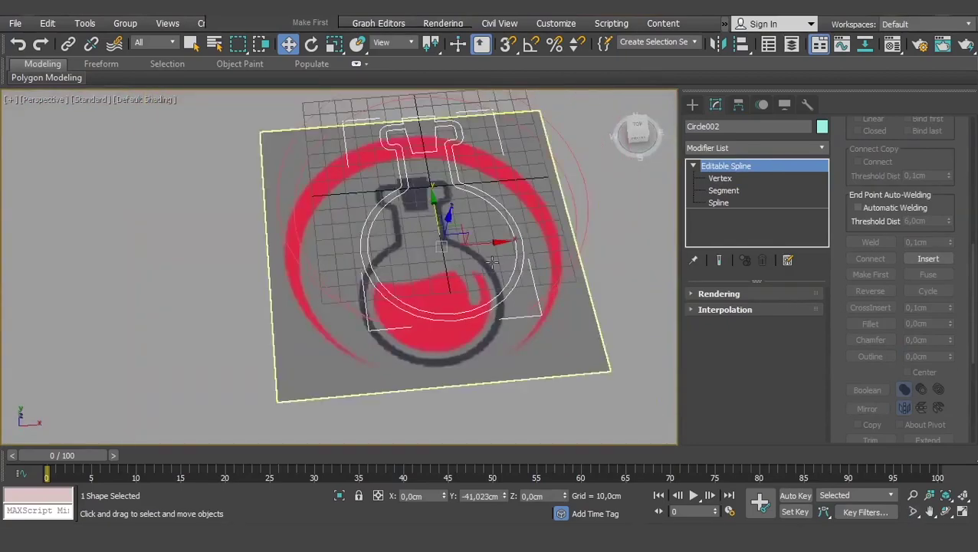
{"action": "left_click", "coordinate": [716, 149]}
{"action": "key", "text": "e"}
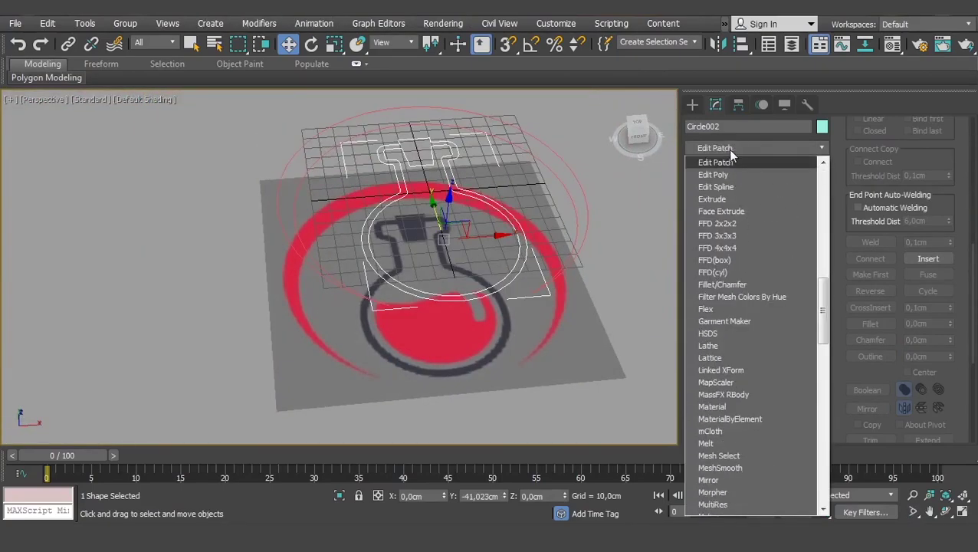
{"action": "left_click", "coordinate": [729, 198]}
{"action": "middle_click_drag", "start_coordinate": [522, 255], "coordinate": [396, 222], "text": "alt"}
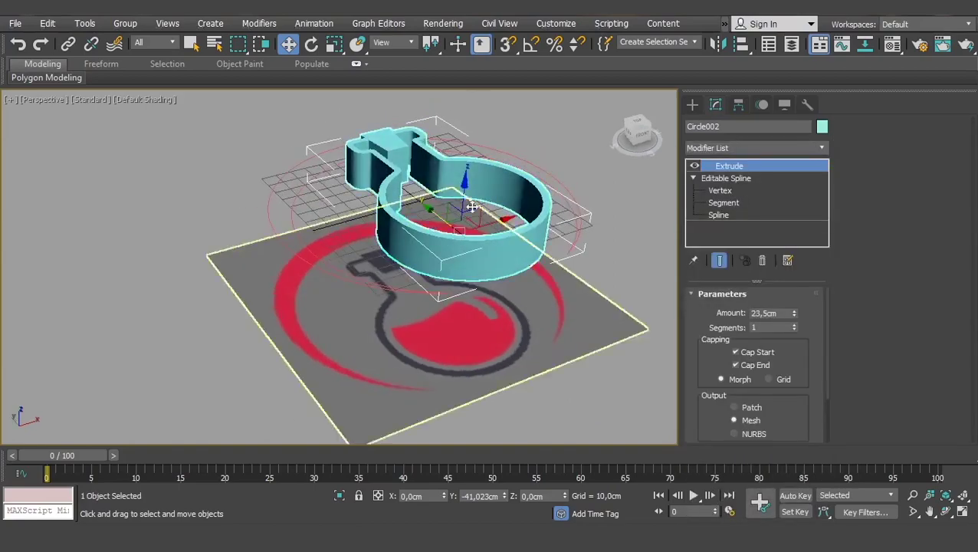
{"action": "scroll", "coordinate": [395, 222], "scroll_direction": "up", "scroll_amount": 5}
{"action": "mouse_move", "coordinate": [431, 257]}
{"action": "middle_mouse_down", "text": "alt"}
{"action": "mouse_move", "coordinate": [409, 257]}
{"action": "mouse_move", "coordinate": [386, 219]}
{"action": "mouse_move", "coordinate": [408, 281]}
{"action": "middle_mouse_up", "text": "alt"}
{"action": "scroll", "coordinate": [342, 250], "scroll_direction": "down", "scroll_amount": 6}
{"action": "mouse_move", "coordinate": [341, 250]}
{"action": "middle_mouse_down", "text": "alt"}
{"action": "mouse_move", "coordinate": [441, 235]}
{"action": "mouse_move", "coordinate": [429, 245]}
{"action": "mouse_move", "coordinate": [452, 234]}
{"action": "mouse_move", "coordinate": [460, 261]}
{"action": "mouse_move", "coordinate": [420, 330]}
{"action": "middle_mouse_up", "text": "alt"}
- Delete the Extrude modifier and draw a circle over the liquid in the top view
{"action": "left_click", "coordinate": [761, 260]}
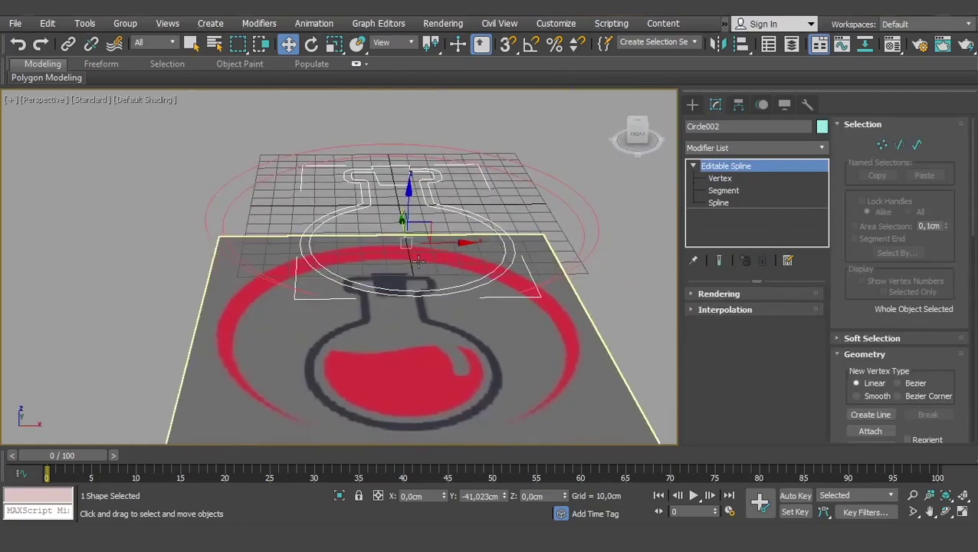
{"action": "key", "text": "t"}
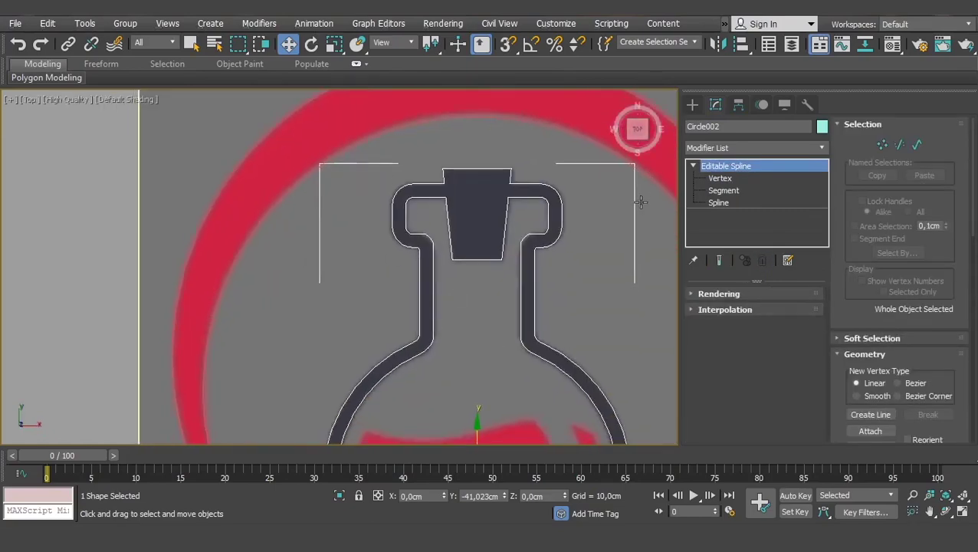
{"action": "left_click", "coordinate": [692, 105]}
{"action": "left_click", "coordinate": [725, 219]}
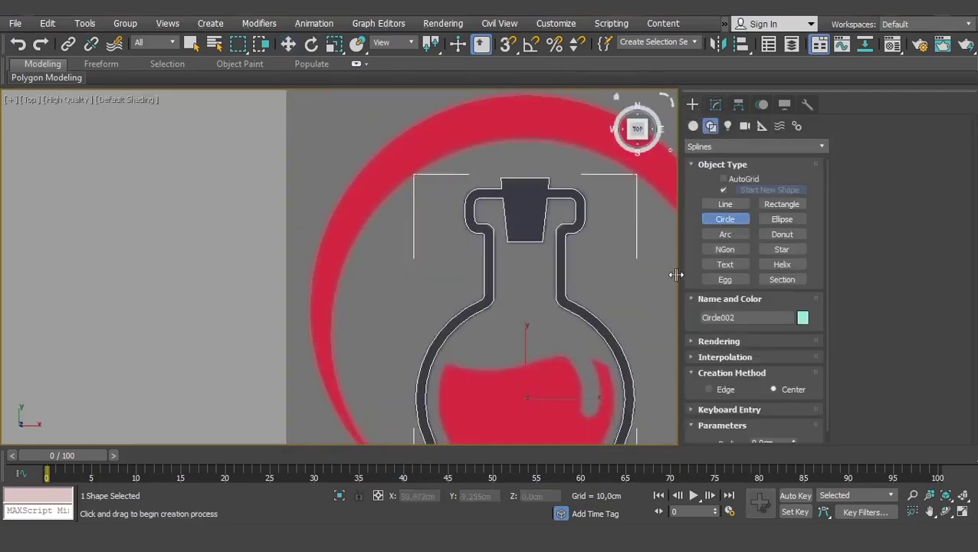
{"action": "scroll", "coordinate": [499, 305], "scroll_direction": "up", "scroll_amount": 2}
{"action": "left_click_drag", "start_coordinate": [479, 277], "coordinate": [559, 370]}
{"action": "key", "text": "w"}
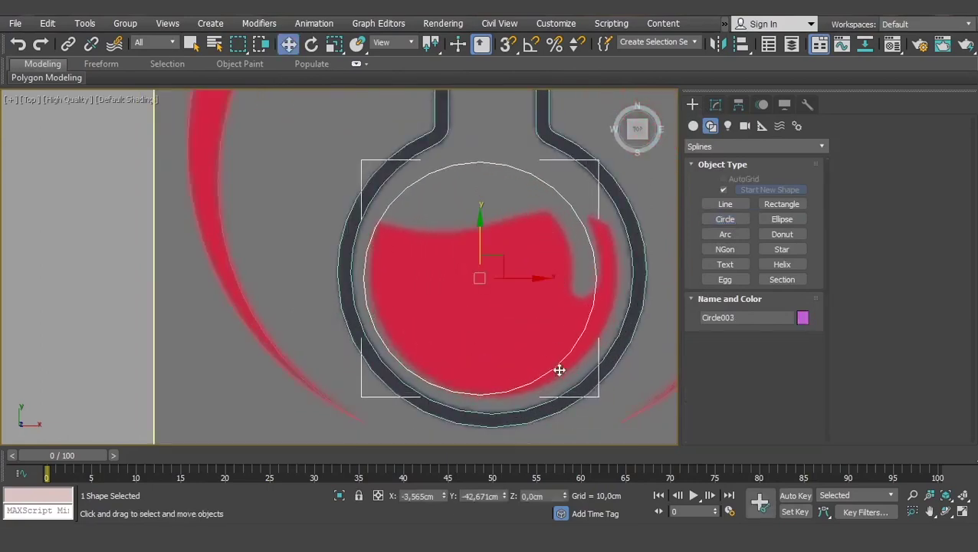
- Centre the circle at X 0, enlarge its radius to 36,552 cm, and move it up
{"action": "right_click", "coordinate": [443, 496]}
{"action": "middle_click_drag", "start_coordinate": [481, 300], "coordinate": [455, 295]}
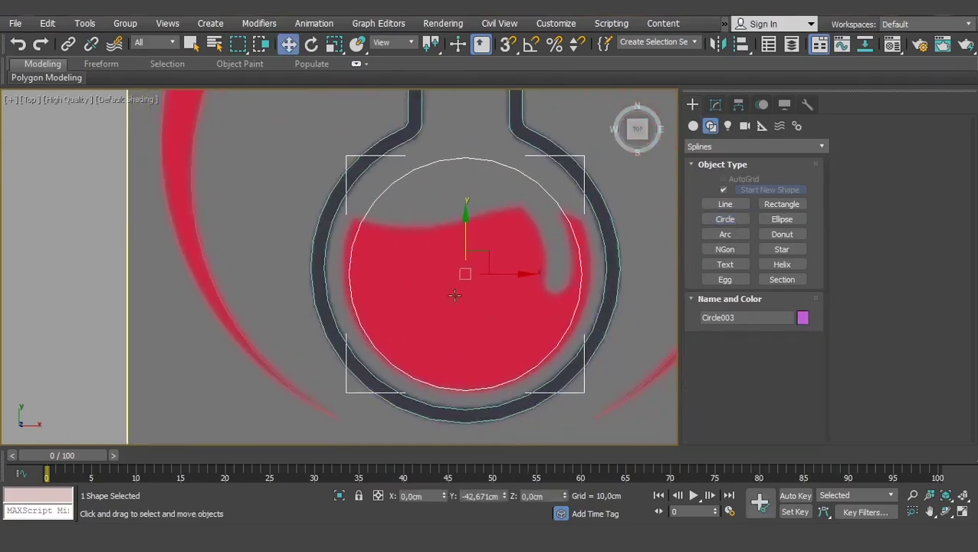
{"action": "left_click", "coordinate": [717, 104]}
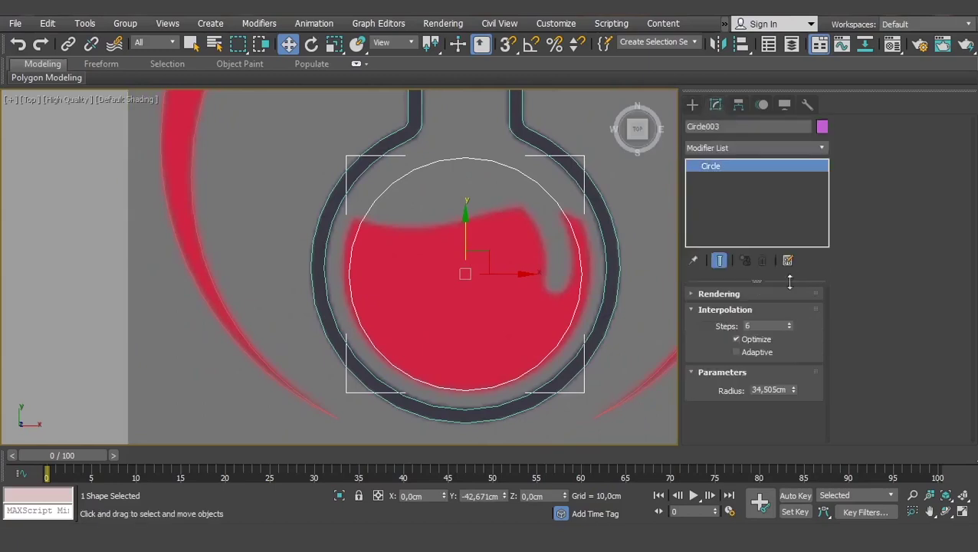
{"action": "left_click_drag", "start_coordinate": [795, 391], "coordinate": [797, 375]}
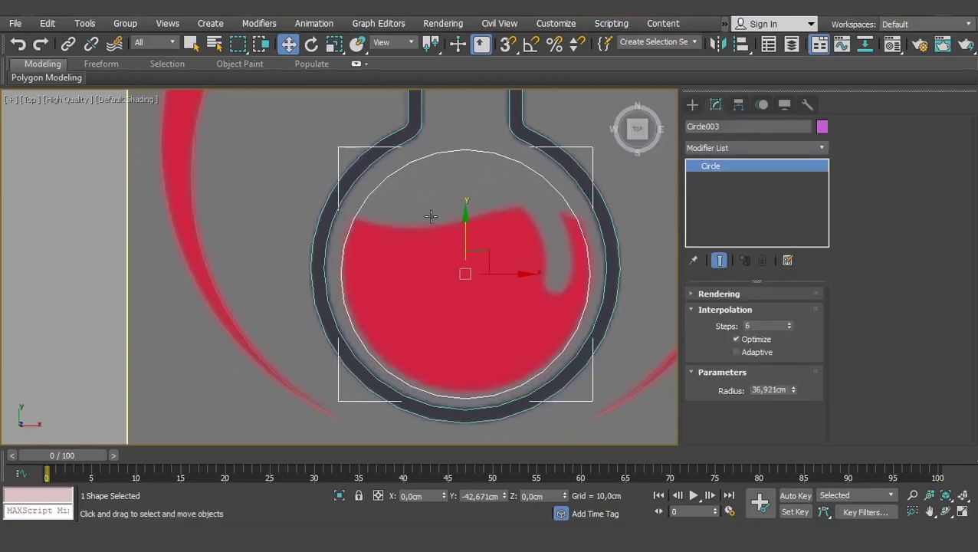
{"action": "left_click_drag", "start_coordinate": [468, 223], "coordinate": [468, 217]}
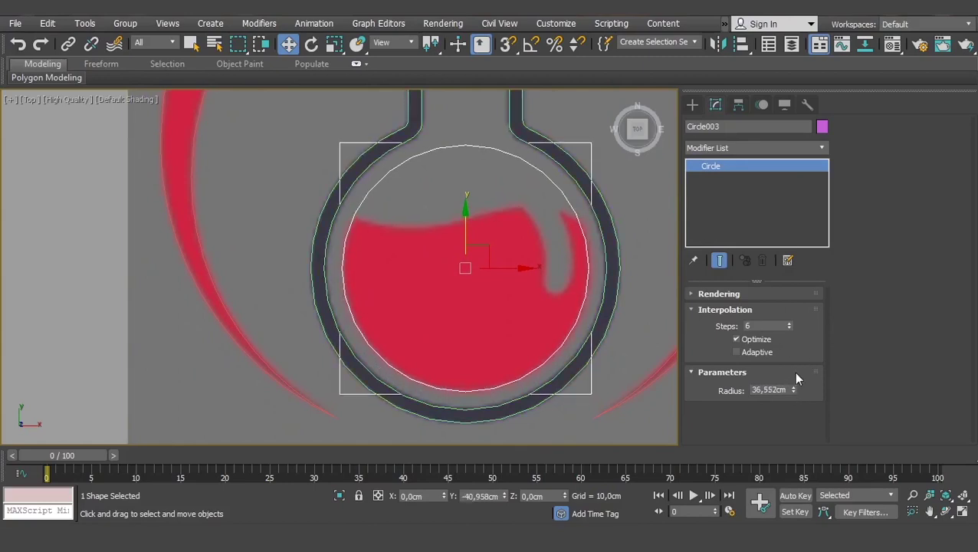
{"action": "scroll", "coordinate": [569, 174], "scroll_direction": "up", "scroll_amount": 3}
- Draw a Bezier wave line across the liquid's top, from left of the liquid to the right wall
{"action": "left_click", "coordinate": [692, 104]}
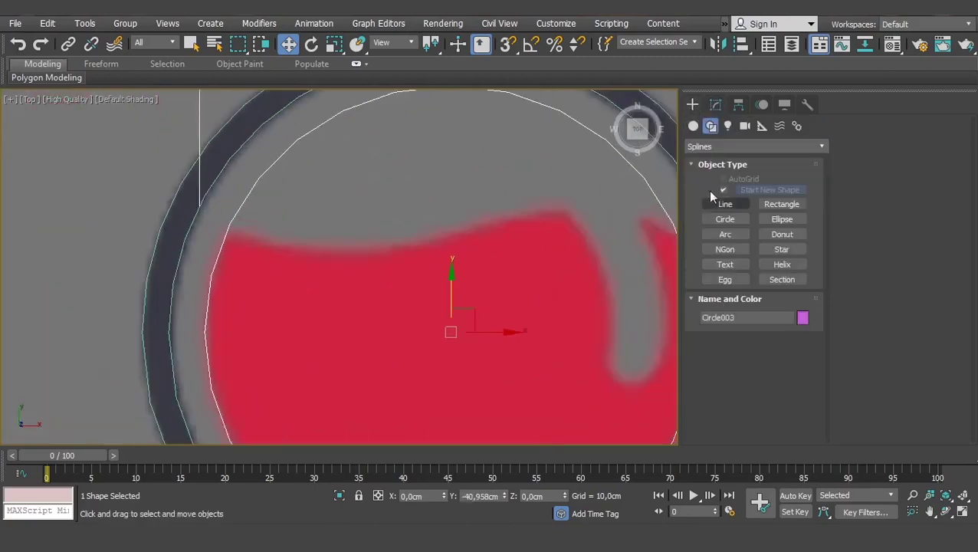
{"action": "left_click", "coordinate": [728, 205]}
{"action": "middle_click_drag", "start_coordinate": [227, 236], "coordinate": [135, 262]}
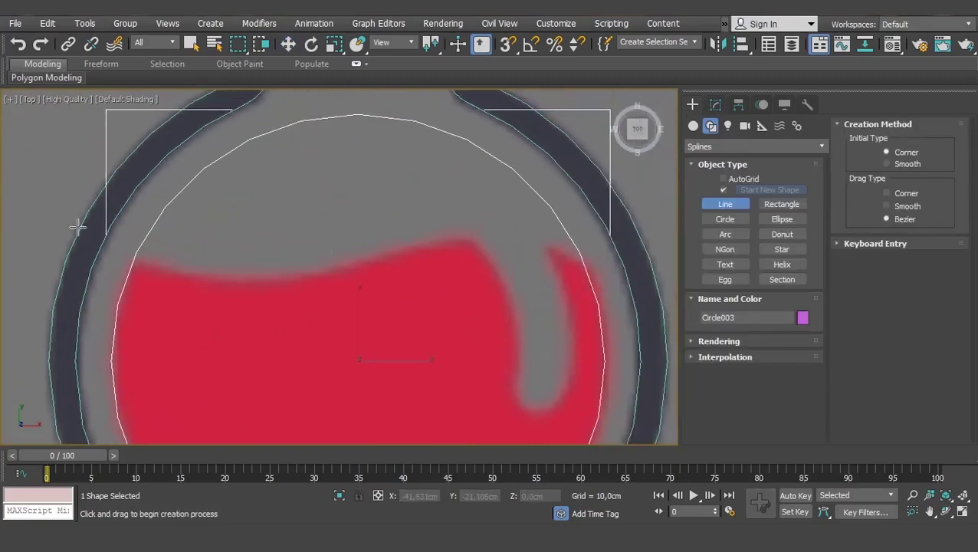
{"action": "left_click", "coordinate": [46, 201]}
{"action": "left_click_drag", "start_coordinate": [227, 282], "coordinate": [305, 282]}
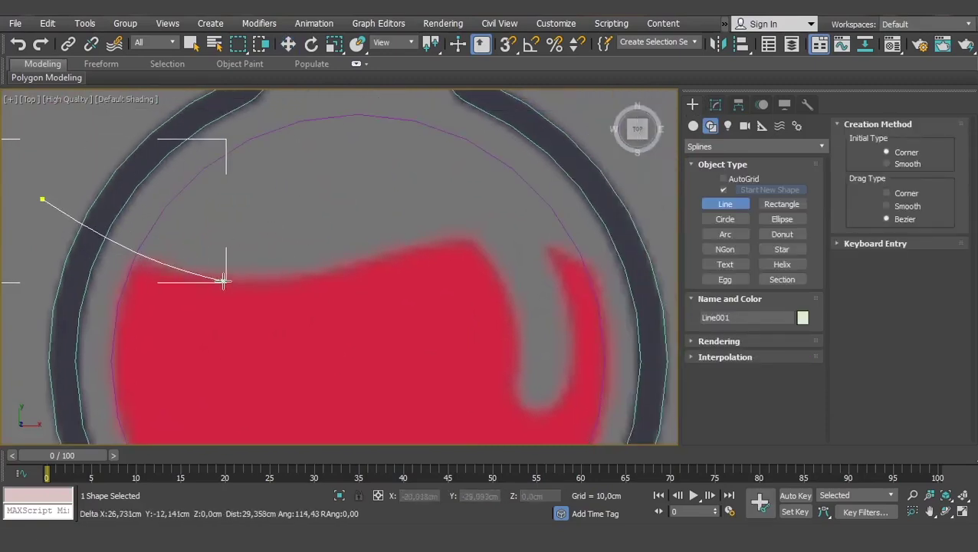
{"action": "left_click_drag", "start_coordinate": [393, 250], "coordinate": [414, 246]}
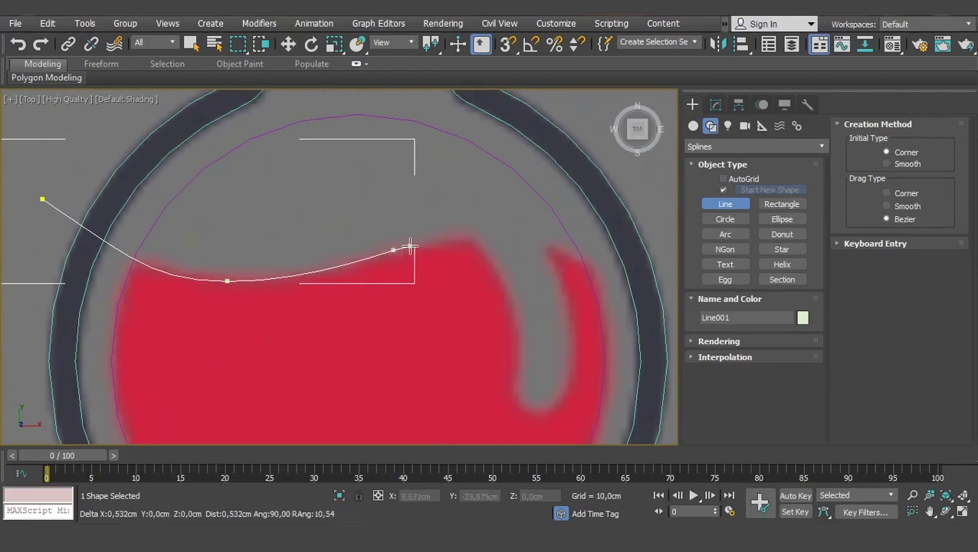
{"action": "left_click_drag", "start_coordinate": [512, 234], "coordinate": [558, 239]}
{"action": "left_click", "coordinate": [650, 290]}
{"action": "right_click", "coordinate": [650, 290]}
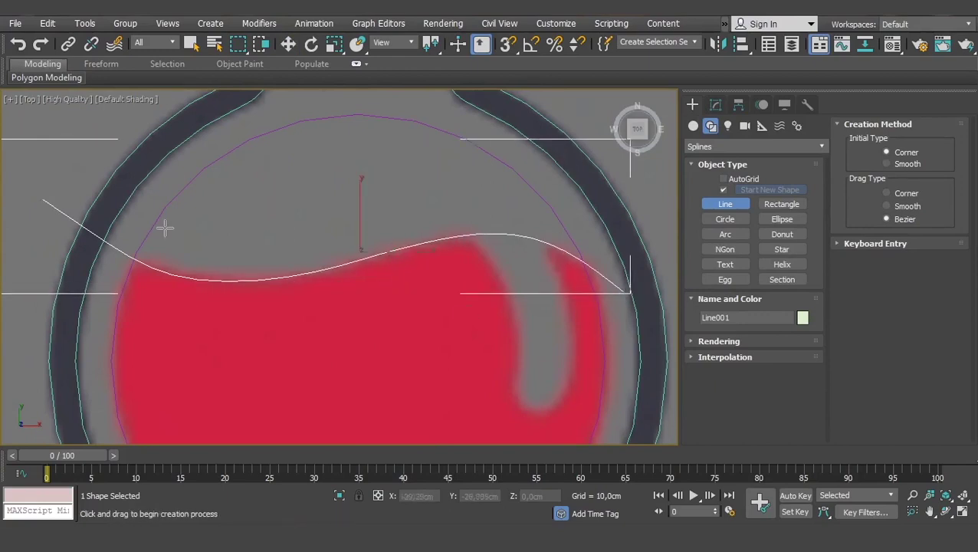
- Draw a U-shaped drip curve on the liquid's right side
{"action": "scroll", "coordinate": [307, 223], "scroll_direction": "up", "scroll_amount": 3}
{"action": "scroll", "coordinate": [354, 117], "scroll_direction": "up", "scroll_amount": 2}
{"action": "left_click_drag", "start_coordinate": [359, 117], "coordinate": [445, 222]}
{"action": "left_click", "coordinate": [457, 338]}
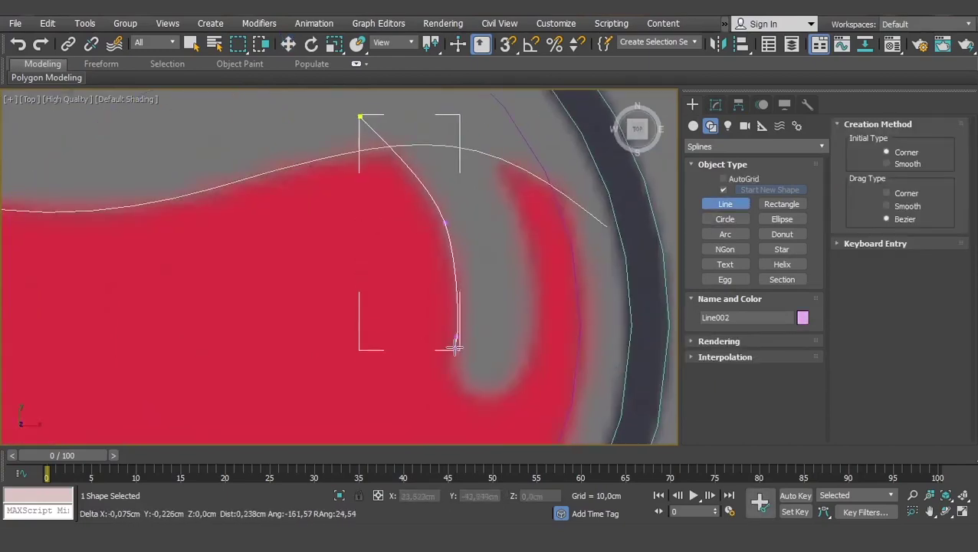
{"action": "left_click", "coordinate": [470, 394]}
{"action": "left_click", "coordinate": [531, 237]}
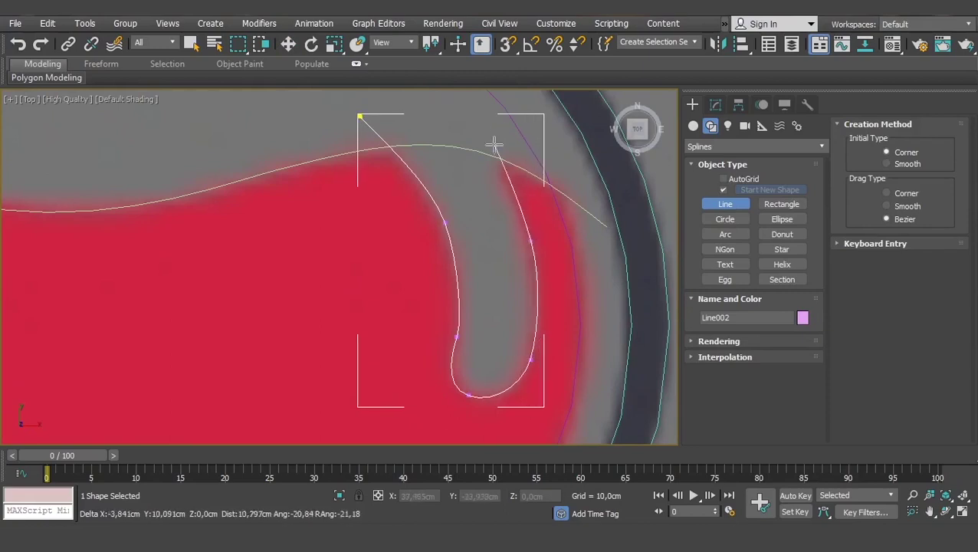
{"action": "left_click", "coordinate": [458, 112]}
{"action": "right_click", "coordinate": [445, 96]}
- Edit the drip line at Vertex level and select a point on its curve
{"action": "left_click", "coordinate": [715, 105]}
{"action": "key", "text": "1"}
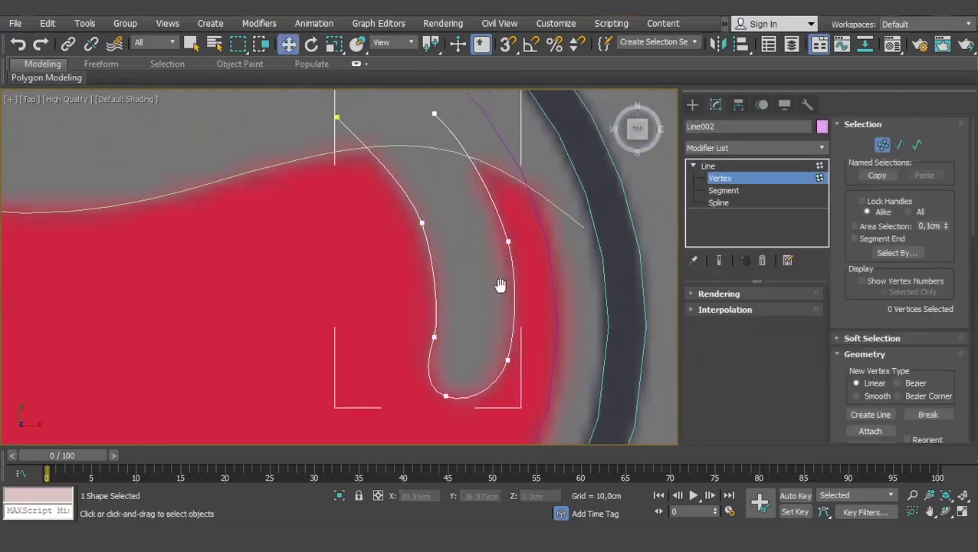
{"action": "left_click", "coordinate": [504, 249]}
{"action": "scroll", "coordinate": [500, 317], "scroll_direction": "up", "scroll_amount": 3}
{"action": "scroll", "coordinate": [500, 314], "scroll_direction": "down", "scroll_amount": 2}
{"action": "scroll", "coordinate": [429, 253], "scroll_direction": "up", "scroll_amount": 2}
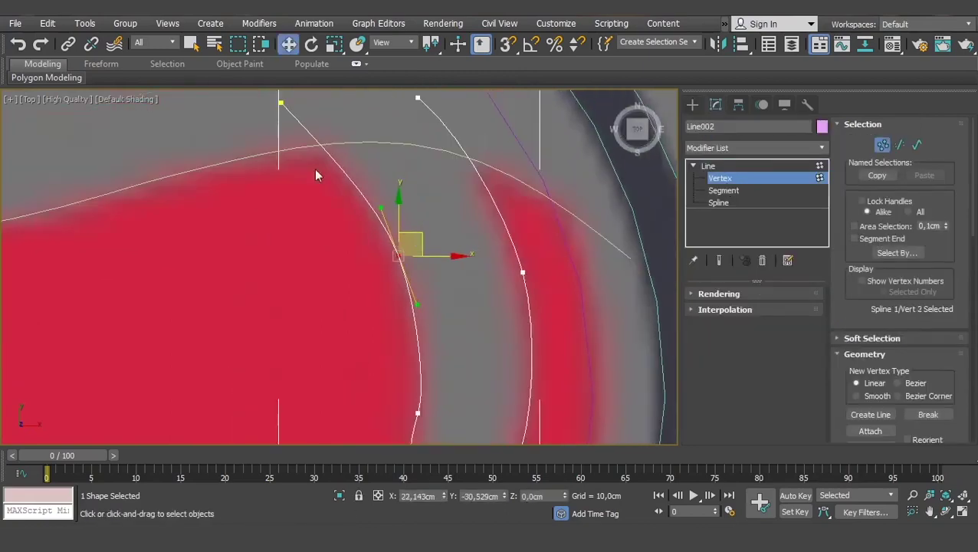
{"action": "scroll", "coordinate": [368, 199], "scroll_direction": "up", "scroll_amount": 1}
{"action": "scroll", "coordinate": [452, 329], "scroll_direction": "down", "scroll_amount": 1}
- Adjust the drip's left, bottom and right-side vertices up to its top end
{"action": "left_click", "coordinate": [439, 350]}
{"action": "middle_click_drag", "start_coordinate": [428, 377], "coordinate": [432, 315]}
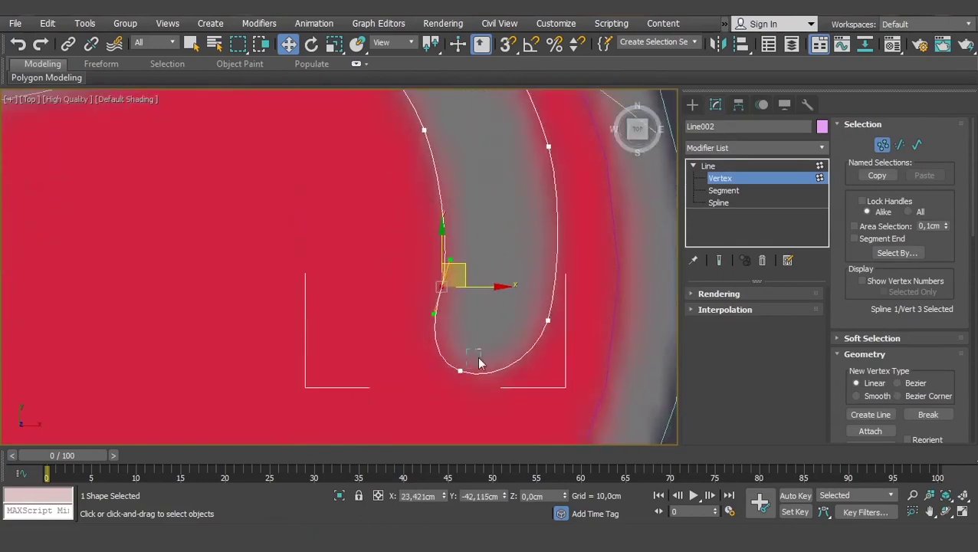
{"action": "left_click", "coordinate": [465, 373]}
{"action": "left_click", "coordinate": [547, 320]}
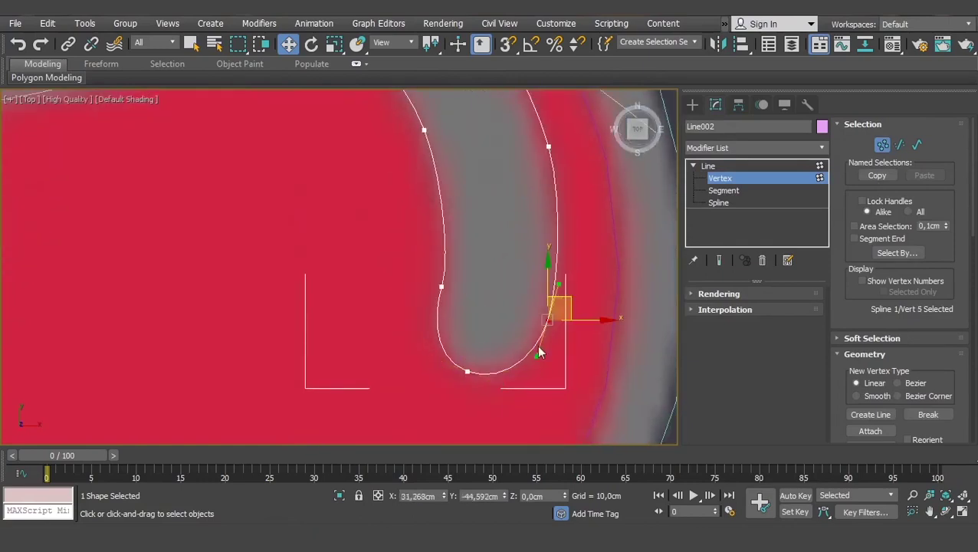
{"action": "scroll", "coordinate": [571, 315], "scroll_direction": "down", "scroll_amount": 2}
{"action": "left_click", "coordinate": [530, 209]}
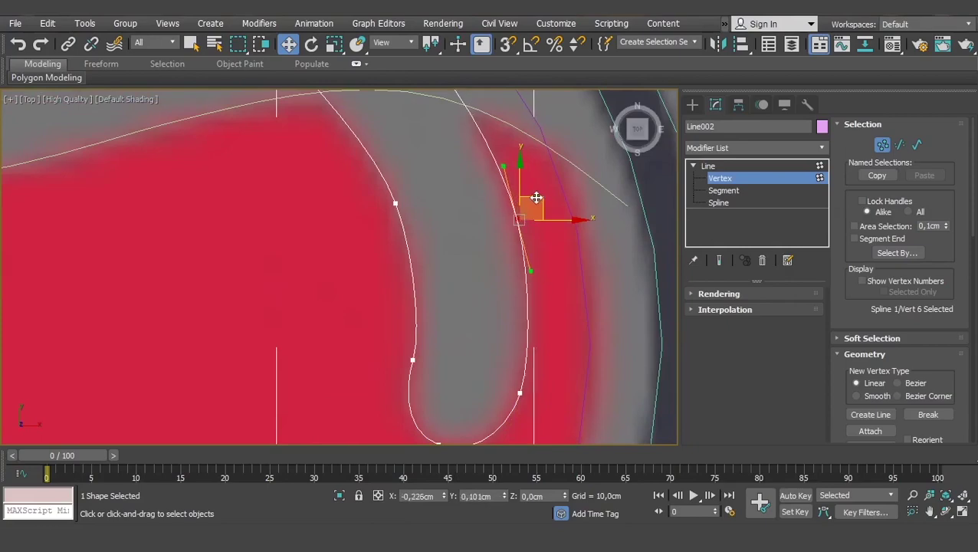
{"action": "scroll", "coordinate": [460, 205], "scroll_direction": "down", "scroll_amount": 2}
{"action": "left_click", "coordinate": [454, 202]}
{"action": "scroll", "coordinate": [477, 180], "scroll_direction": "down", "scroll_amount": 2}
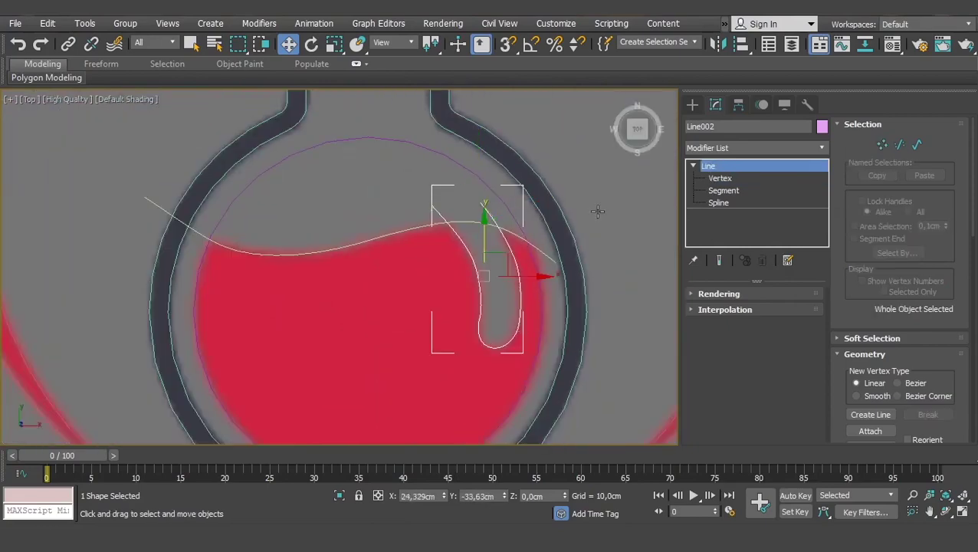
{"action": "left_click", "coordinate": [531, 230]}
- Convert the liquid circle to an Editable Spline and attach the wave line
{"action": "right_click", "coordinate": [711, 166]}
{"action": "left_click", "coordinate": [739, 338]}
{"action": "left_click", "coordinate": [870, 431]}
{"action": "left_click", "coordinate": [479, 261]}
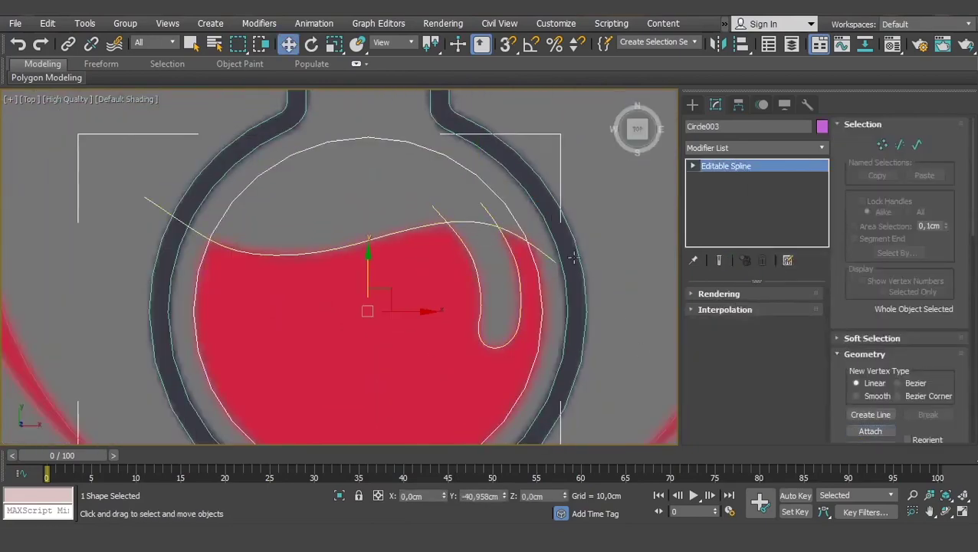
- At Spline level, trim away the wave's left tail and the circle's top arc
{"action": "key", "text": "3"}
{"action": "scroll", "coordinate": [855, 365], "scroll_direction": "down", "scroll_amount": 5}
{"action": "left_click", "coordinate": [870, 305]}
{"action": "left_click", "coordinate": [206, 228]}
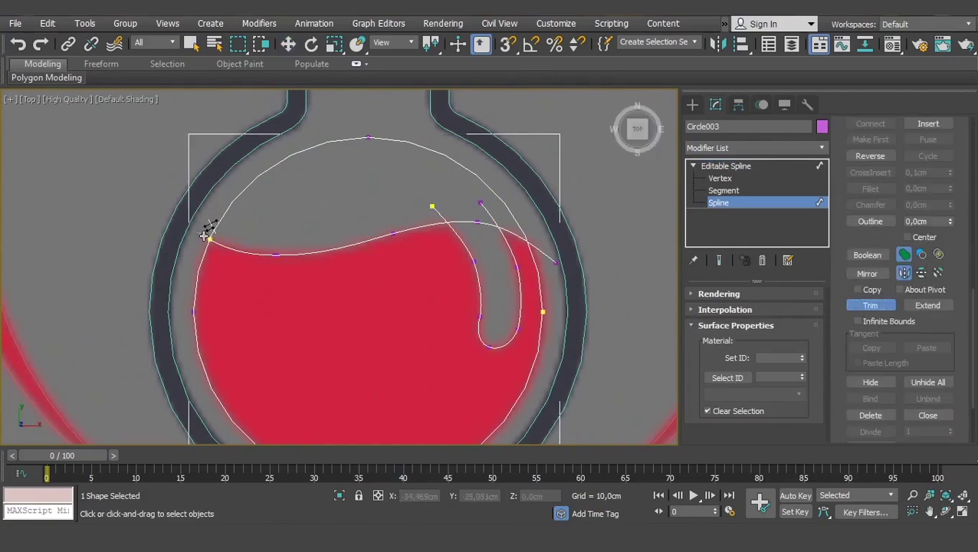
{"action": "left_click", "coordinate": [215, 227]}
{"action": "scroll", "coordinate": [448, 209], "scroll_direction": "up", "scroll_amount": 2}
- Select all the liquid outline's vertices and weld the overlapping ones
{"action": "left_click", "coordinate": [719, 178]}
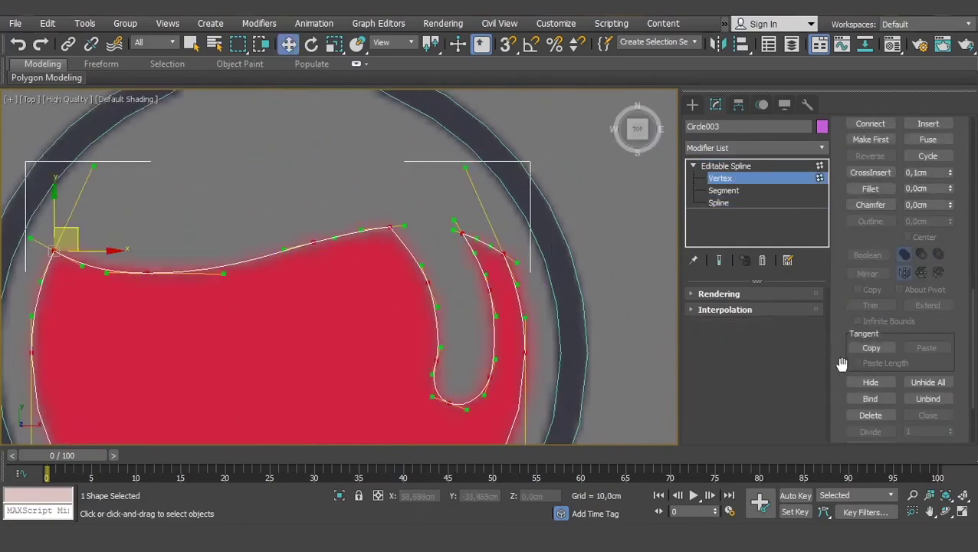
{"action": "scroll", "coordinate": [881, 230], "scroll_direction": "up", "scroll_amount": 3}
{"action": "key", "text": "ctrl+a"}
{"action": "left_click", "coordinate": [870, 200]}
{"action": "left_click", "coordinate": [726, 165]}
{"action": "middle_click_drag", "start_coordinate": [464, 266], "coordinate": [429, 280]}
{"action": "scroll", "coordinate": [429, 280], "scroll_direction": "down", "scroll_amount": 4}
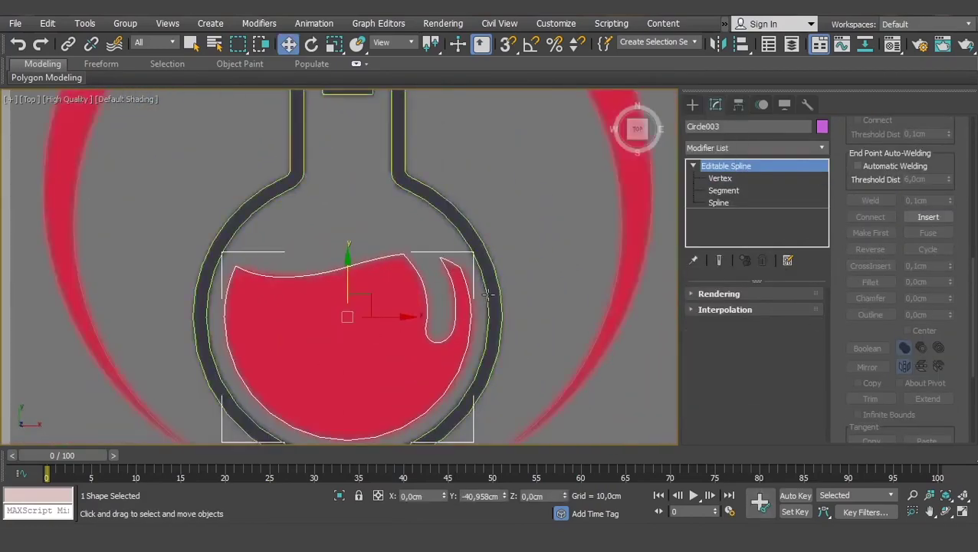
- Test an Extrude on the liquid shape in Perspective view, then undo it
{"action": "key", "text": "p"}
{"action": "left_click", "coordinate": [747, 145]}
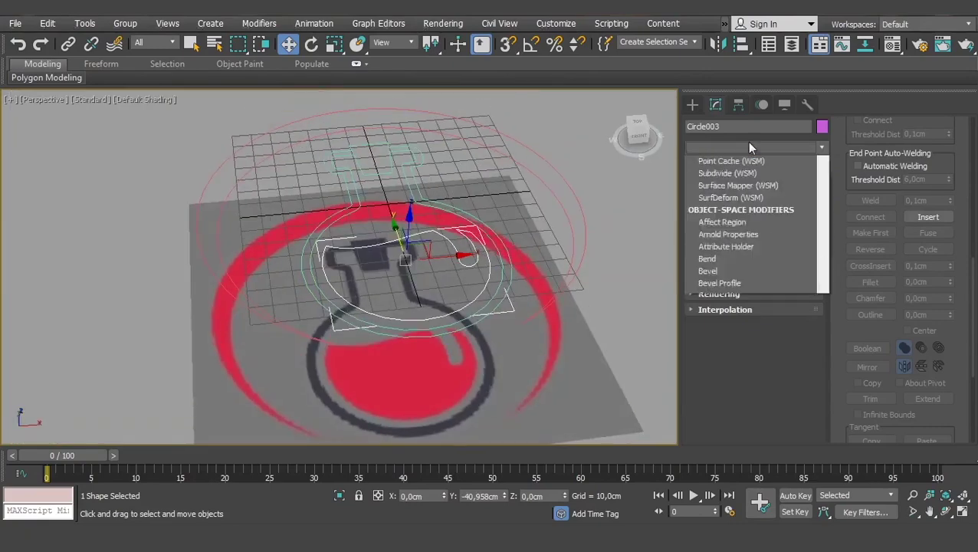
{"action": "scroll", "coordinate": [751, 140], "scroll_direction": "up", "scroll_amount": 5}
{"action": "scroll", "coordinate": [762, 138], "scroll_direction": "down", "scroll_amount": 5}
{"action": "type", "text": "e"}
{"action": "key", "text": "Return"}
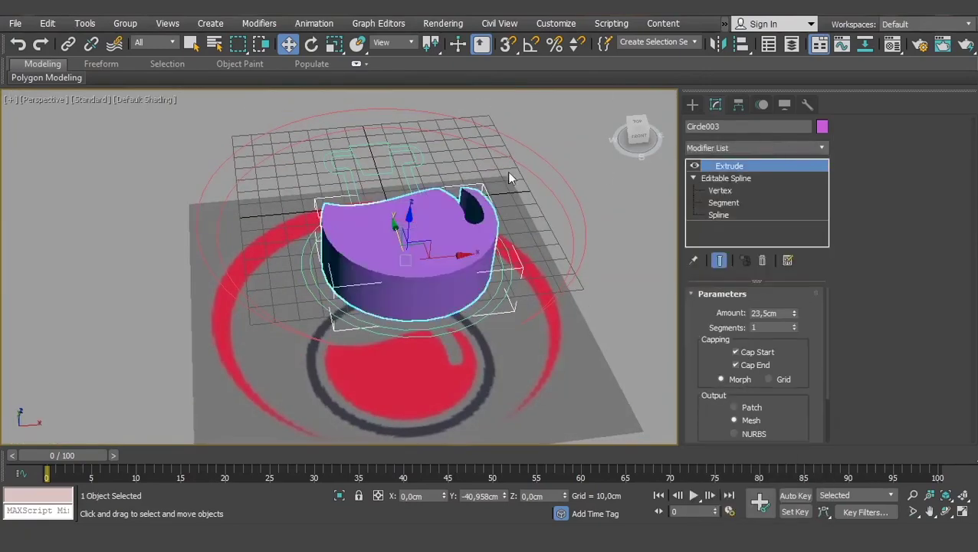
{"action": "middle_click_drag", "start_coordinate": [429, 260], "coordinate": [564, 234], "text": "alt"}
{"action": "key", "text": "ctrl+z"}
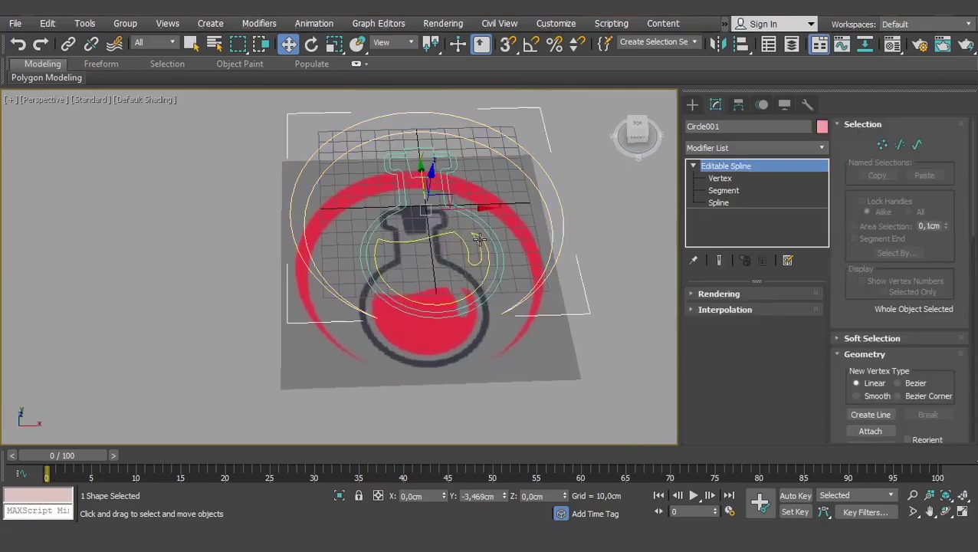
{"action": "left_click", "coordinate": [489, 238], "text": "ctrl"}
{"action": "left_click", "coordinate": [527, 241], "text": "ctrl"}
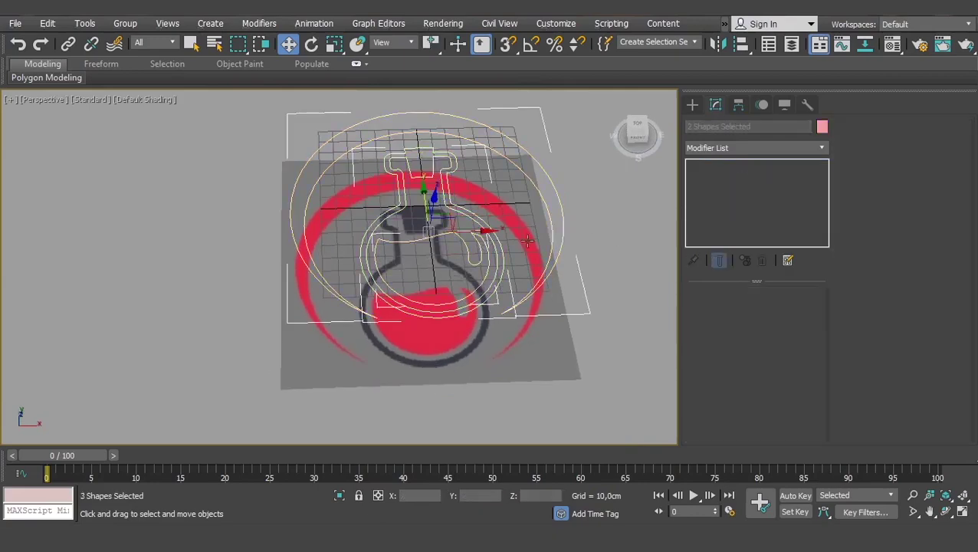
{"action": "left_click", "coordinate": [730, 148]}
{"action": "type", "text": "ex"}
{"action": "key", "text": "Return"}
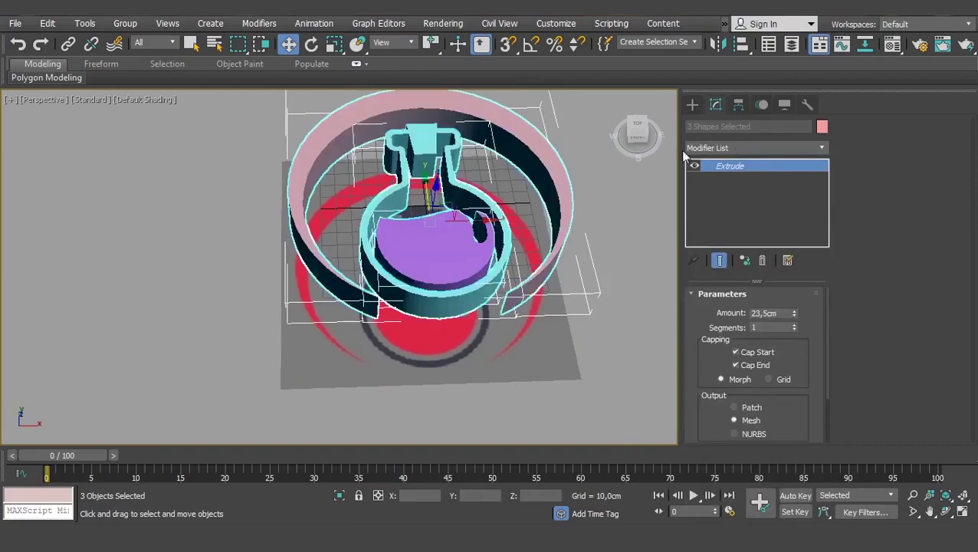
{"action": "mouse_move", "coordinate": [458, 269]}
{"action": "middle_mouse_down", "text": "alt"}
{"action": "mouse_move", "coordinate": [353, 213]}
{"action": "mouse_move", "coordinate": [455, 207]}
{"action": "mouse_move", "coordinate": [460, 256]}
{"action": "middle_mouse_up", "text": "alt"}
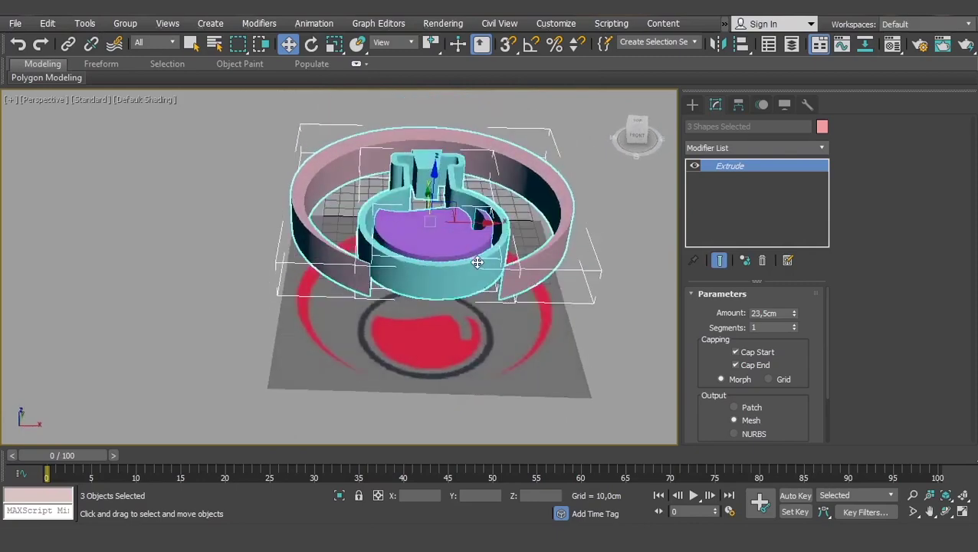
{"action": "scroll", "coordinate": [477, 263], "scroll_direction": "up", "scroll_amount": 5}
{"action": "scroll", "coordinate": [477, 268], "scroll_direction": "down", "scroll_amount": 3}
{"action": "scroll", "coordinate": [479, 276], "scroll_direction": "down", "scroll_amount": 1}
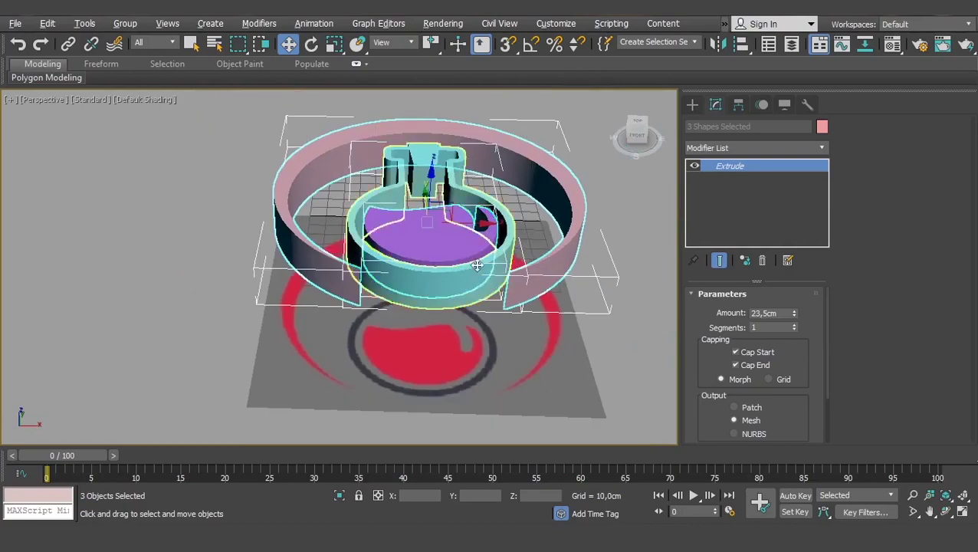
{"action": "scroll", "coordinate": [499, 241], "scroll_direction": "up", "scroll_amount": 3}
{"action": "scroll", "coordinate": [506, 287], "scroll_direction": "down", "scroll_amount": 1}
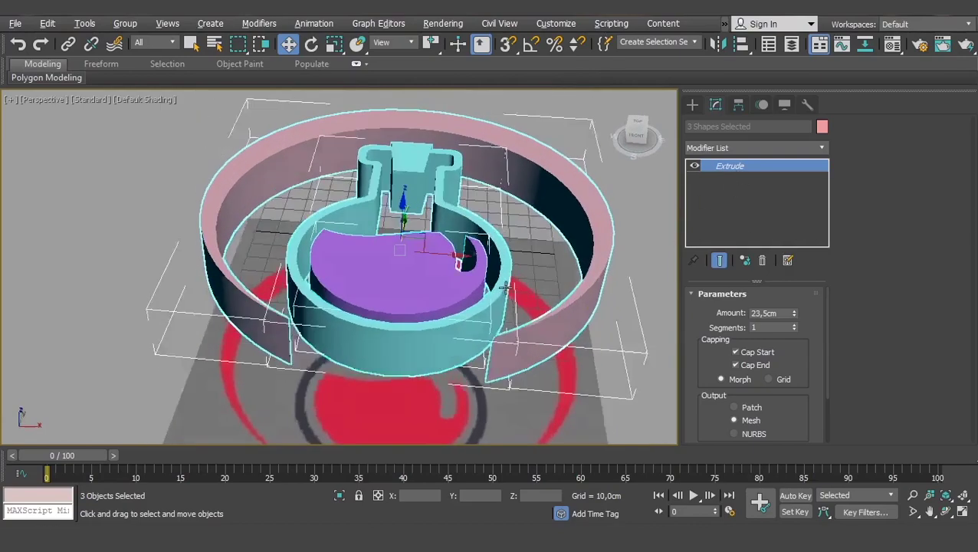
{"action": "mouse_move", "coordinate": [506, 286]}
{"action": "middle_mouse_down", "text": "alt"}
{"action": "mouse_move", "coordinate": [567, 268]}
{"action": "mouse_move", "coordinate": [590, 225]}
{"action": "middle_mouse_up", "text": "alt"}
{"action": "scroll", "coordinate": [545, 248], "scroll_direction": "up", "scroll_amount": 3}
{"action": "scroll", "coordinate": [590, 224], "scroll_direction": "up", "scroll_amount": 2}
{"action": "scroll", "coordinate": [636, 230], "scroll_direction": "up", "scroll_amount": 2}
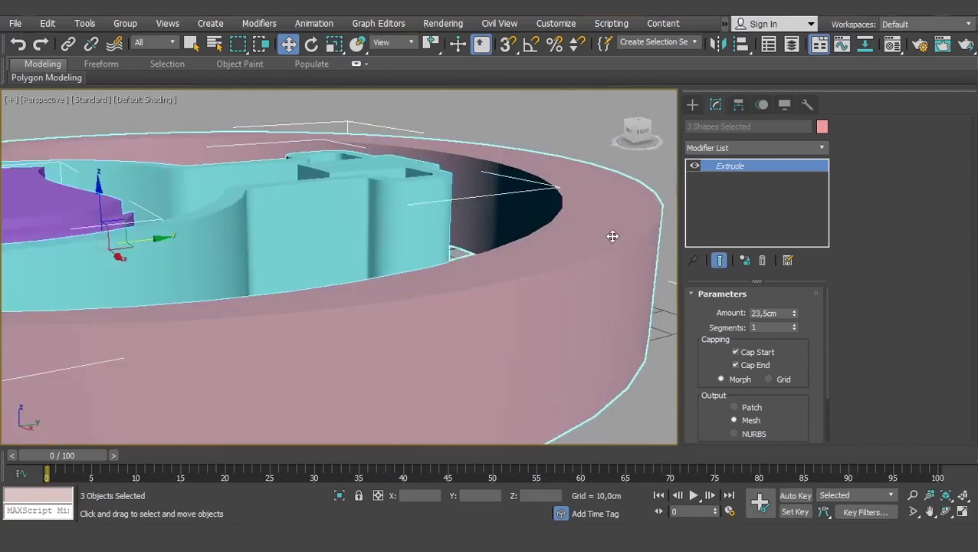
{"action": "scroll", "coordinate": [636, 270], "scroll_direction": "down", "scroll_amount": 5}
{"action": "mouse_move", "coordinate": [636, 271]}
{"action": "middle_mouse_down", "text": "alt"}
{"action": "mouse_move", "coordinate": [565, 280]}
{"action": "mouse_move", "coordinate": [528, 219]}
{"action": "mouse_move", "coordinate": [536, 219]}
{"action": "middle_mouse_up", "text": "alt"}
{"action": "scroll", "coordinate": [526, 230], "scroll_direction": "up", "scroll_amount": 2}
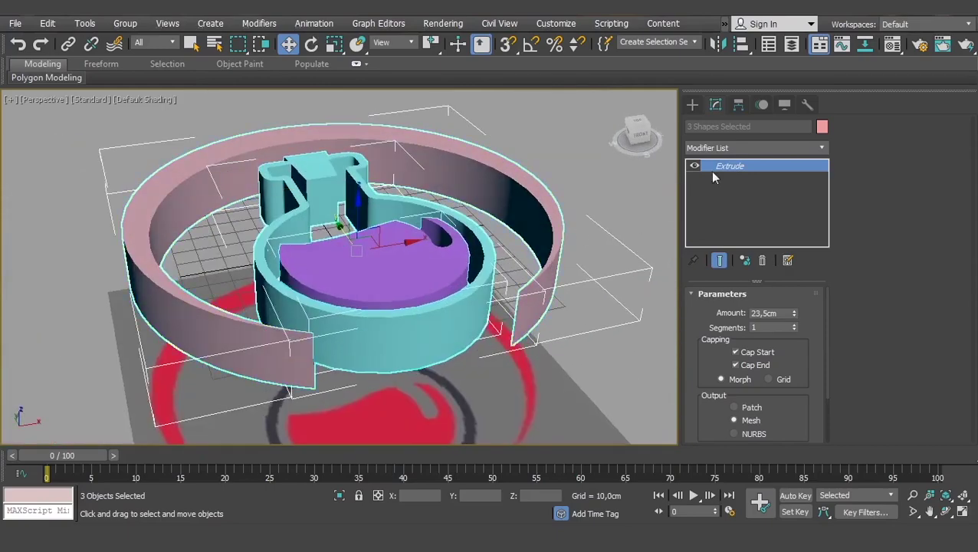
{"action": "left_click", "coordinate": [762, 260]}
{"action": "left_click", "coordinate": [446, 256]}
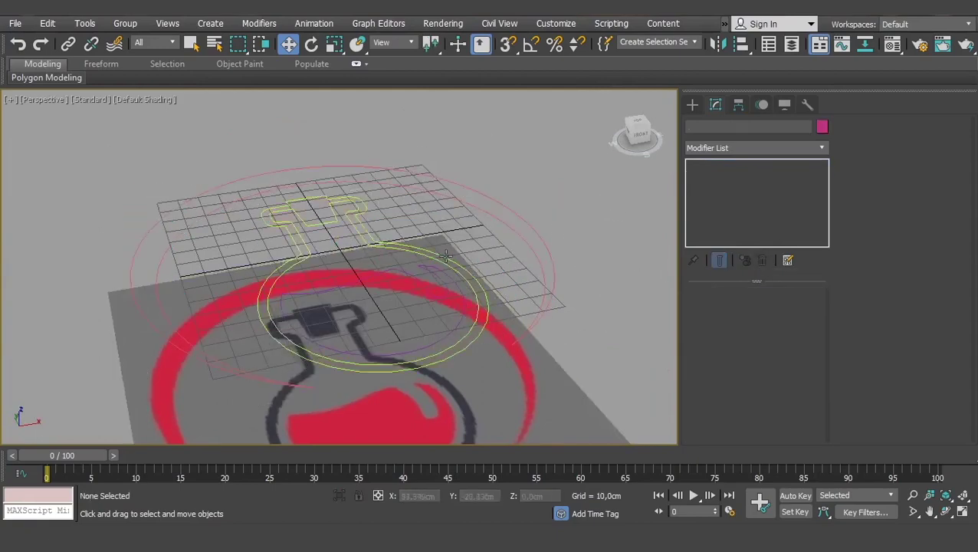
- Apply Bevel to the Circle002 flask outline, with Level 1 height 6,0 cm and an outline thickening the walls
{"action": "left_click", "coordinate": [400, 246]}
{"action": "left_click", "coordinate": [802, 148]}
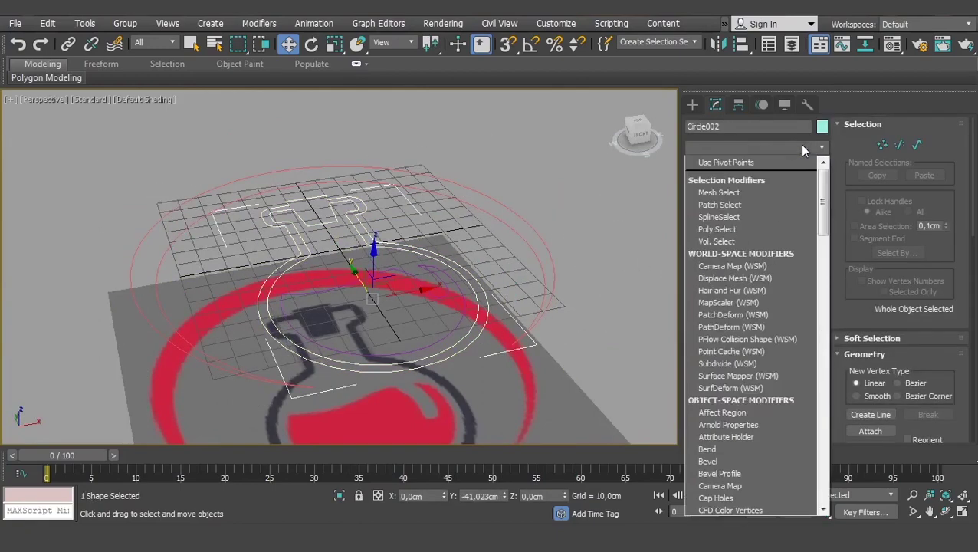
{"action": "key", "text": "b"}
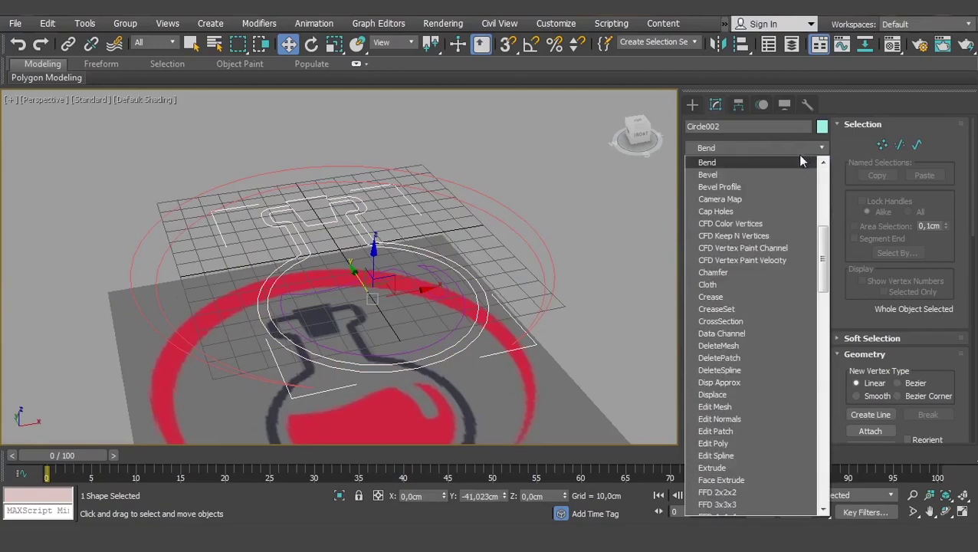
{"action": "left_click", "coordinate": [717, 173]}
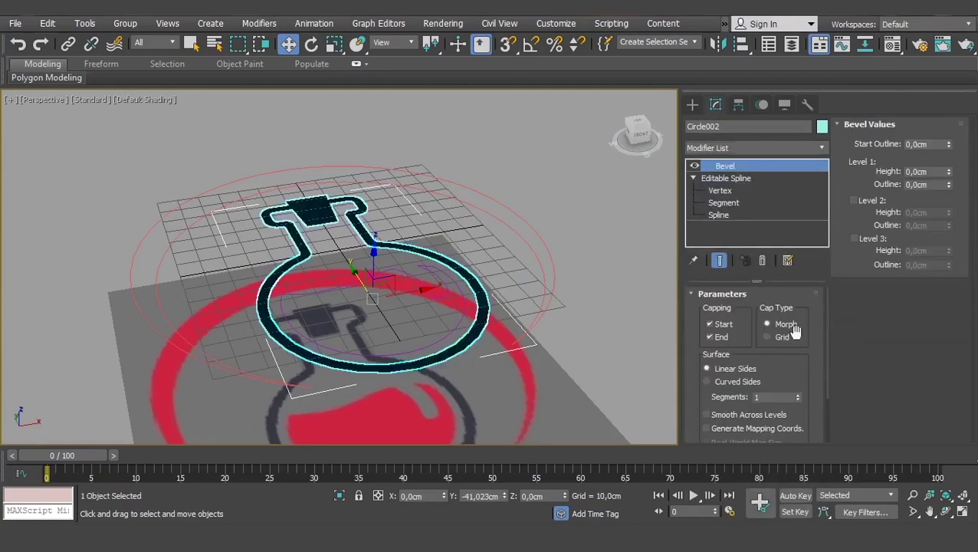
{"action": "left_click_drag", "start_coordinate": [951, 175], "coordinate": [945, 184]}
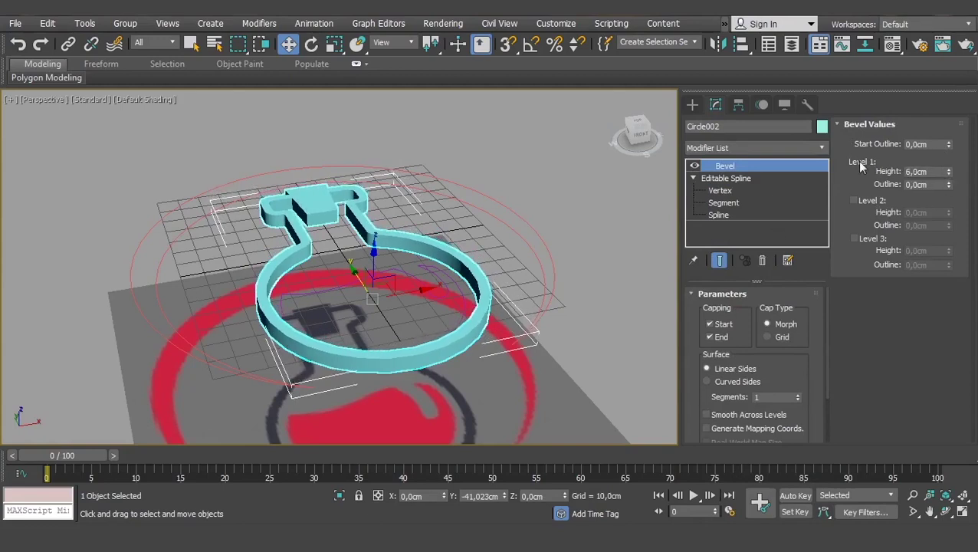
{"action": "mouse_move", "coordinate": [949, 185]}
{"action": "left_mouse_down"}
{"action": "mouse_move", "coordinate": [950, 176]}
{"action": "mouse_move", "coordinate": [952, 184]}
{"action": "left_mouse_up"}
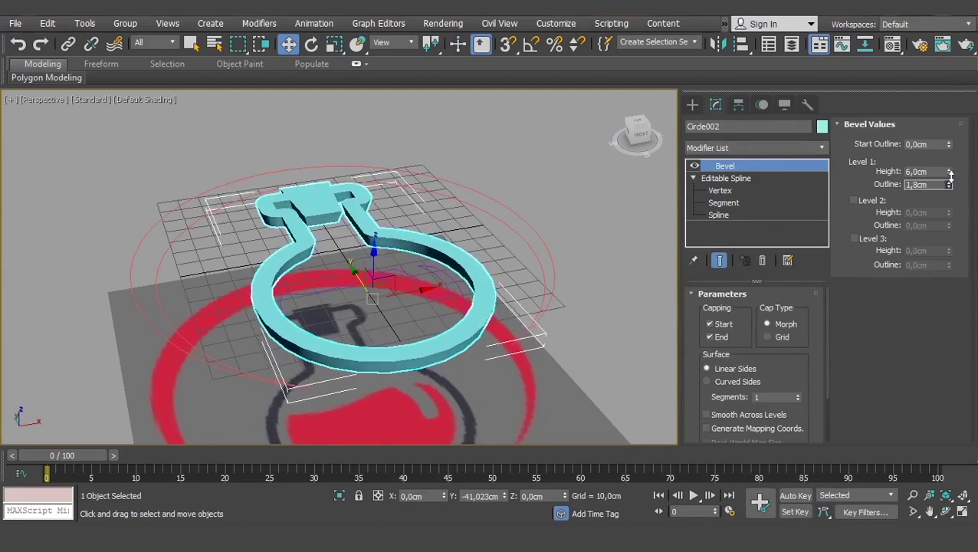
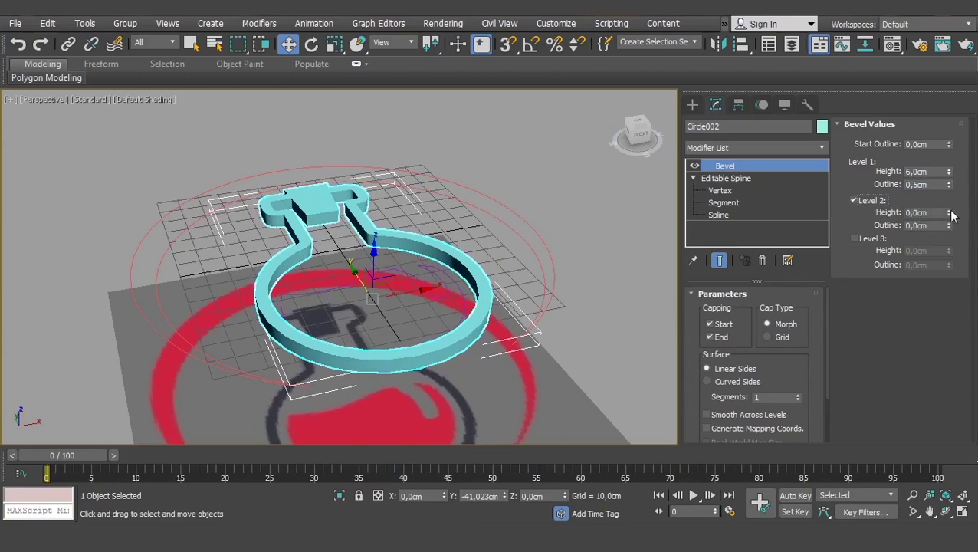
- Set Bevel Level 2 height 27,5cm, Level 1 height 1,0cm, and Level 3 height 1,0cm with -0,5cm outline
{"action": "left_click_drag", "start_coordinate": [951, 213], "coordinate": [947, 171]}
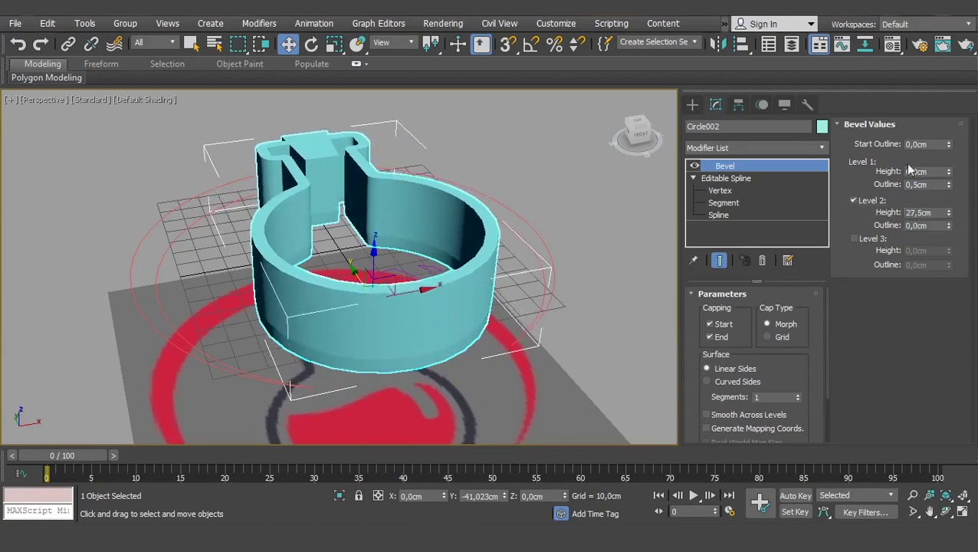
{"action": "type", "text": "1"}
{"action": "key", "text": "Return"}
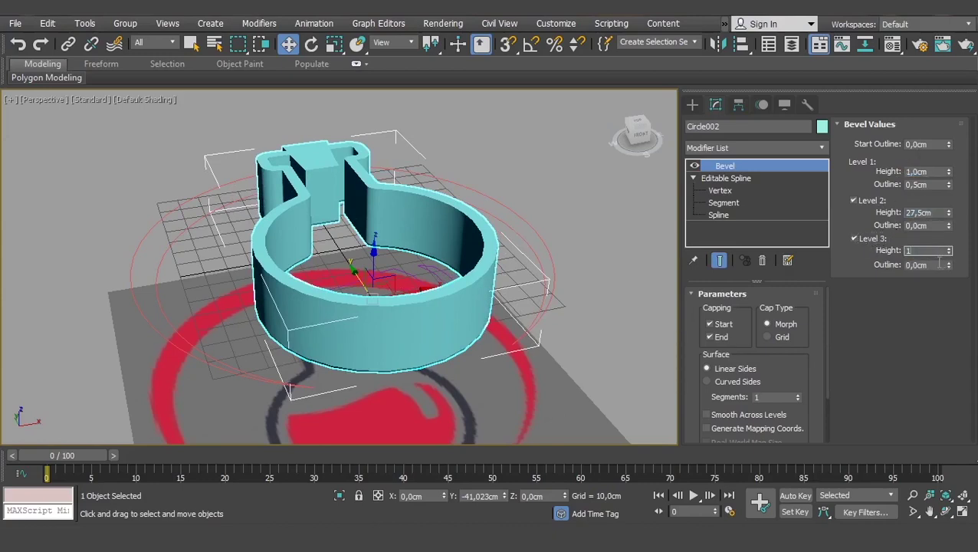
{"action": "key", "text": "Tab"}
{"action": "type", "text": "-0,5"}
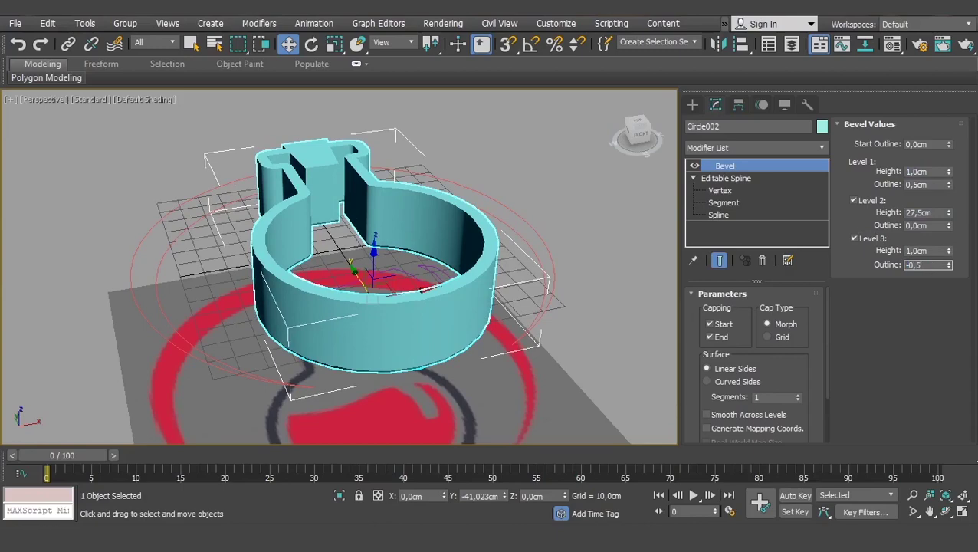
{"action": "key", "text": "Return"}
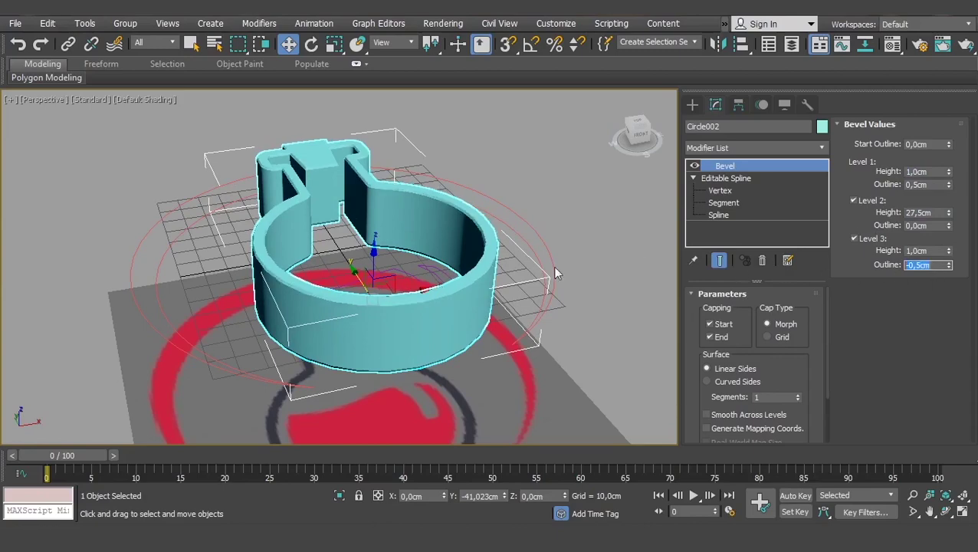
- Show the flask's mesh edges with Edged Faces and deselect the flask outline
{"action": "scroll", "coordinate": [553, 266], "scroll_direction": "up", "scroll_amount": 10}
{"action": "scroll", "coordinate": [341, 209], "scroll_direction": "down", "scroll_amount": 5}
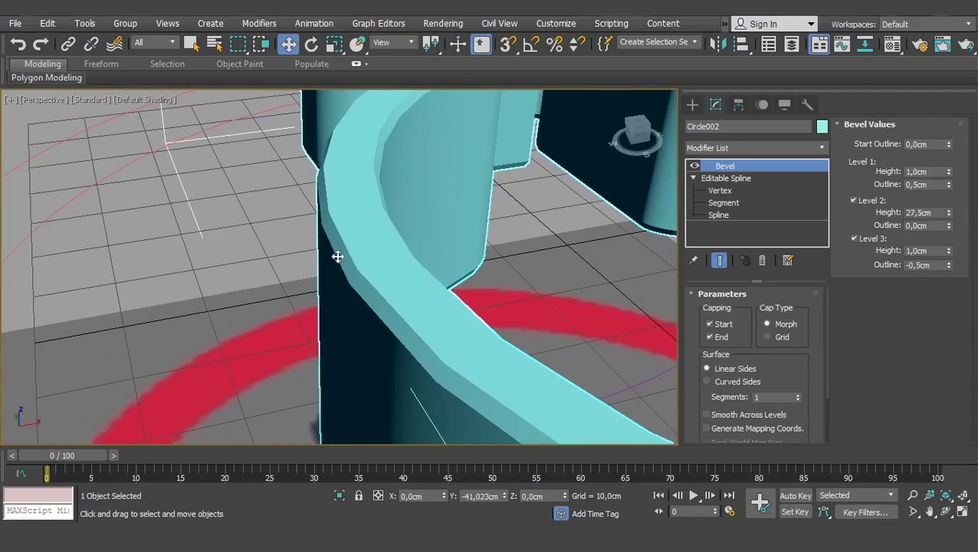
{"action": "scroll", "coordinate": [338, 257], "scroll_direction": "down", "scroll_amount": 10}
{"action": "key", "text": "F4"}
{"action": "left_click", "coordinate": [640, 191]}
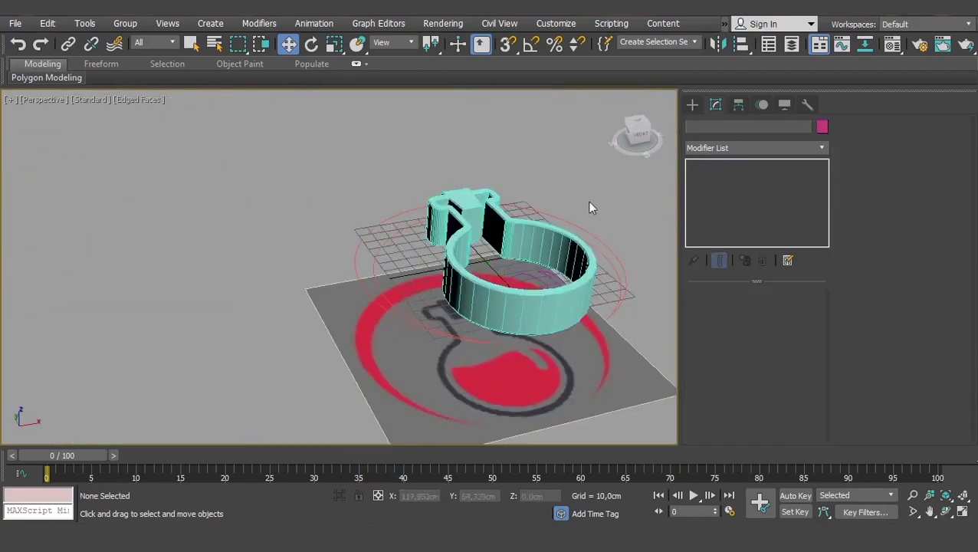
- Hide the edge lines, orbit to a high front view, and select the flask outline
{"action": "key", "text": "F4"}
{"action": "mouse_move", "coordinate": [590, 207]}
{"action": "middle_mouse_down", "text": "alt"}
{"action": "mouse_move", "coordinate": [498, 285]}
{"action": "mouse_move", "coordinate": [497, 210]}
{"action": "middle_mouse_up", "text": "alt"}
{"action": "scroll", "coordinate": [429, 195], "scroll_direction": "up", "scroll_amount": 3}
{"action": "scroll", "coordinate": [332, 227], "scroll_direction": "up", "scroll_amount": 2}
{"action": "scroll", "coordinate": [366, 249], "scroll_direction": "up", "scroll_amount": 2}
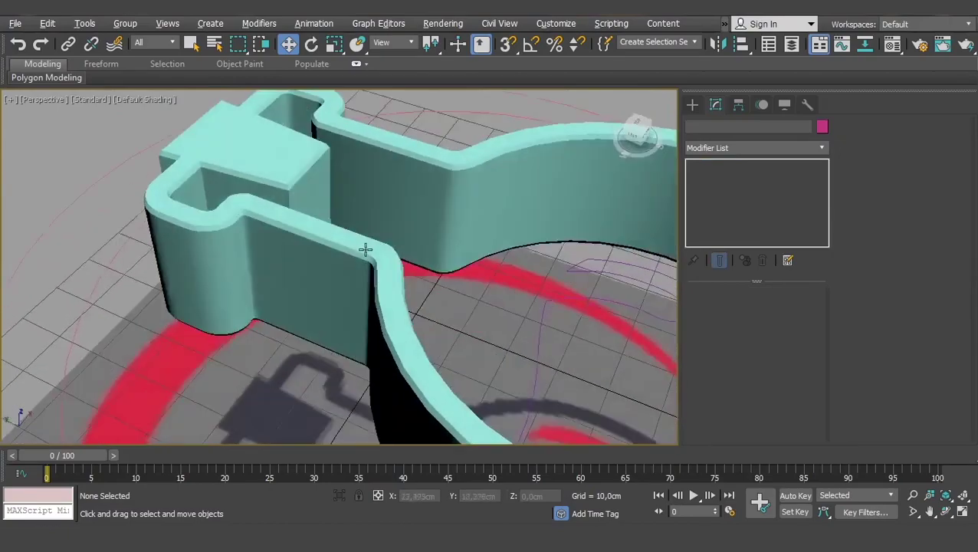
{"action": "scroll", "coordinate": [365, 249], "scroll_direction": "down", "scroll_amount": 2}
{"action": "scroll", "coordinate": [283, 256], "scroll_direction": "down", "scroll_amount": 3}
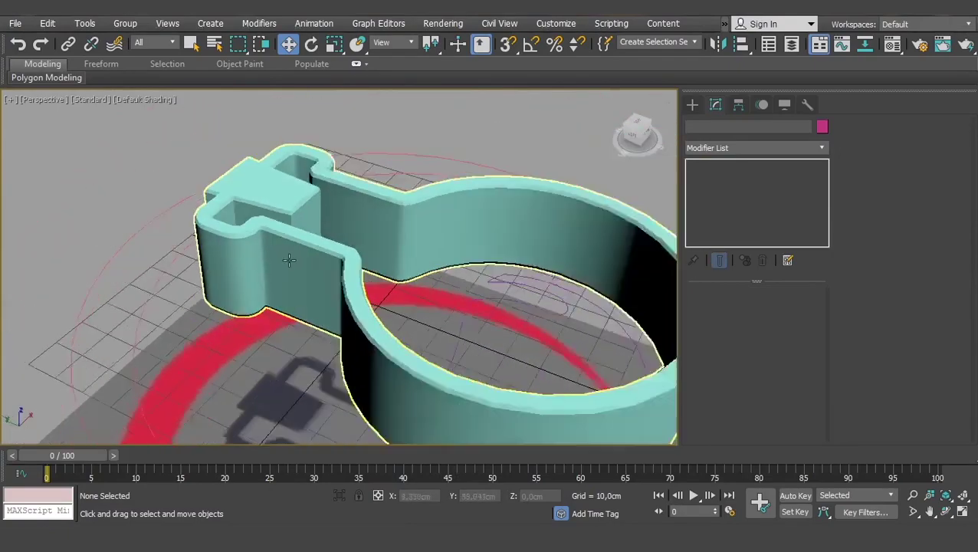
{"action": "middle_click_drag", "start_coordinate": [284, 255], "coordinate": [359, 285], "text": "alt"}
{"action": "left_click", "coordinate": [359, 285]}
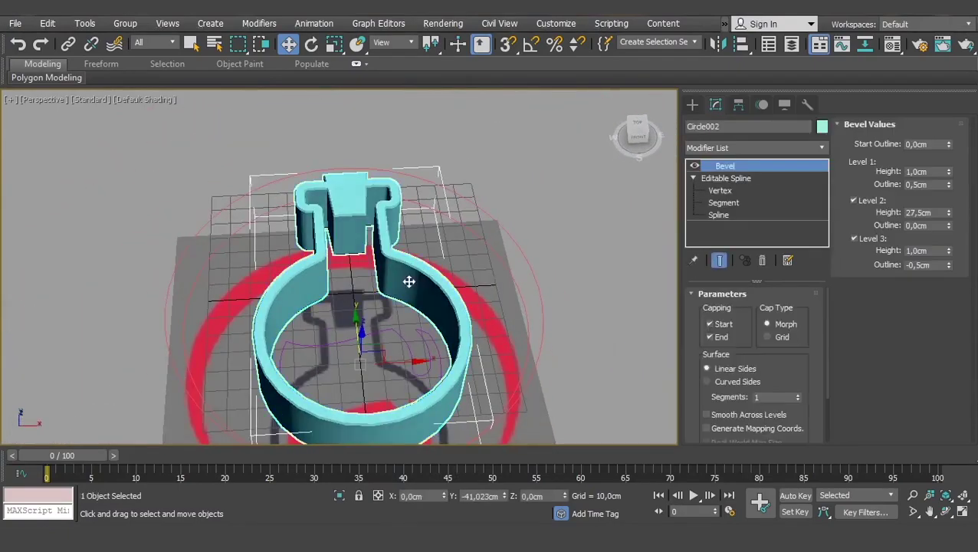
- Change the Bevel Level 2 height to 25, then lower it to 20,0cm
{"action": "scroll", "coordinate": [408, 280], "scroll_direction": "down", "scroll_amount": 3}
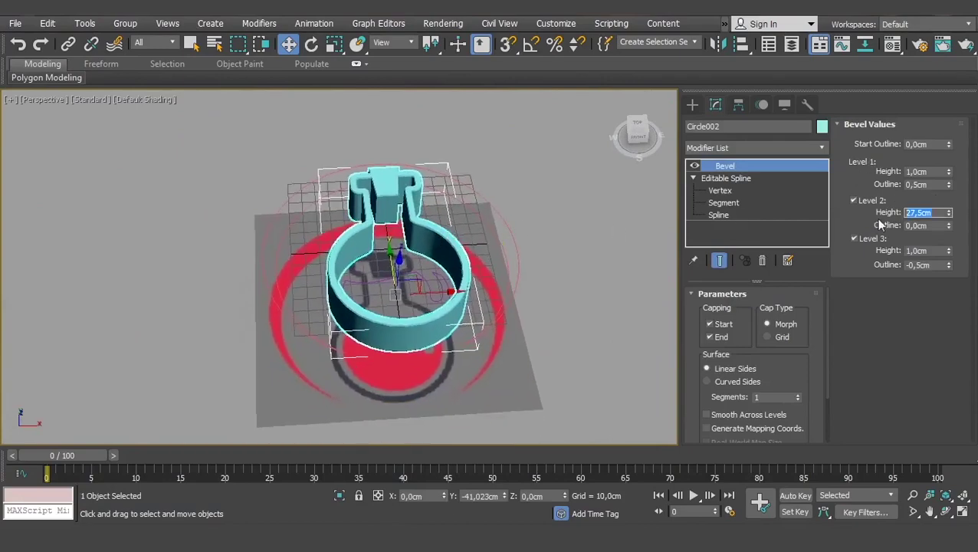
{"action": "type", "text": "25"}
{"action": "key", "text": "Return"}
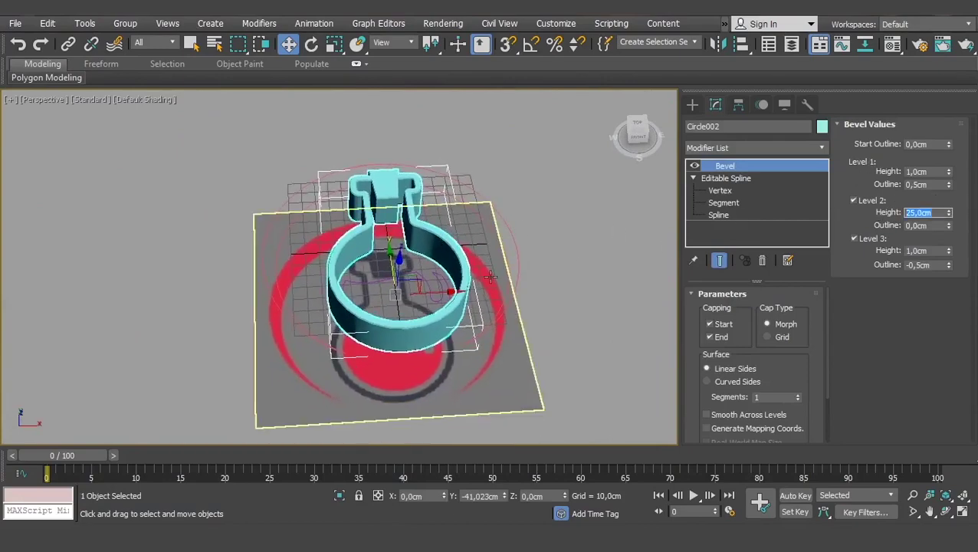
{"action": "mouse_move", "coordinate": [491, 253]}
{"action": "middle_mouse_down", "text": "alt"}
{"action": "mouse_move", "coordinate": [515, 230]}
{"action": "mouse_move", "coordinate": [607, 234]}
{"action": "middle_mouse_up", "text": "alt"}
{"action": "scroll", "coordinate": [606, 234], "scroll_direction": "up", "scroll_amount": 2}
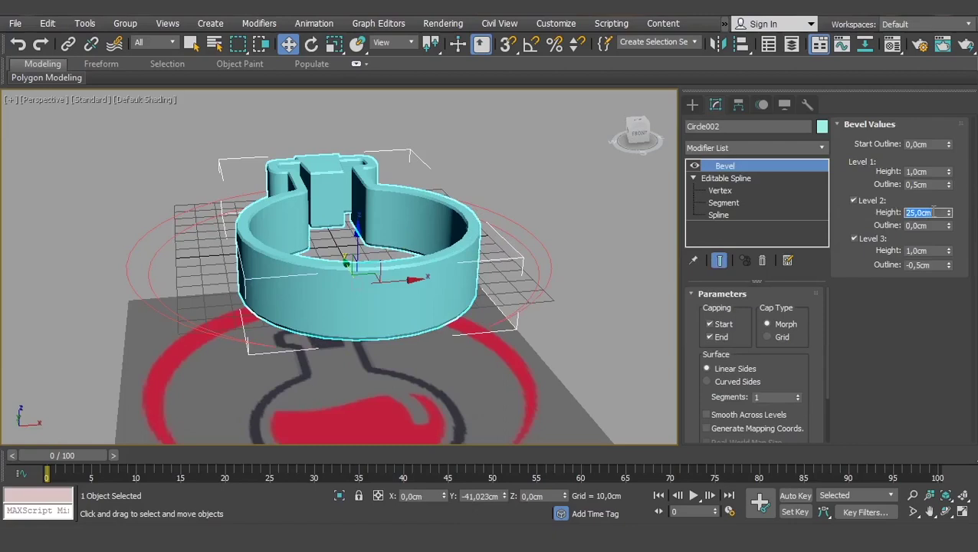
{"action": "type", "text": "20"}
{"action": "key", "text": "Return"}
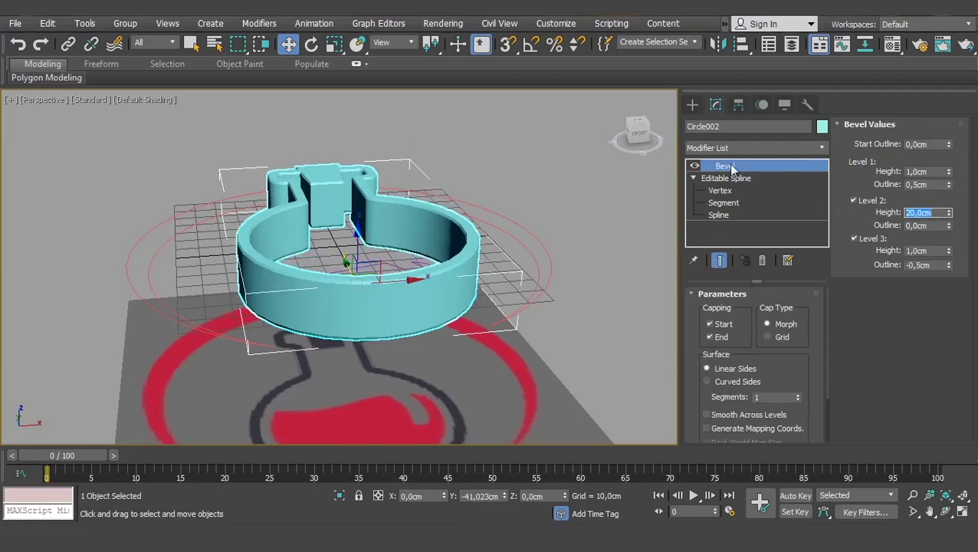
- Copy the flask's Bevel modifier and paste it onto the liquid shape (Circle003)
{"action": "right_click", "coordinate": [732, 169]}
{"action": "left_click", "coordinate": [767, 226]}
{"action": "left_click", "coordinate": [397, 268]}
{"action": "right_click", "coordinate": [728, 168]}
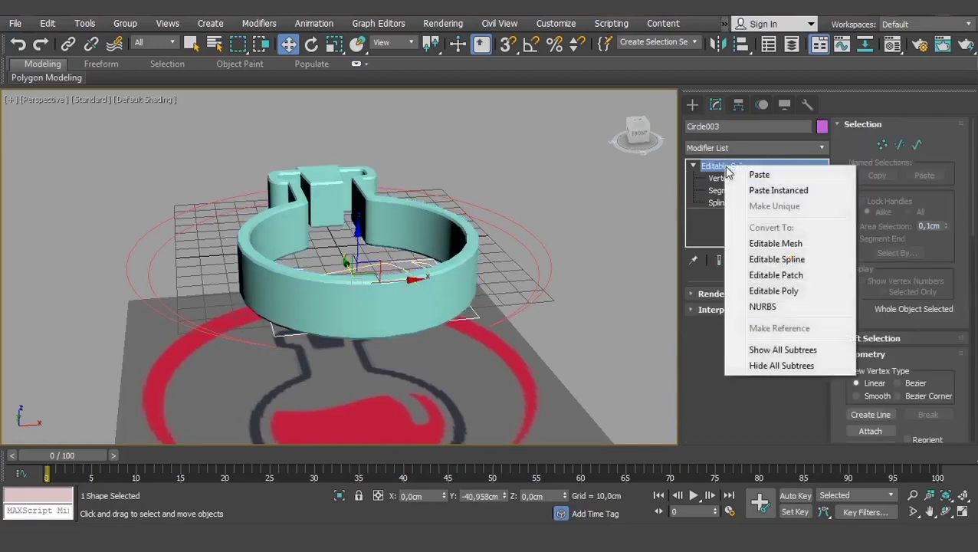
{"action": "left_click", "coordinate": [764, 175]}
- Select the outer ring (Circle001) and bring up its modifier paste options
{"action": "middle_click_drag", "start_coordinate": [498, 258], "coordinate": [546, 218], "text": "alt"}
{"action": "left_click", "coordinate": [546, 219]}
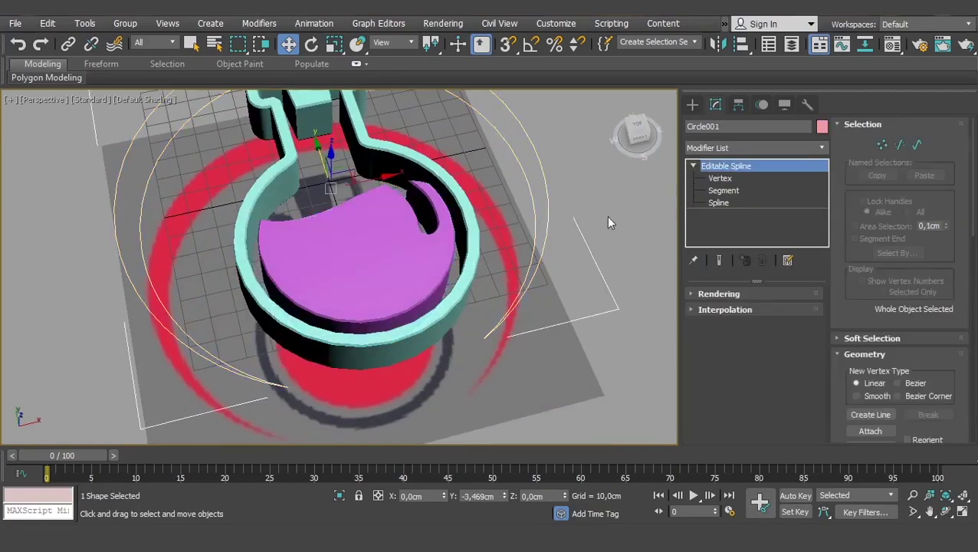
{"action": "right_click", "coordinate": [718, 170]}
{"action": "left_click", "coordinate": [774, 176]}
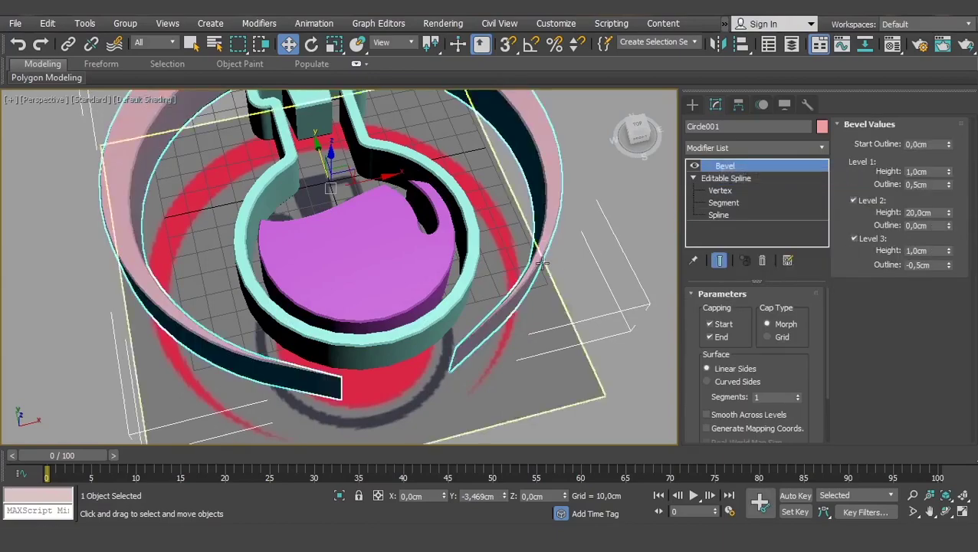
{"action": "middle_click_drag", "start_coordinate": [517, 218], "coordinate": [596, 260], "text": "alt"}
{"action": "left_click", "coordinate": [694, 166]}
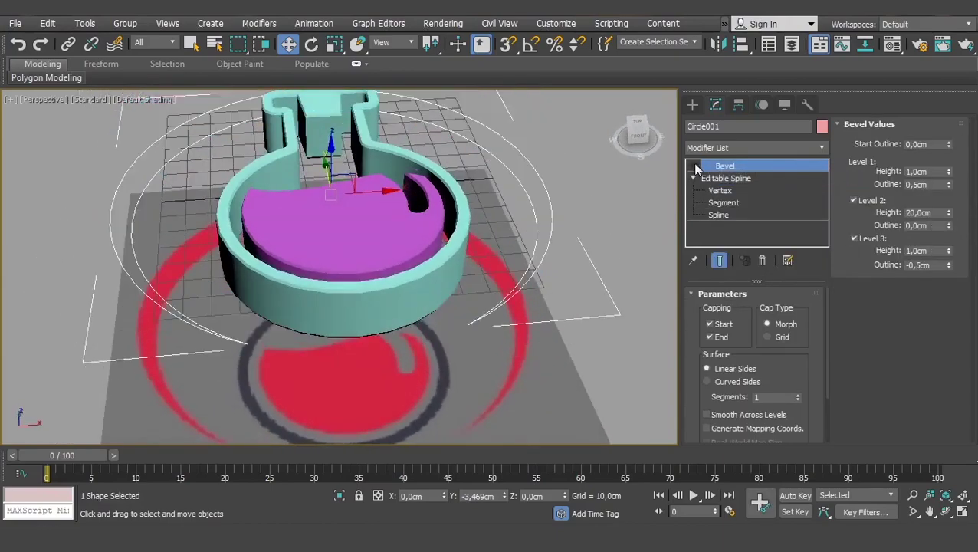
{"action": "left_click", "coordinate": [694, 165]}
{"action": "left_click", "coordinate": [694, 165]}
{"action": "left_click", "coordinate": [694, 166]}
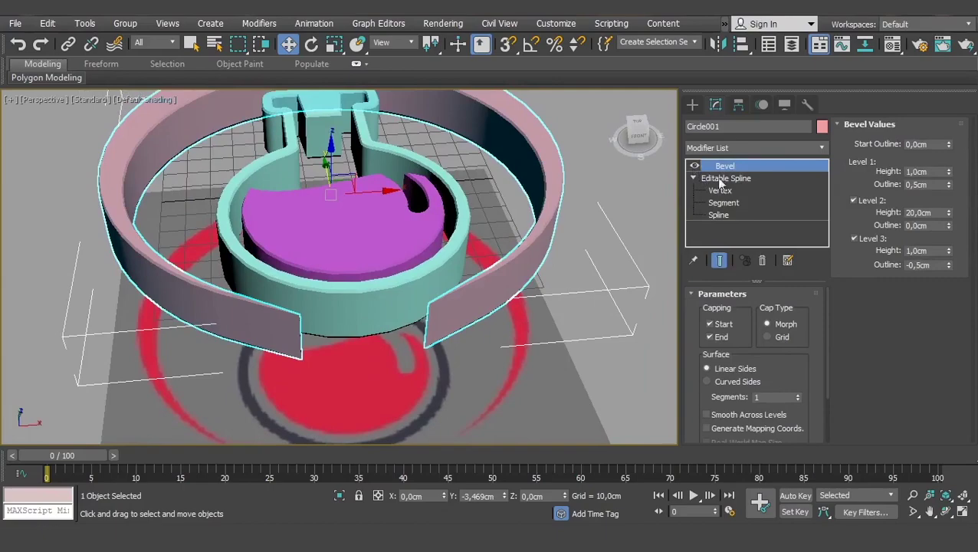
{"action": "mouse_move", "coordinate": [459, 307]}
{"action": "middle_mouse_down", "text": "alt"}
{"action": "mouse_move", "coordinate": [448, 327]}
{"action": "mouse_move", "coordinate": [476, 280]}
{"action": "middle_mouse_up", "text": "alt"}
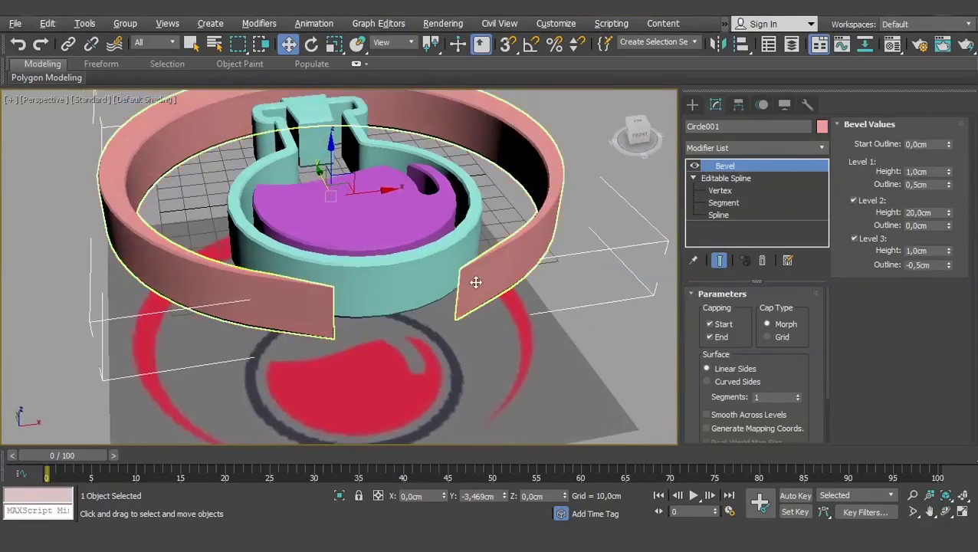
{"action": "scroll", "coordinate": [507, 263], "scroll_direction": "up", "scroll_amount": 3}
{"action": "scroll", "coordinate": [508, 263], "scroll_direction": "up", "scroll_amount": 3}
{"action": "scroll", "coordinate": [478, 276], "scroll_direction": "up", "scroll_amount": 2}
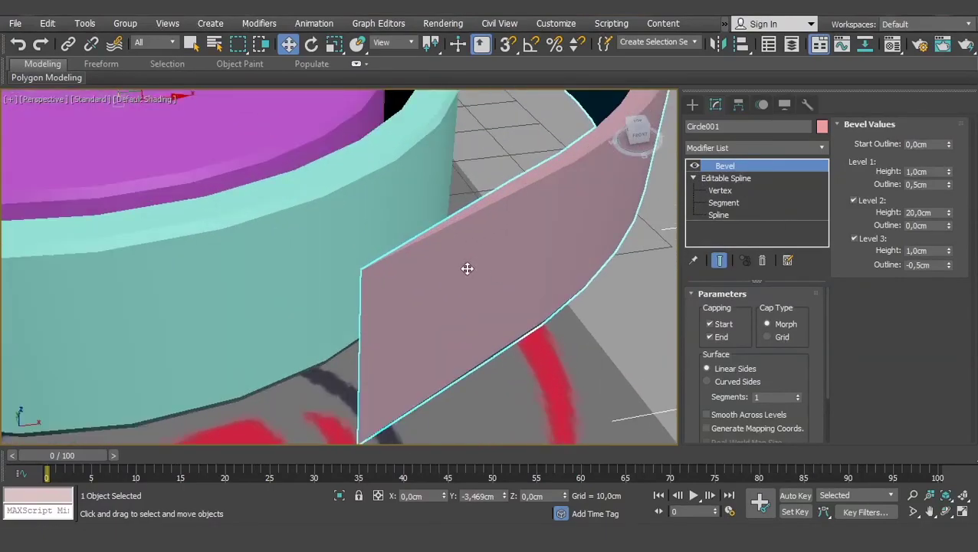
{"action": "key", "text": "F4"}
{"action": "middle_click_drag", "start_coordinate": [492, 222], "coordinate": [469, 229], "text": "alt"}
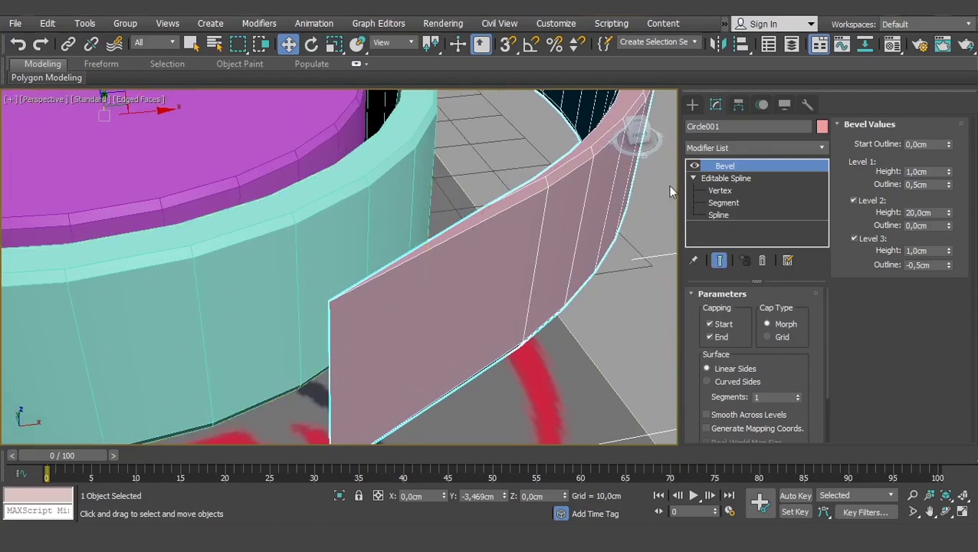
{"action": "left_click", "coordinate": [694, 166]}
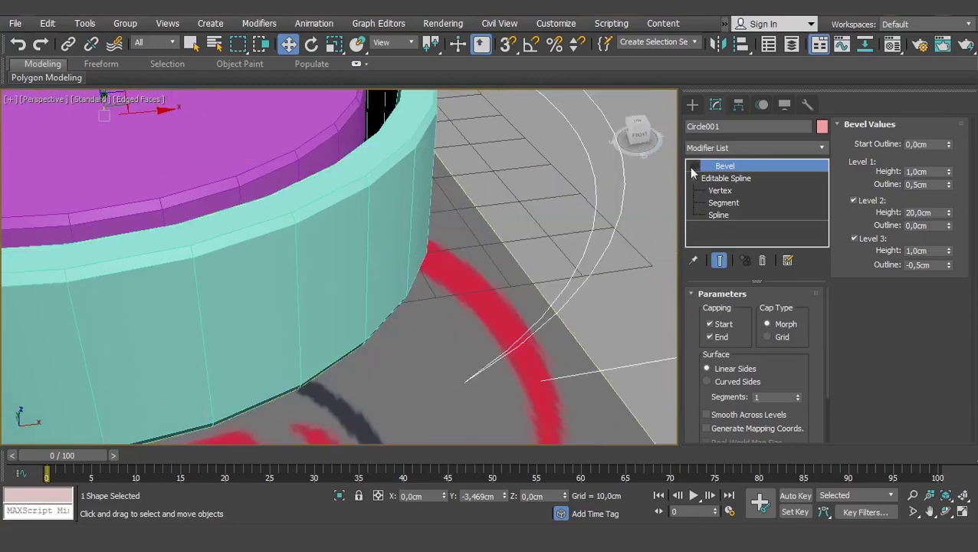
{"action": "left_click", "coordinate": [692, 166]}
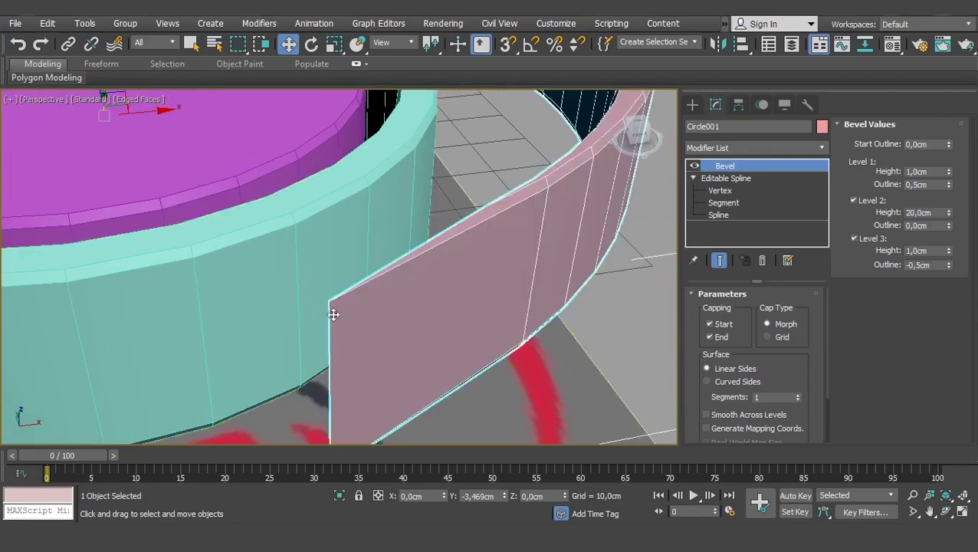
{"action": "scroll", "coordinate": [407, 276], "scroll_direction": "down", "scroll_amount": 5}
{"action": "middle_click_drag", "start_coordinate": [430, 332], "coordinate": [452, 301], "text": "alt"}
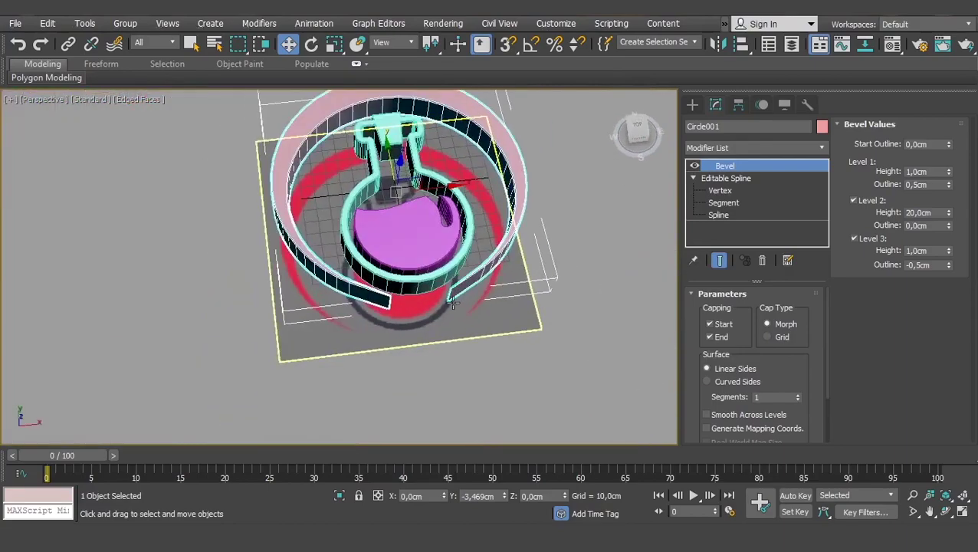
{"action": "key", "text": "t"}
{"action": "scroll", "coordinate": [452, 315], "scroll_direction": "down", "scroll_amount": 3}
{"action": "scroll", "coordinate": [460, 308], "scroll_direction": "up", "scroll_amount": 3}
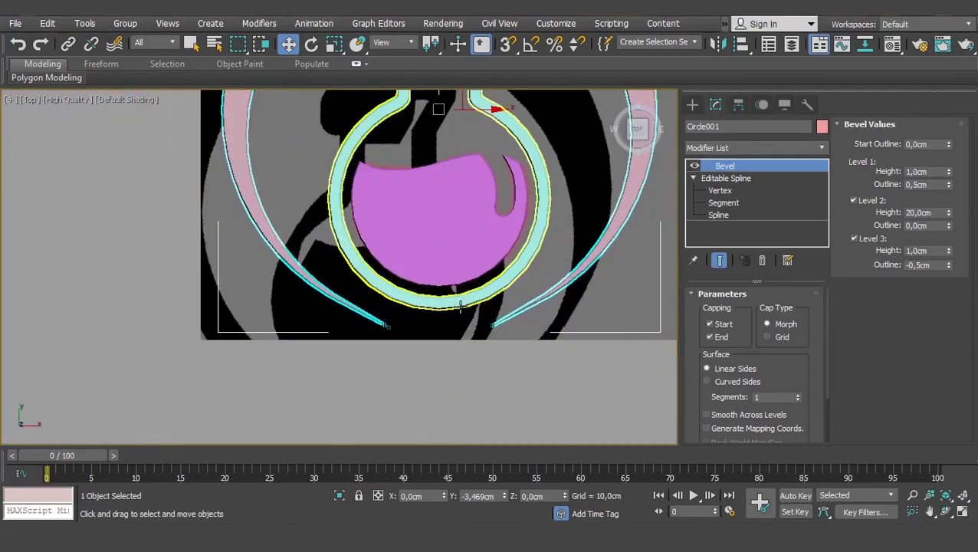
{"action": "scroll", "coordinate": [461, 308], "scroll_direction": "up", "scroll_amount": 3}
{"action": "middle_click_drag", "start_coordinate": [522, 292], "coordinate": [545, 281]}
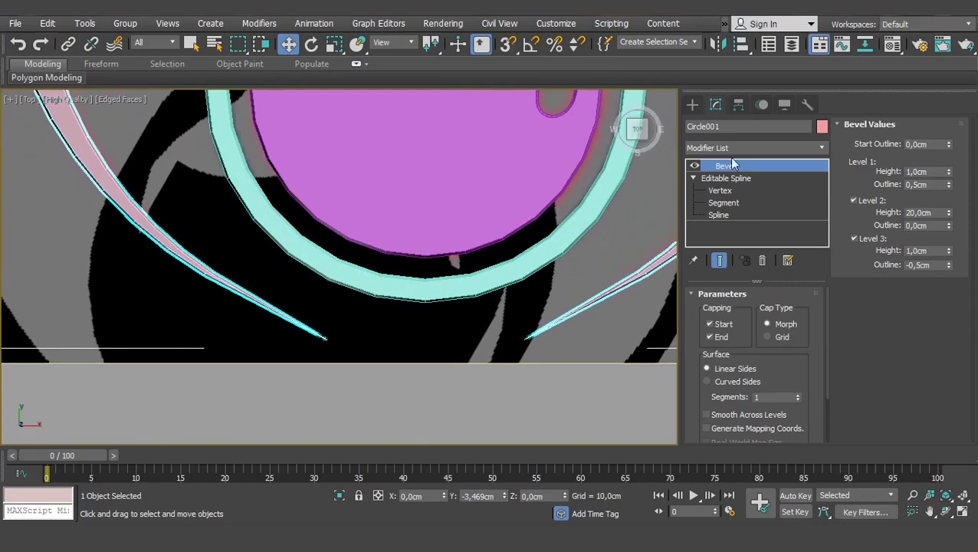
{"action": "left_click", "coordinate": [781, 148]}
- Add an Edit Poly modifier to the outer ring and select its four tip vertices
{"action": "key", "text": "e"}
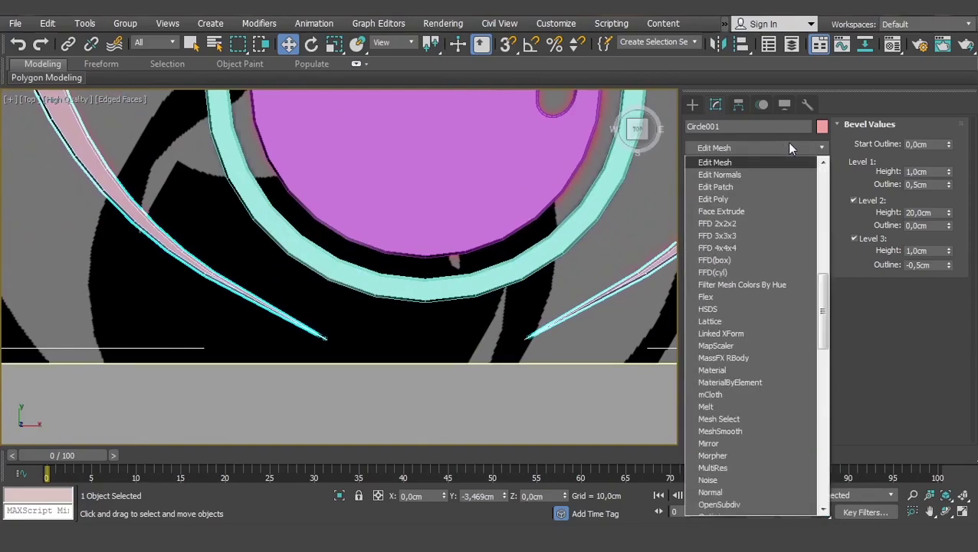
{"action": "left_click", "coordinate": [726, 199]}
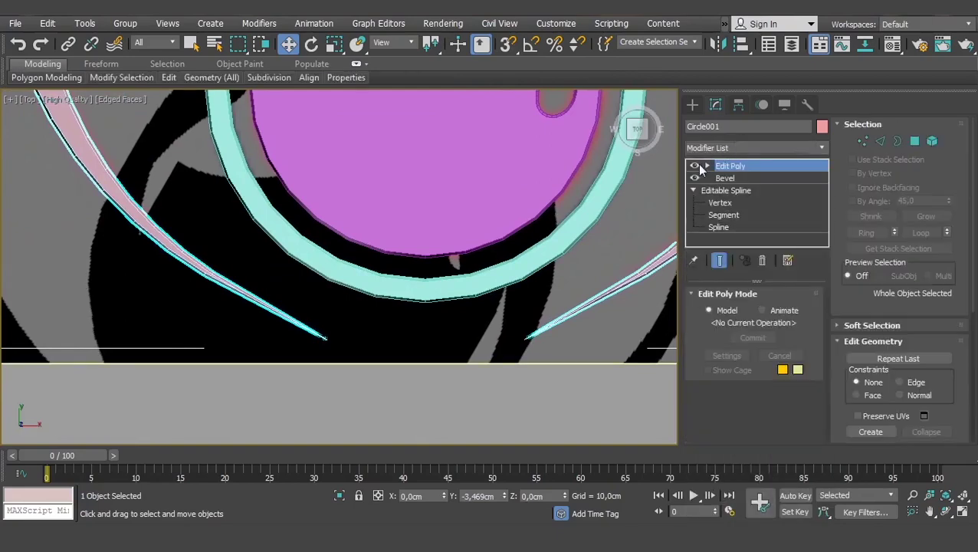
{"action": "left_click", "coordinate": [709, 166]}
{"action": "left_click", "coordinate": [733, 178]}
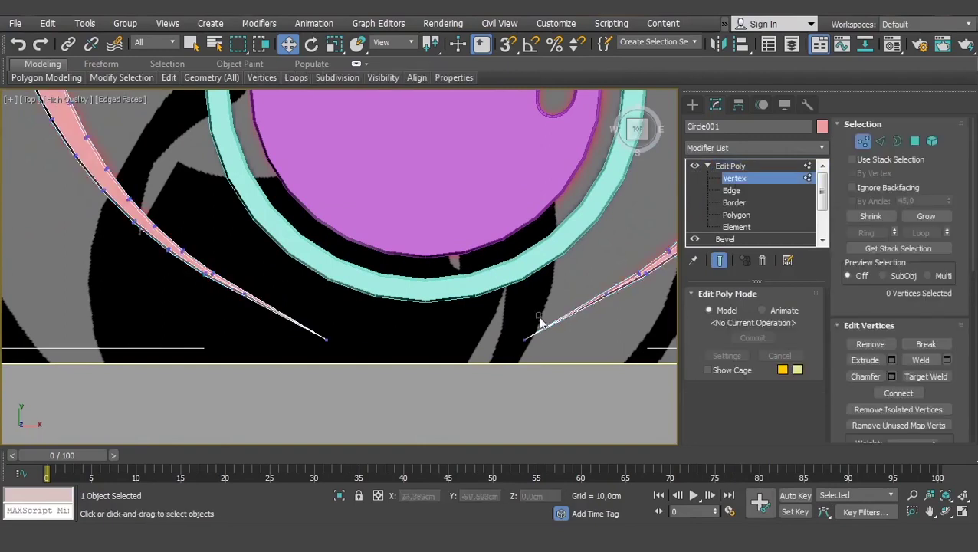
{"action": "left_click_drag", "start_coordinate": [540, 312], "coordinate": [300, 399]}
- Scale the tip vertices apart and move them upward in Y
{"action": "key", "text": "r"}
{"action": "left_click_drag", "start_coordinate": [491, 342], "coordinate": [502, 338]}
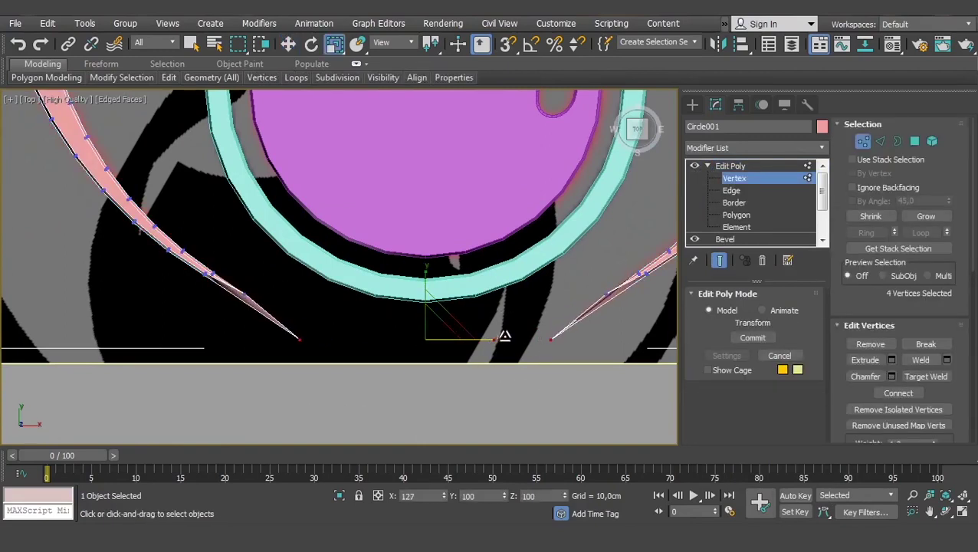
{"action": "key", "text": "w"}
{"action": "left_click_drag", "start_coordinate": [426, 285], "coordinate": [428, 273]}
{"action": "left_click_drag", "start_coordinate": [491, 328], "coordinate": [493, 312]}
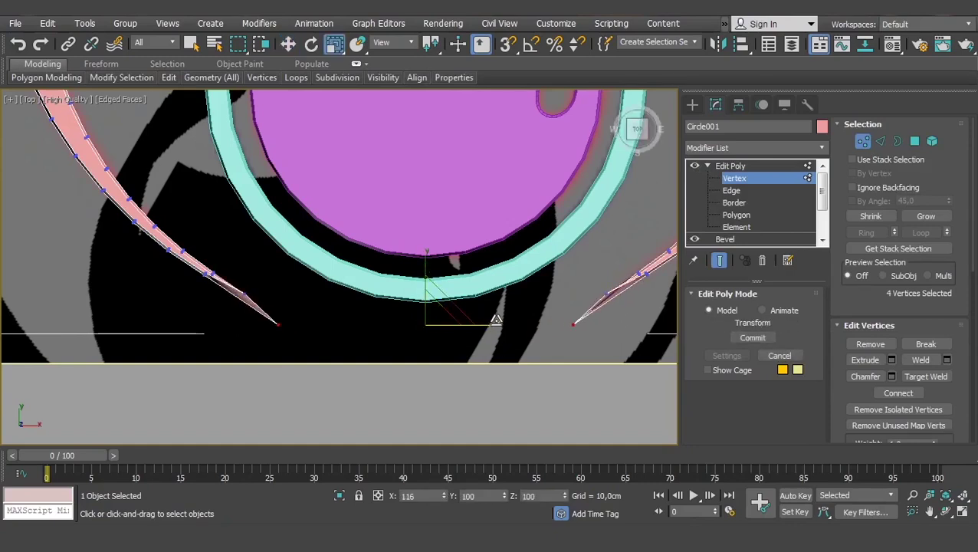
{"action": "left_click_drag", "start_coordinate": [425, 274], "coordinate": [427, 263]}
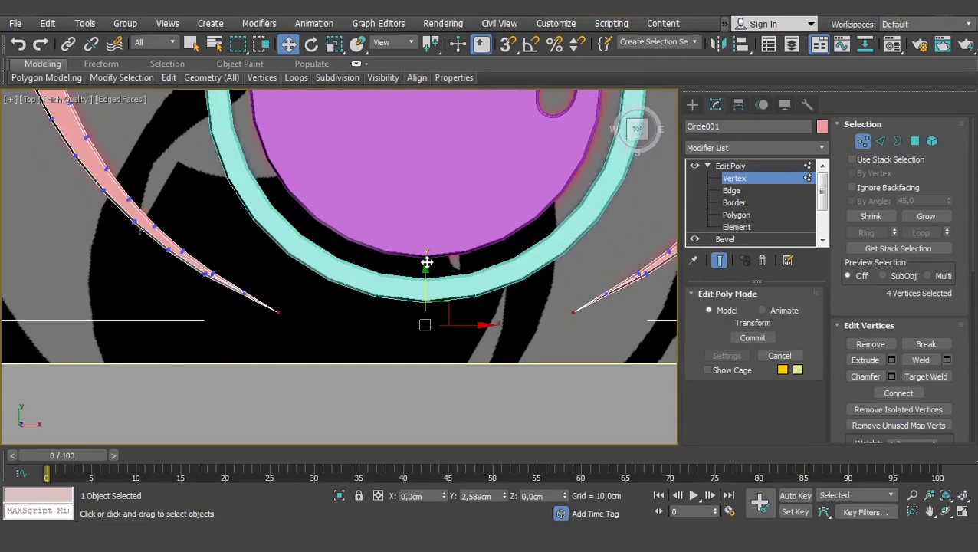
- Switch to perspective view, exit vertex editing and deselect the outer ring
{"action": "scroll", "coordinate": [473, 329], "scroll_direction": "down", "scroll_amount": 2}
{"action": "key", "text": "p"}
{"action": "scroll", "coordinate": [483, 306], "scroll_direction": "down", "scroll_amount": 2}
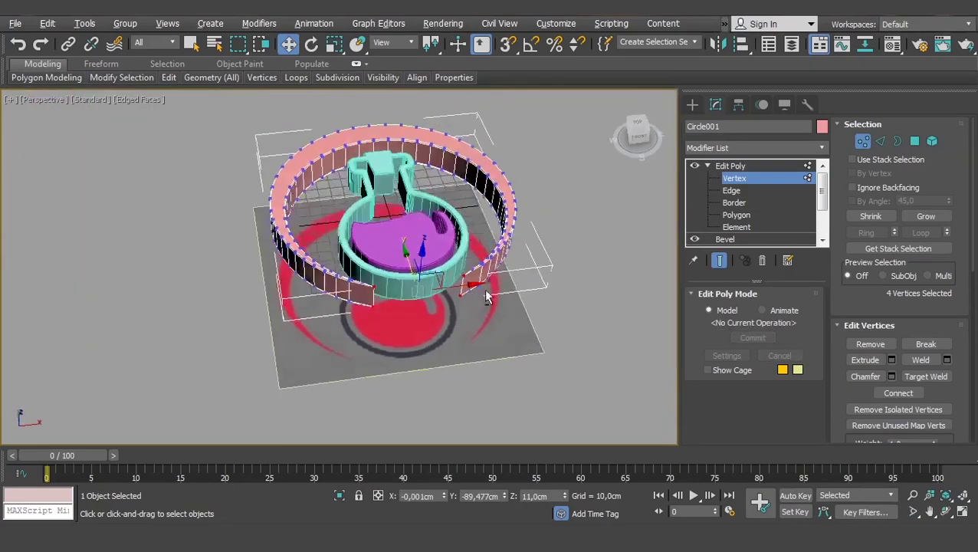
{"action": "left_click", "coordinate": [732, 165]}
{"action": "left_click", "coordinate": [652, 239]}
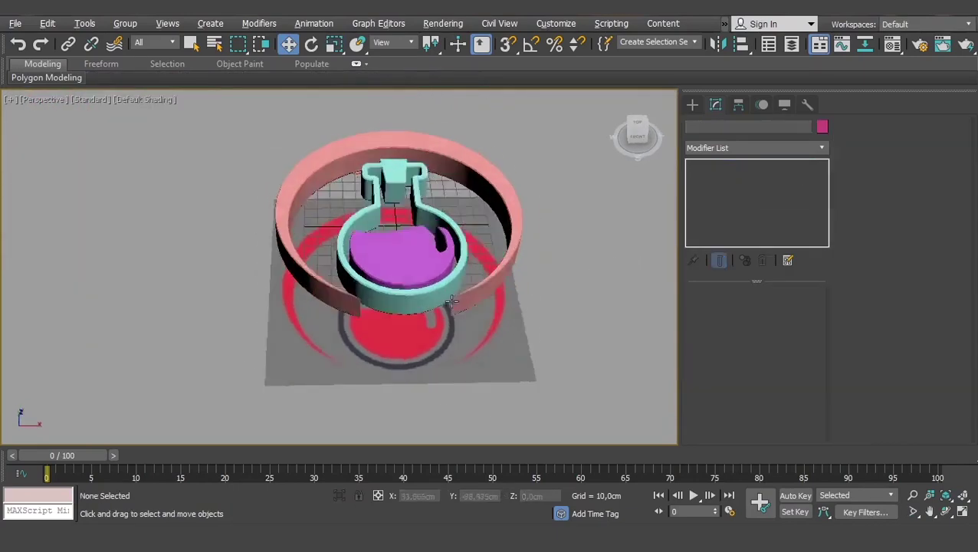
- In the Material Editor, create a red material and a dark grey material
{"action": "middle_click_drag", "start_coordinate": [451, 301], "coordinate": [470, 290], "text": "alt"}
{"action": "key", "text": "m"}
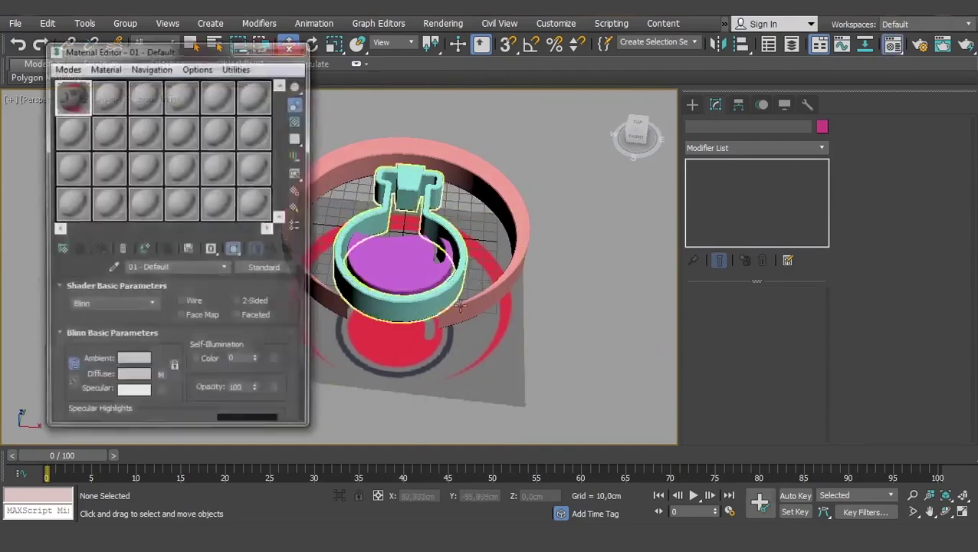
{"action": "left_click", "coordinate": [75, 132]}
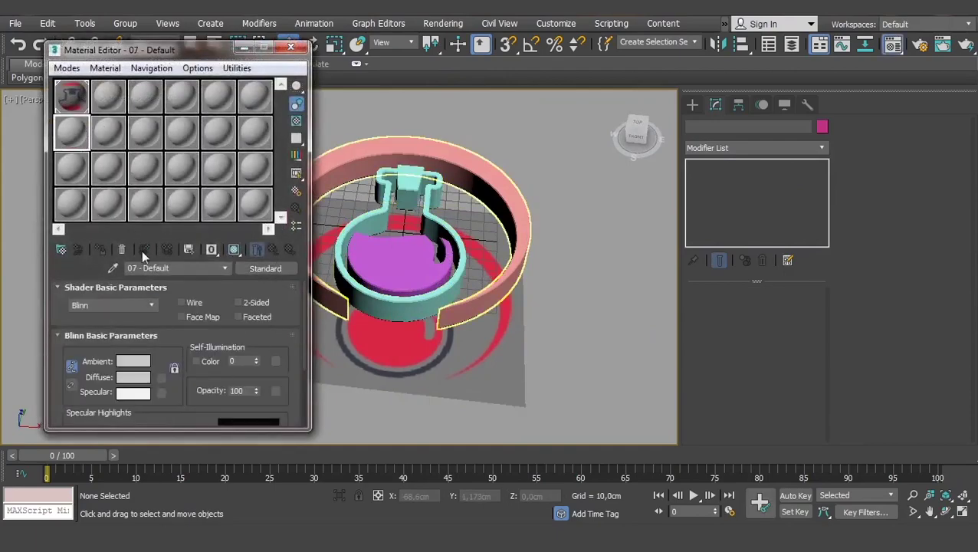
{"action": "left_click", "coordinate": [132, 377]}
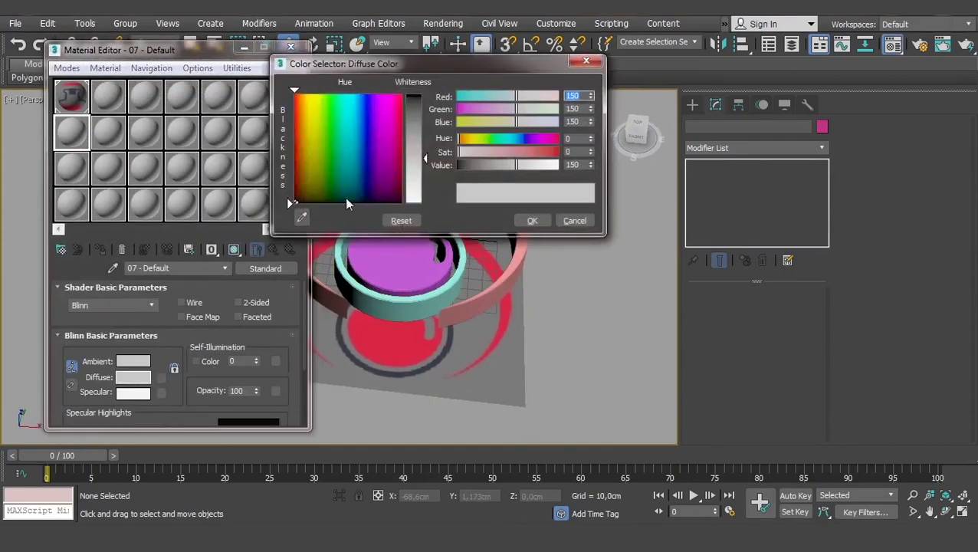
{"action": "left_click", "coordinate": [410, 345]}
{"action": "left_click", "coordinate": [387, 222]}
{"action": "left_click", "coordinate": [286, 194]}
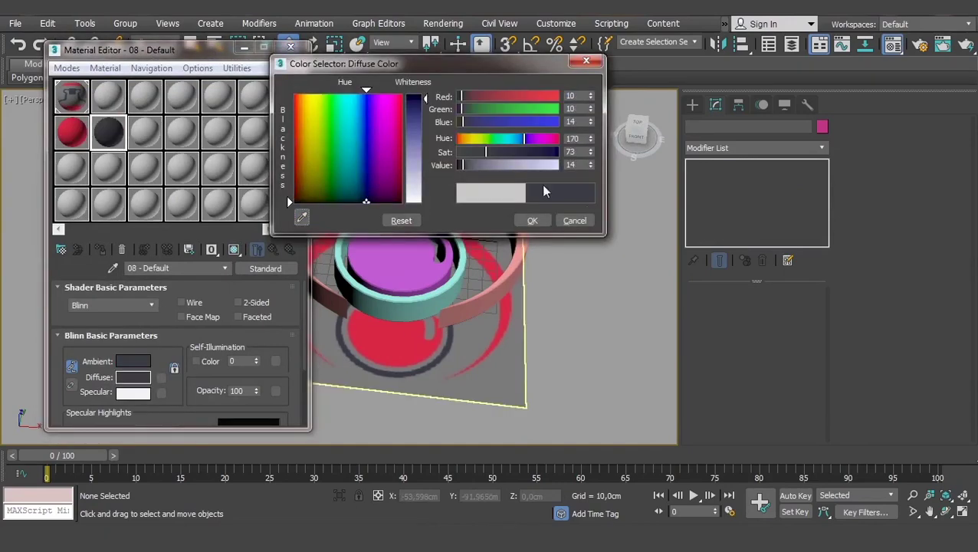
{"action": "left_click", "coordinate": [532, 220]}
- Assign dark grey to the flask outline and red to the outer ring and liquid
{"action": "left_click", "coordinate": [393, 258]}
{"action": "left_click", "coordinate": [399, 258]}
{"action": "left_click", "coordinate": [399, 258], "text": "ctrl"}
{"action": "left_click", "coordinate": [72, 132]}
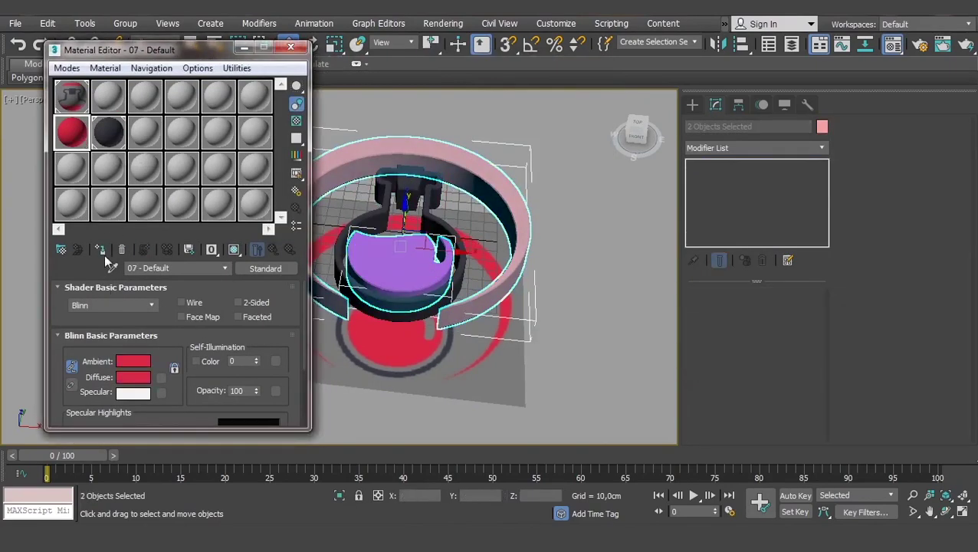
{"action": "left_click", "coordinate": [100, 249]}
- Tune the red and dark materials' specular highlights, then close the editor and deselect
{"action": "scroll", "coordinate": [157, 345], "scroll_direction": "down", "scroll_amount": 3}
{"action": "mouse_move", "coordinate": [159, 338]}
{"action": "left_mouse_down"}
{"action": "mouse_move", "coordinate": [159, 321]}
{"action": "mouse_move", "coordinate": [159, 344]}
{"action": "left_mouse_up"}
{"action": "left_click", "coordinate": [108, 131]}
{"action": "scroll", "coordinate": [157, 345], "scroll_direction": "down", "scroll_amount": 3}
{"action": "left_click", "coordinate": [290, 47]}
{"action": "left_click", "coordinate": [500, 366]}
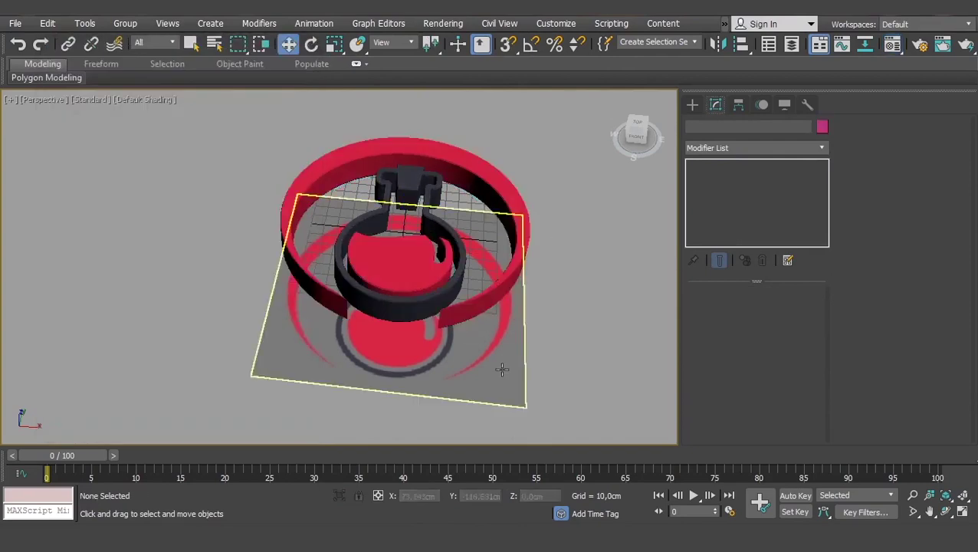
{"action": "mouse_move", "coordinate": [500, 366]}
{"action": "middle_mouse_down", "text": "alt"}
{"action": "mouse_move", "coordinate": [509, 310]}
{"action": "mouse_move", "coordinate": [473, 356]}
{"action": "mouse_move", "coordinate": [621, 252]}
{"action": "mouse_move", "coordinate": [480, 262]}
{"action": "mouse_move", "coordinate": [498, 228]}
{"action": "mouse_move", "coordinate": [406, 204]}
{"action": "mouse_move", "coordinate": [611, 227]}
{"action": "middle_mouse_up", "text": "alt"}
- Turn on Edged Faces and set the ring, flask and liquid object colour to black
{"action": "key", "text": "F4"}
{"action": "scroll", "coordinate": [491, 273], "scroll_direction": "up", "scroll_amount": 3}
{"action": "left_click_drag", "start_coordinate": [299, 387], "coordinate": [300, 387]}
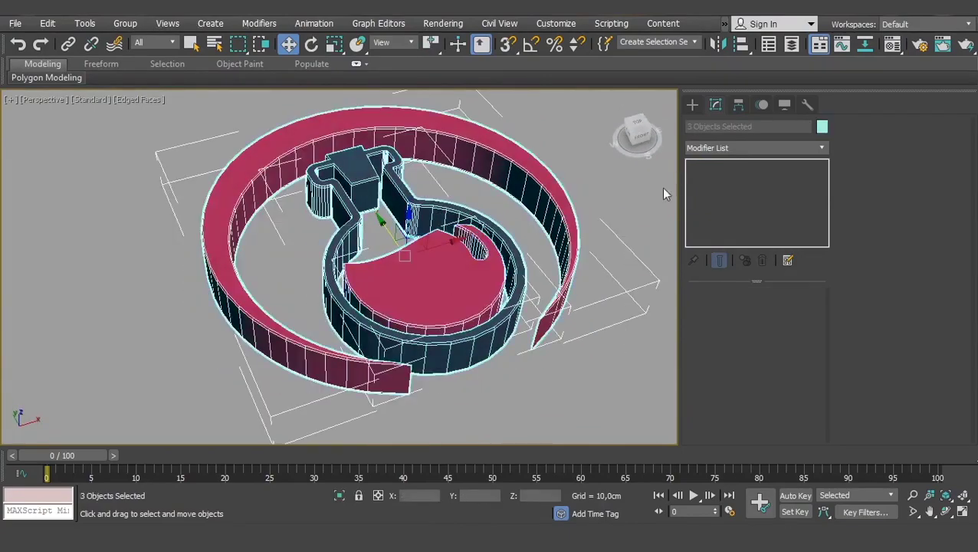
{"action": "left_click", "coordinate": [820, 128]}
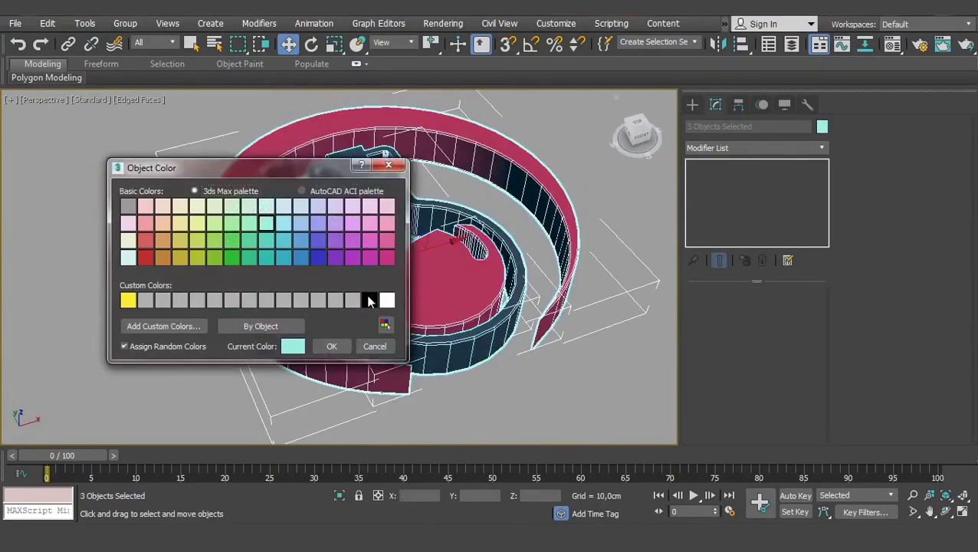
{"action": "left_click", "coordinate": [328, 349]}
{"action": "left_click", "coordinate": [552, 387]}
- Orbit and zoom the view to show the logo's beveled depth in perspective
{"action": "middle_click_drag", "start_coordinate": [552, 386], "coordinate": [493, 314], "text": "alt"}
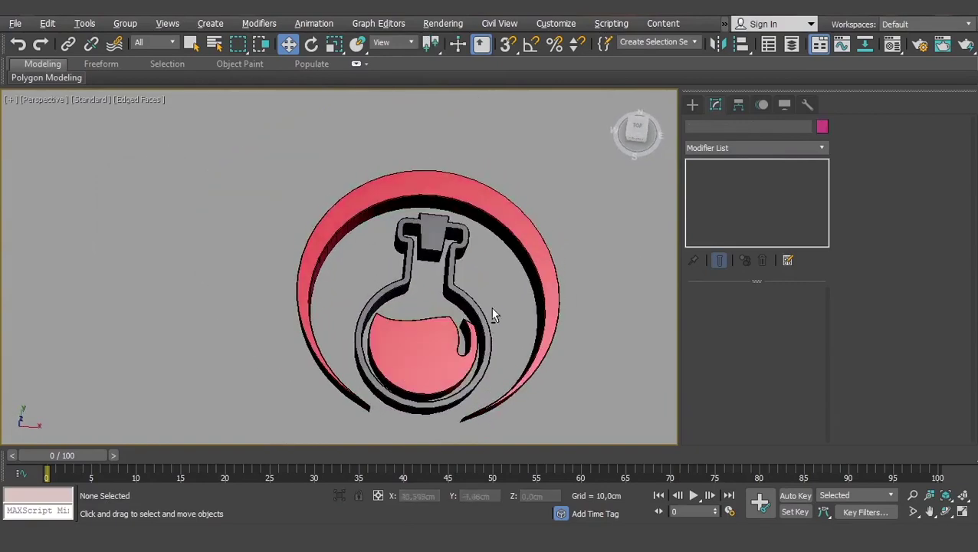
{"action": "scroll", "coordinate": [458, 233], "scroll_direction": "up", "scroll_amount": 2}
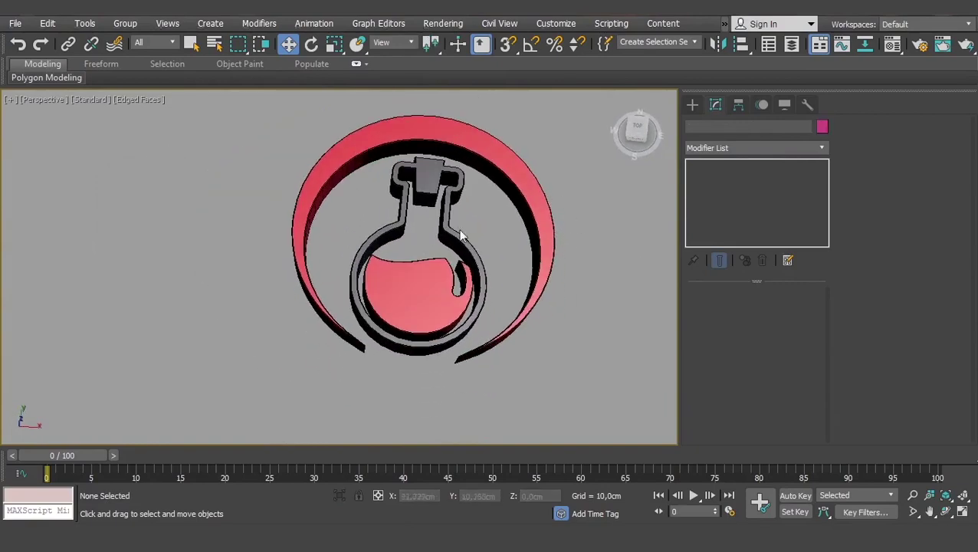
{"action": "scroll", "coordinate": [449, 232], "scroll_direction": "up", "scroll_amount": 3}
{"action": "middle_click_drag", "start_coordinate": [428, 307], "coordinate": [469, 250], "text": "alt"}
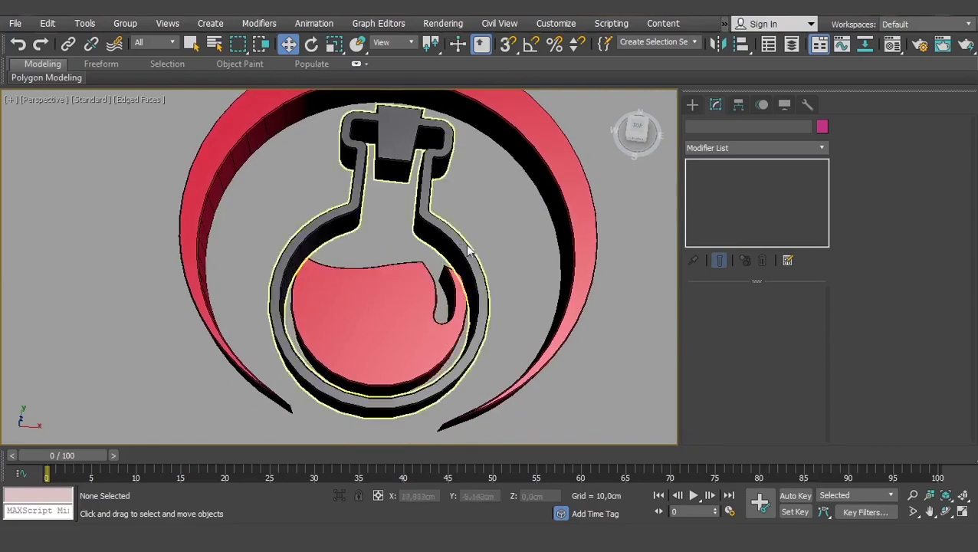
{"action": "mouse_move", "coordinate": [389, 323]}
{"action": "middle_mouse_down", "text": "alt"}
{"action": "mouse_move", "coordinate": [418, 276]}
{"action": "mouse_move", "coordinate": [414, 349]}
{"action": "mouse_move", "coordinate": [384, 298]}
{"action": "mouse_move", "coordinate": [386, 327]}
{"action": "middle_mouse_up", "text": "alt"}
{"action": "scroll", "coordinate": [424, 325], "scroll_direction": "up", "scroll_amount": 3}
{"action": "left_click", "coordinate": [404, 356]}
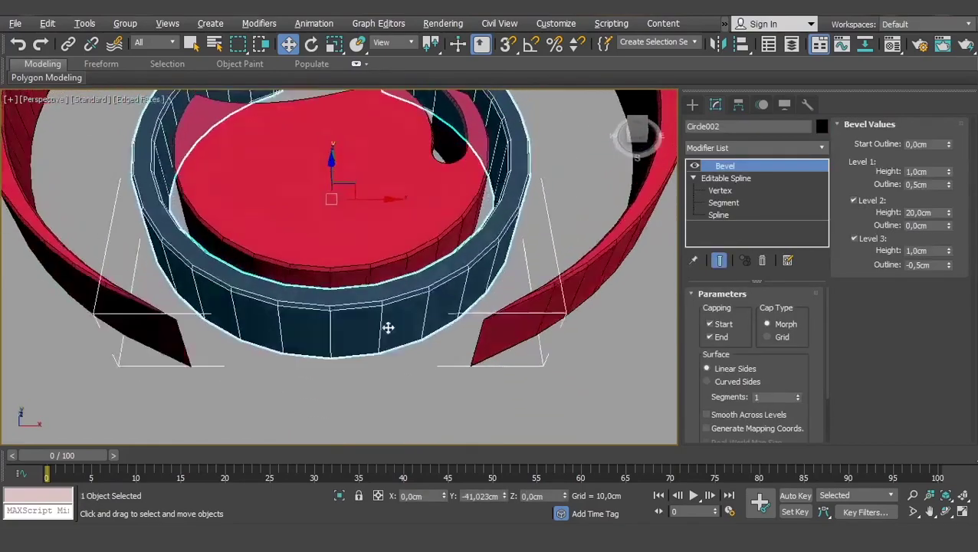
{"action": "scroll", "coordinate": [427, 225], "scroll_direction": "down", "scroll_amount": 3}
{"action": "mouse_move", "coordinate": [427, 224]}
{"action": "middle_mouse_down", "text": "alt"}
{"action": "mouse_move", "coordinate": [437, 227]}
{"action": "mouse_move", "coordinate": [434, 262]}
{"action": "middle_mouse_up", "text": "alt"}
{"action": "scroll", "coordinate": [437, 227], "scroll_direction": "up", "scroll_amount": 3}
{"action": "scroll", "coordinate": [437, 227], "scroll_direction": "up", "scroll_amount": 2}
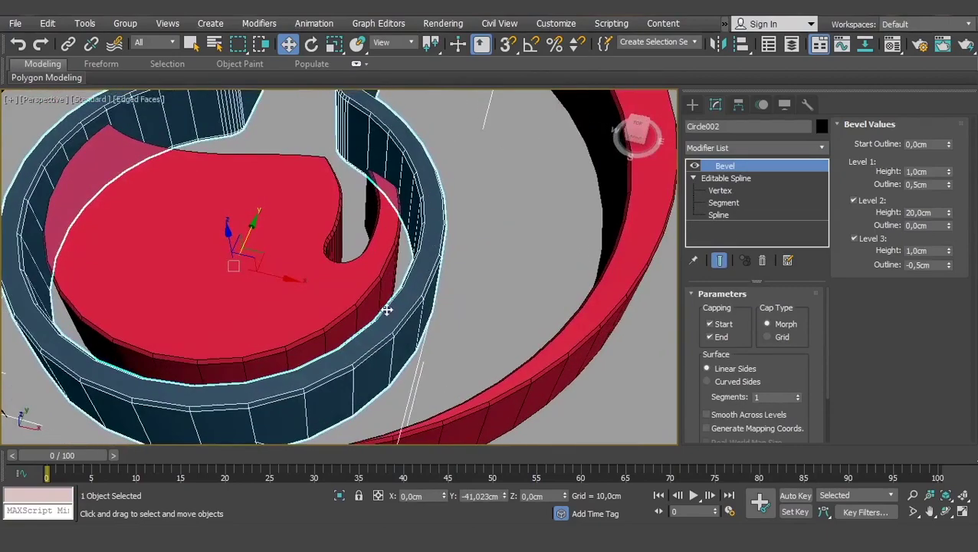
{"action": "scroll", "coordinate": [418, 291], "scroll_direction": "down", "scroll_amount": 3}
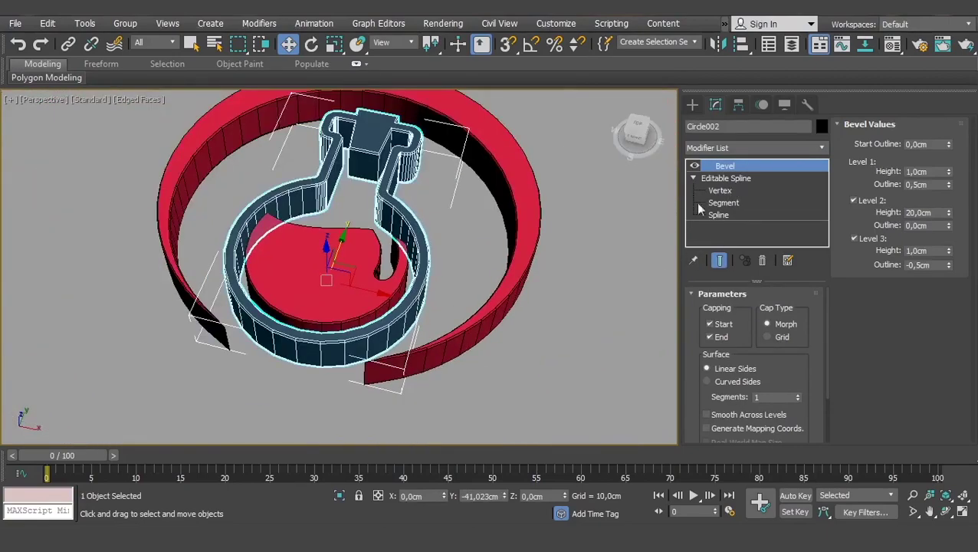
{"action": "left_click", "coordinate": [503, 253]}
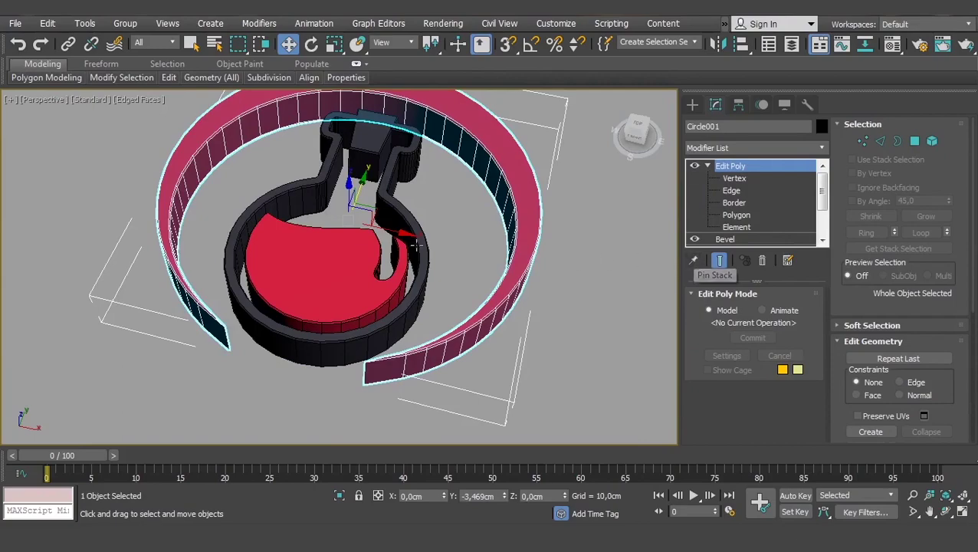
{"action": "mouse_move", "coordinate": [408, 282]}
{"action": "middle_mouse_down"}
{"action": "mouse_move", "coordinate": [456, 285]}
{"action": "mouse_move", "coordinate": [460, 257]}
{"action": "mouse_move", "coordinate": [507, 247]}
{"action": "mouse_move", "coordinate": [575, 174]}
{"action": "mouse_move", "coordinate": [539, 241]}
{"action": "mouse_move", "coordinate": [509, 268]}
{"action": "middle_mouse_up"}
{"action": "left_click", "coordinate": [507, 247]}
{"action": "scroll", "coordinate": [480, 270], "scroll_direction": "down", "scroll_amount": 3}
- Turn off Edged Faces, show Create > Shapes > Splines, and pan the logo slightly left
{"action": "key", "text": "F4"}
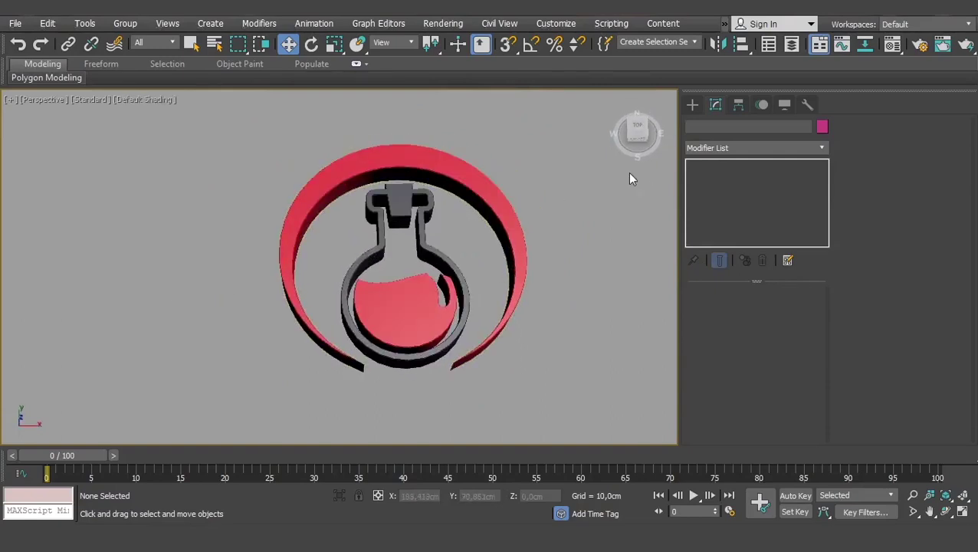
{"action": "left_click", "coordinate": [692, 104]}
{"action": "left_click", "coordinate": [711, 126]}
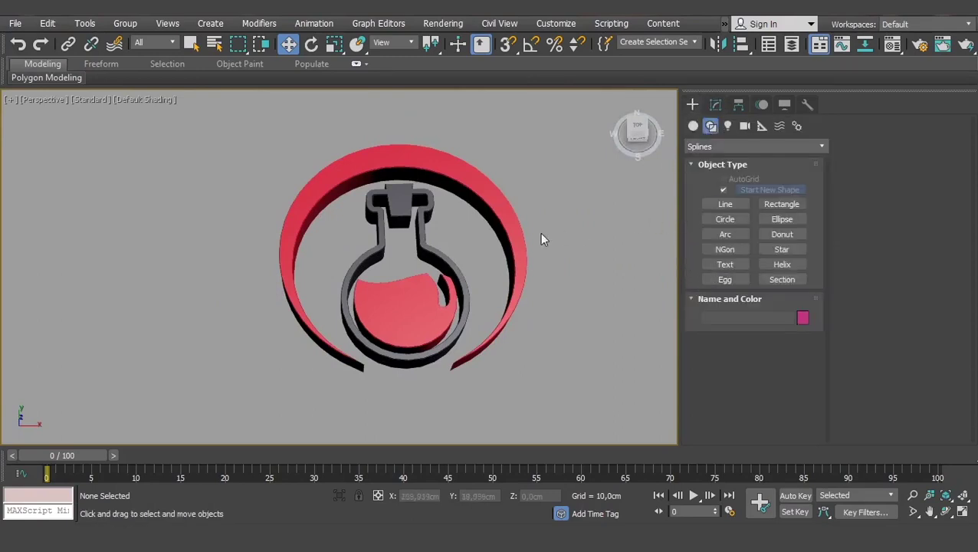
{"action": "middle_click_drag", "start_coordinate": [533, 229], "coordinate": [511, 239]}
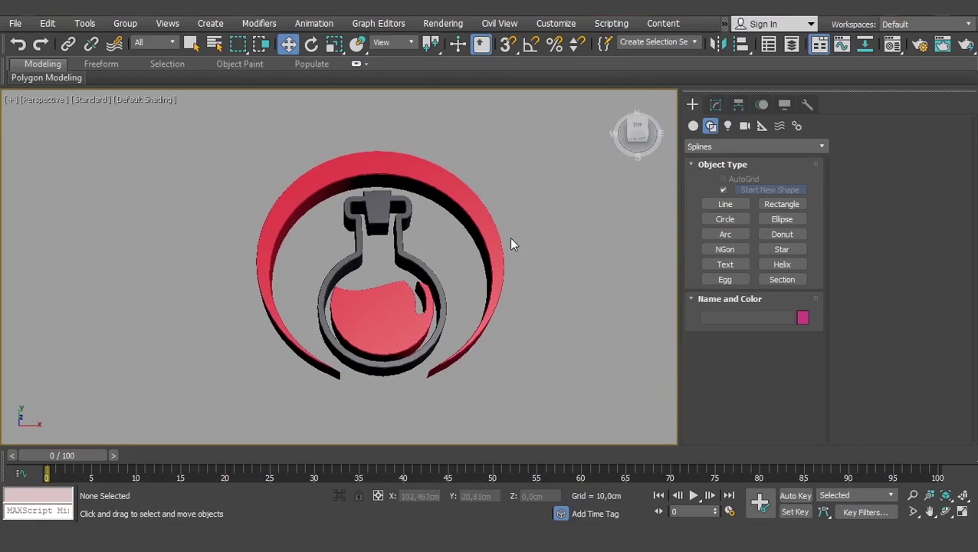